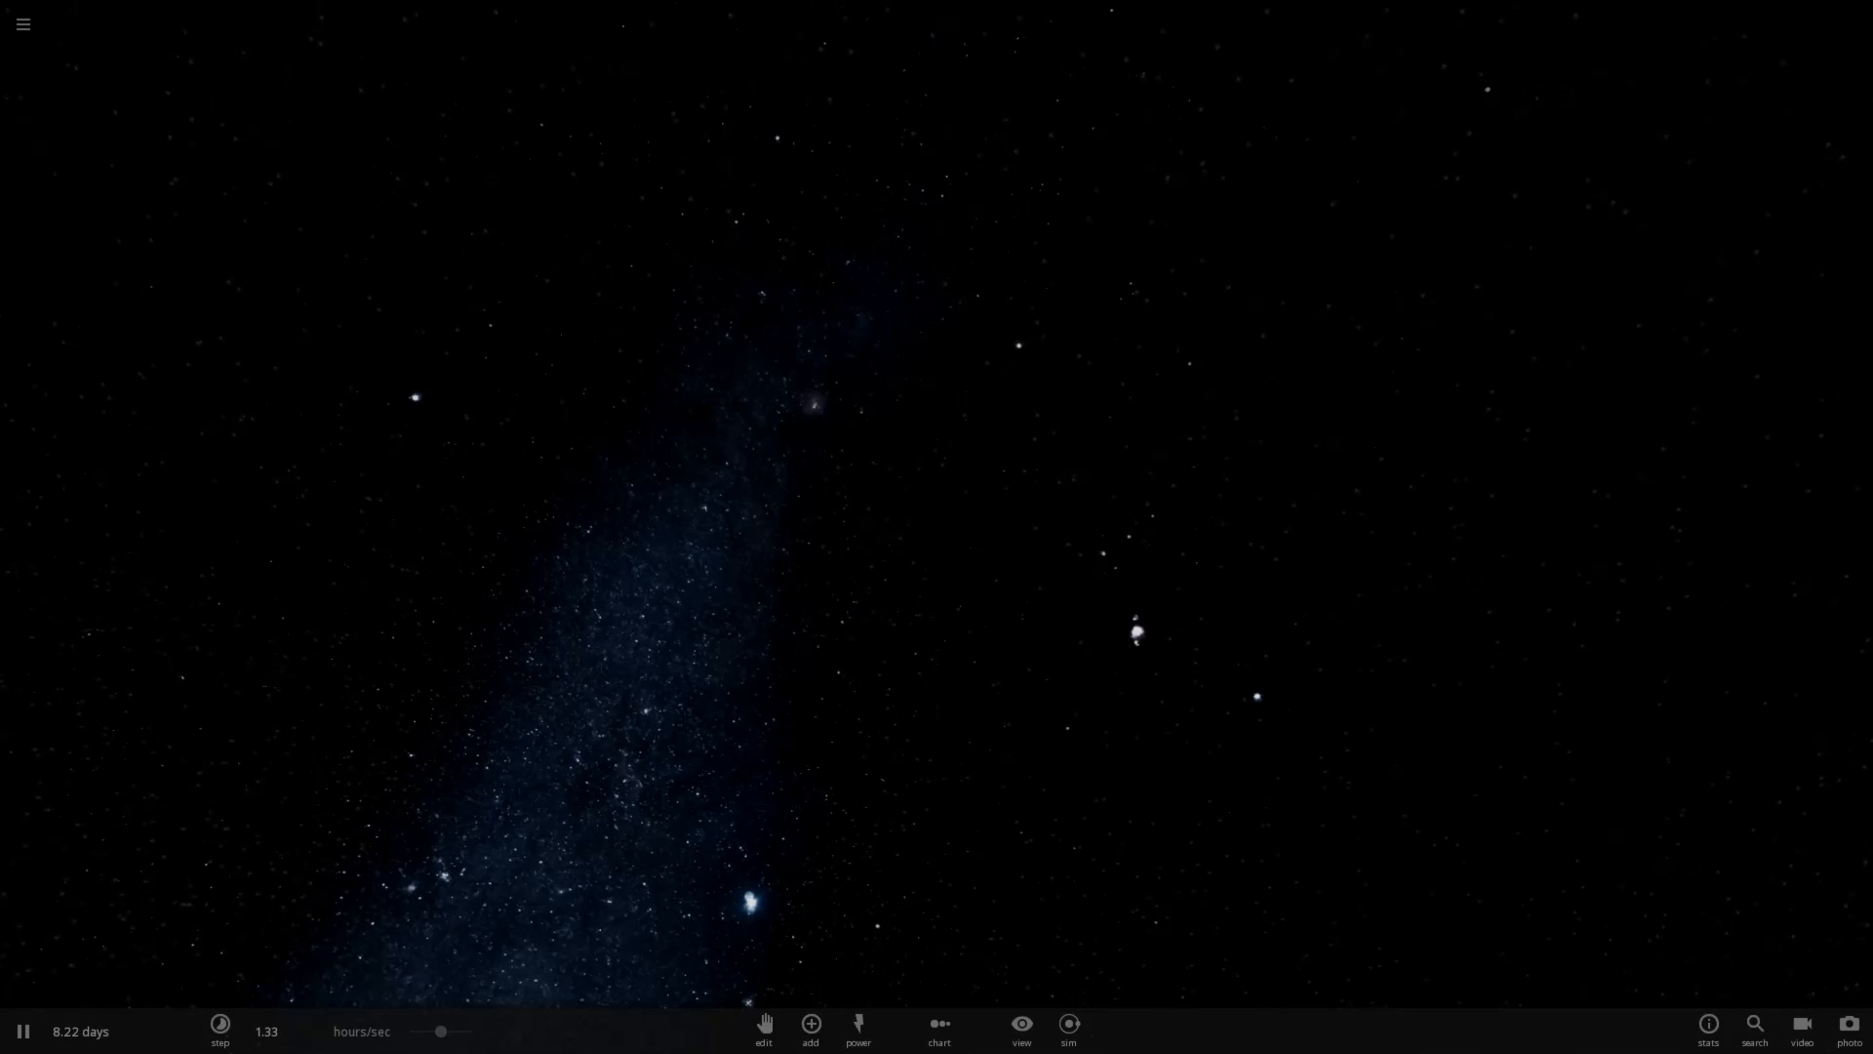
Place Proxima Centauri into the scene from the Stars catalogue
{"action": "left_click", "coordinate": [811, 1022]}
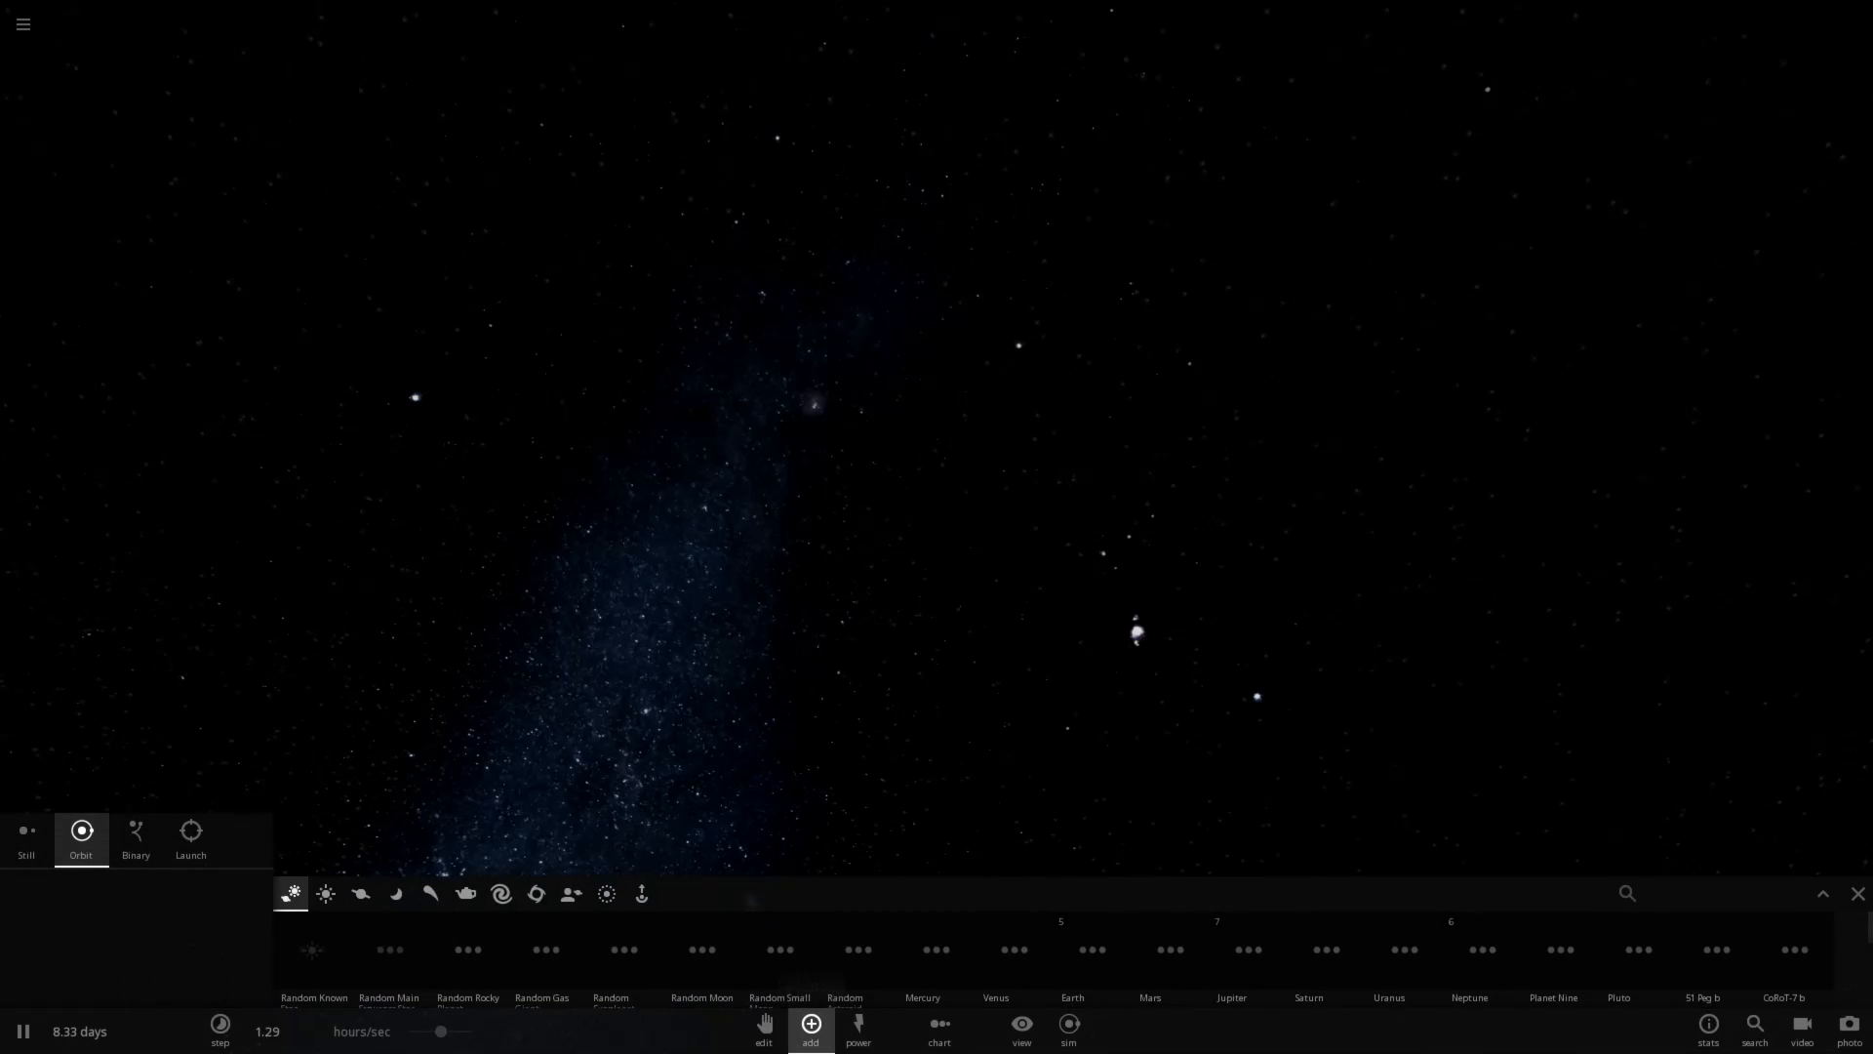
{"action": "scroll", "coordinate": [1024, 938], "scroll_direction": "down", "scroll_amount": 2}
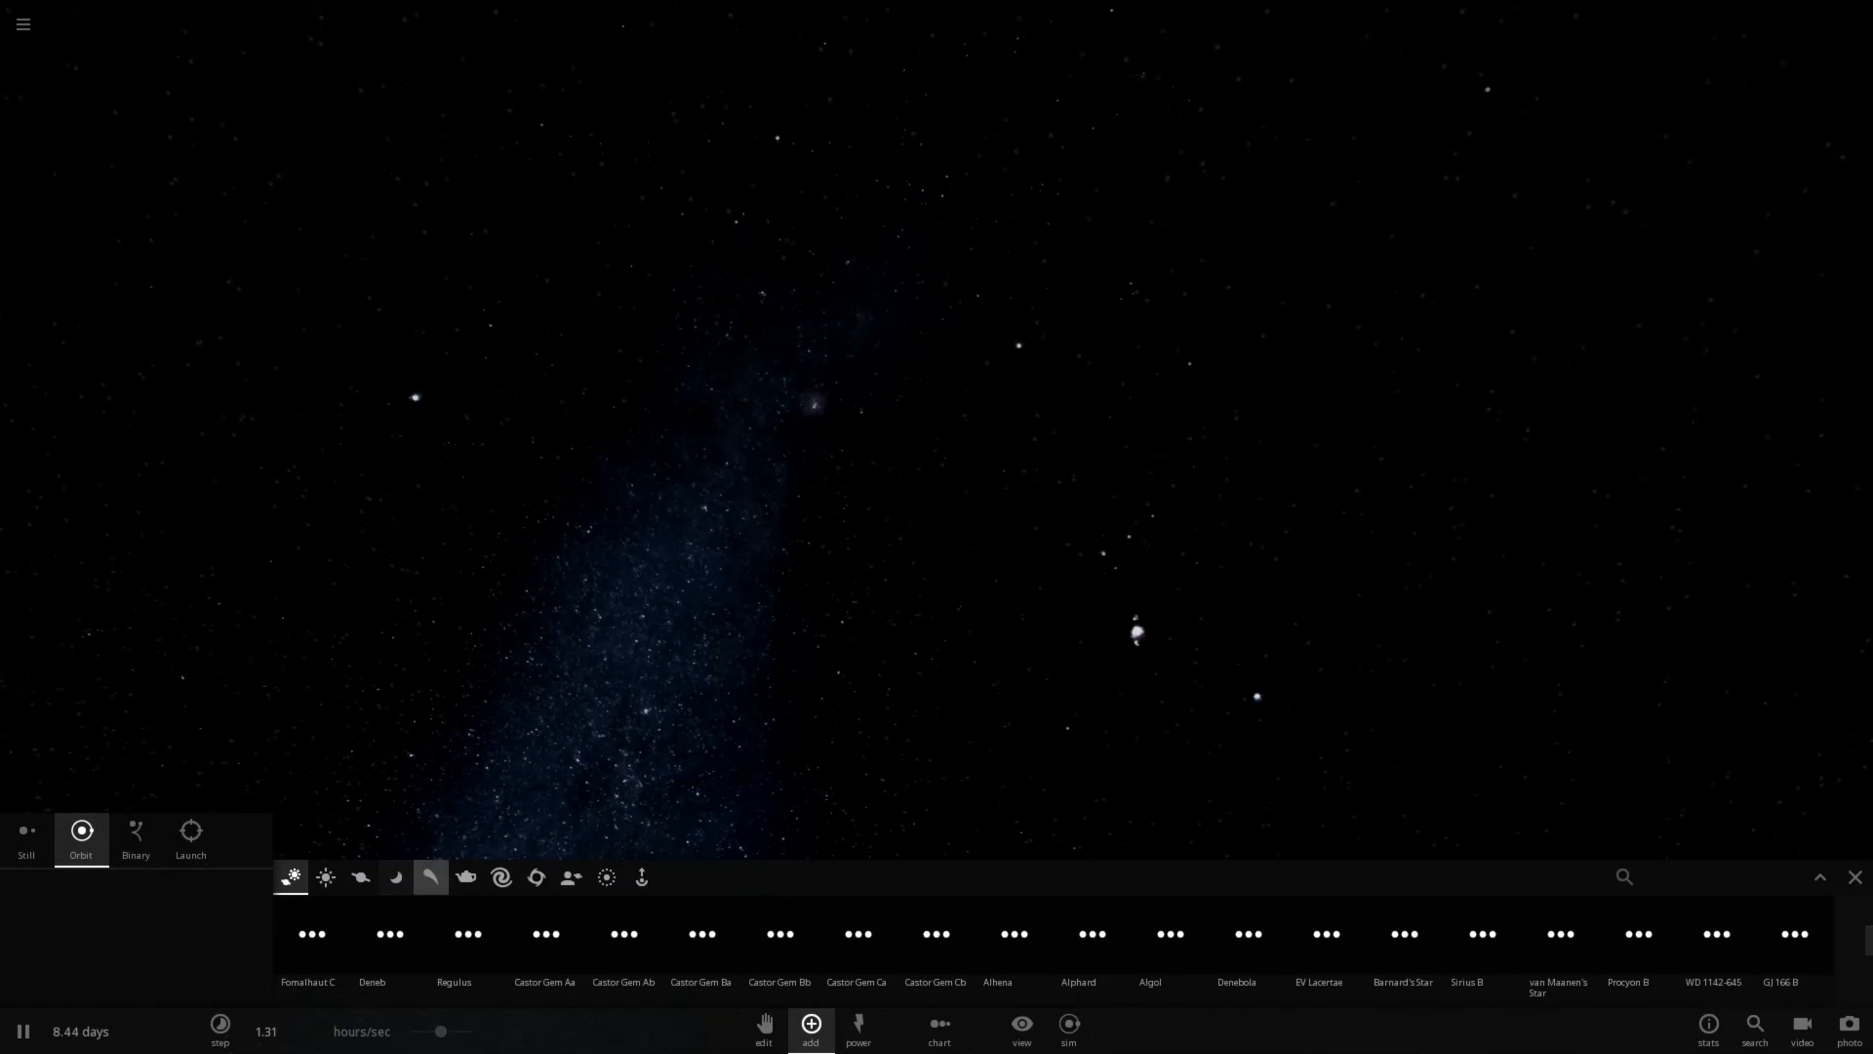
{"action": "left_click", "coordinate": [360, 877]}
{"action": "left_click", "coordinate": [325, 877]}
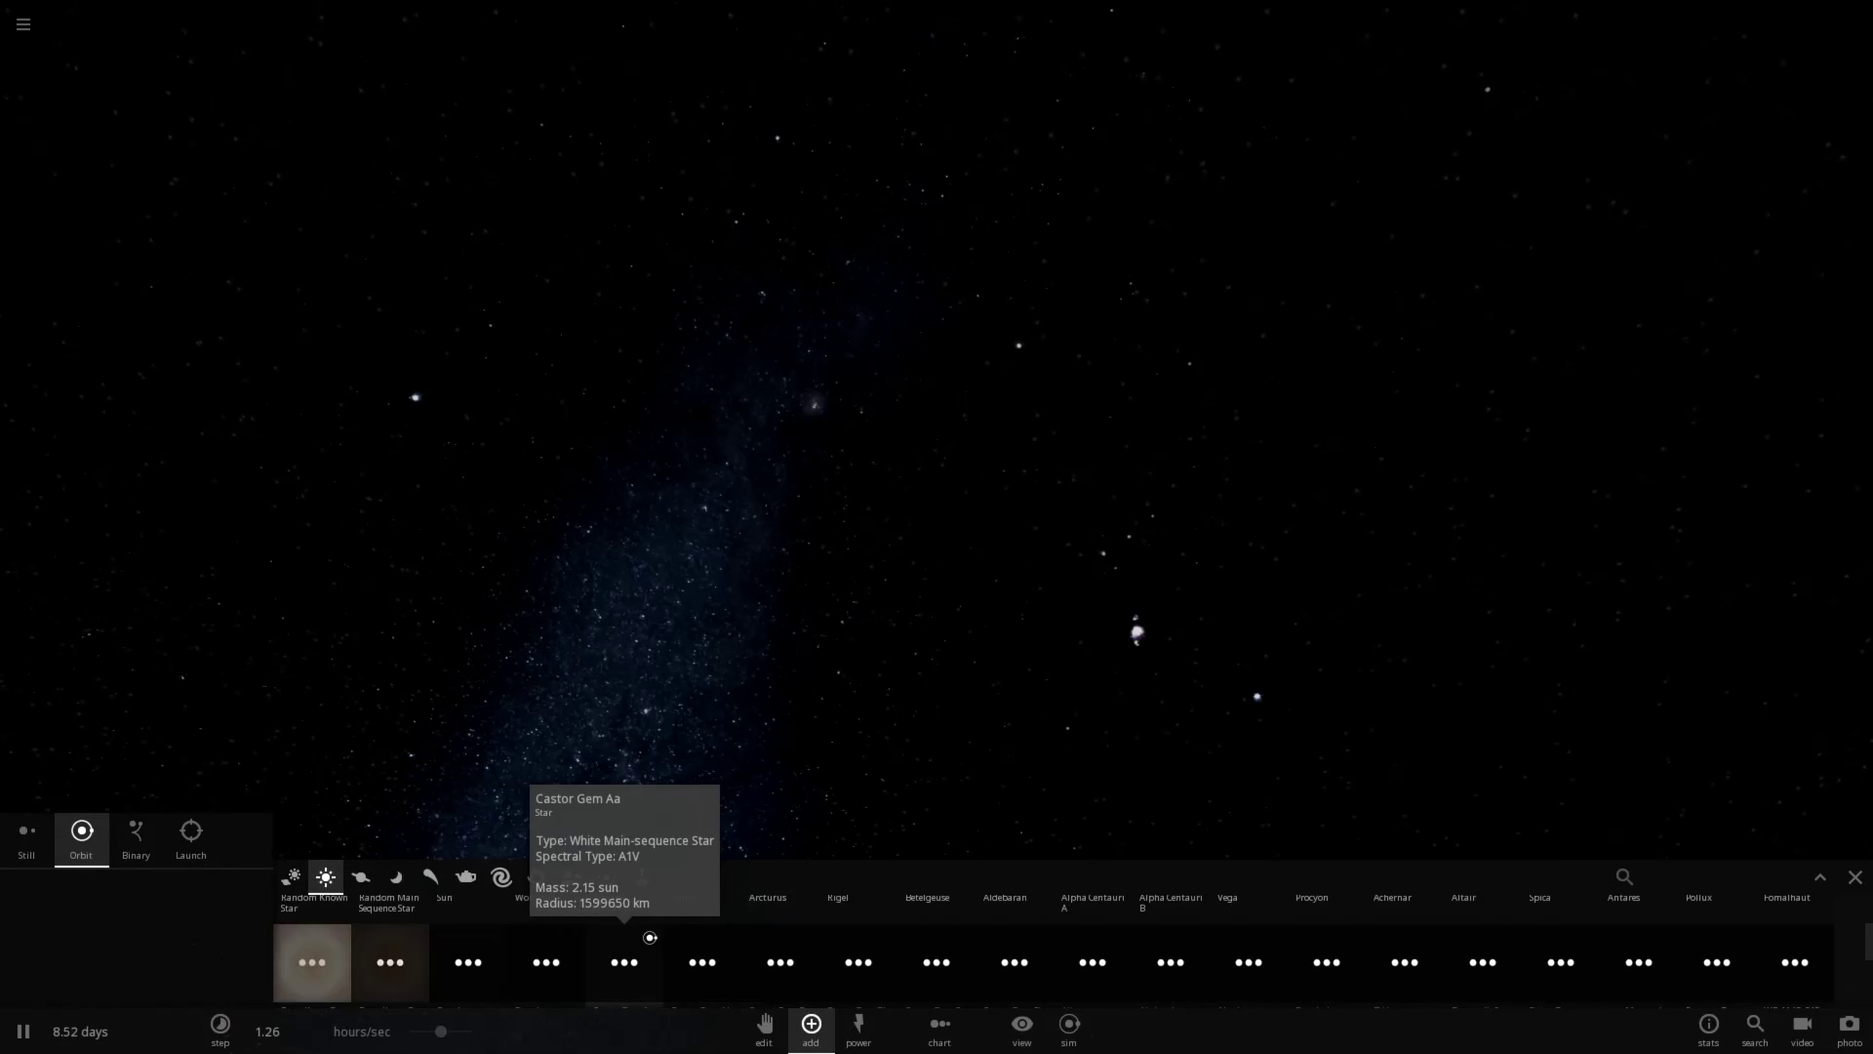
{"action": "left_click", "coordinate": [1136, 633]}
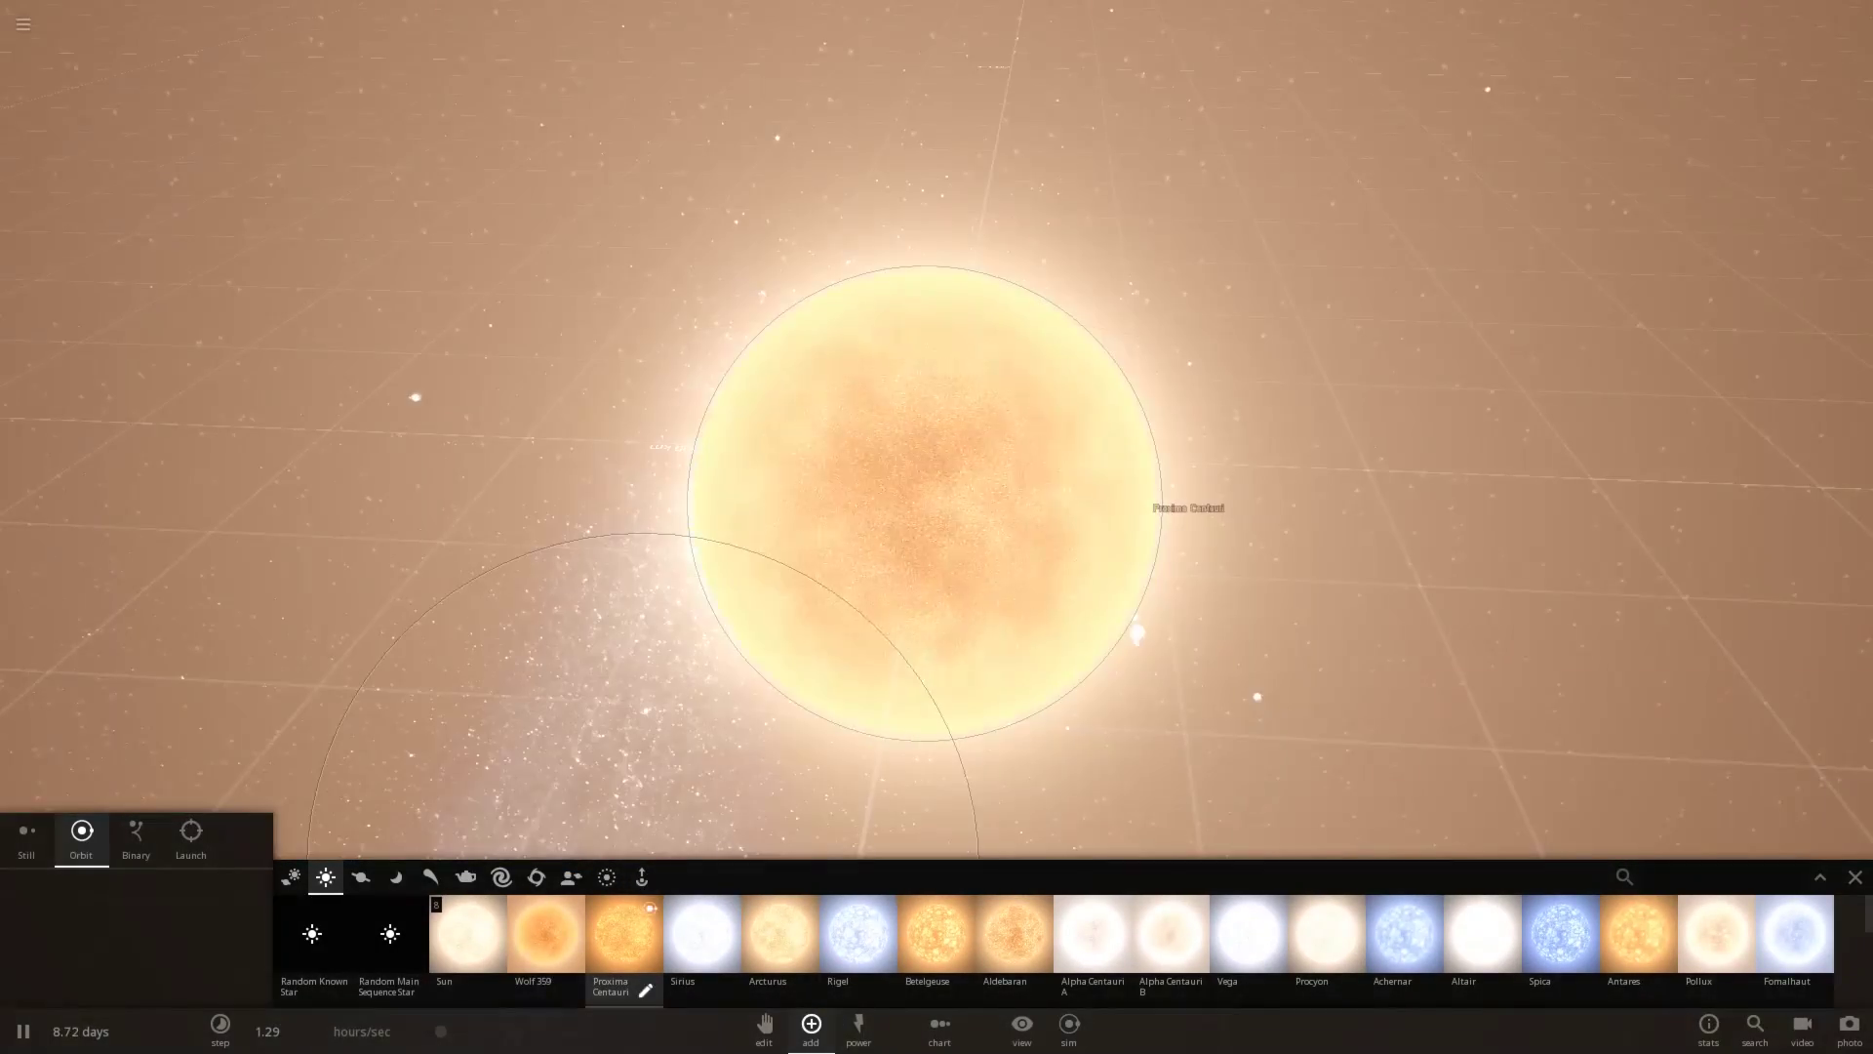
Accidentally place a Sun beside Proxima Centauri and undo it
{"action": "left_click", "coordinate": [469, 937]}
{"action": "left_click", "coordinate": [1136, 633]}
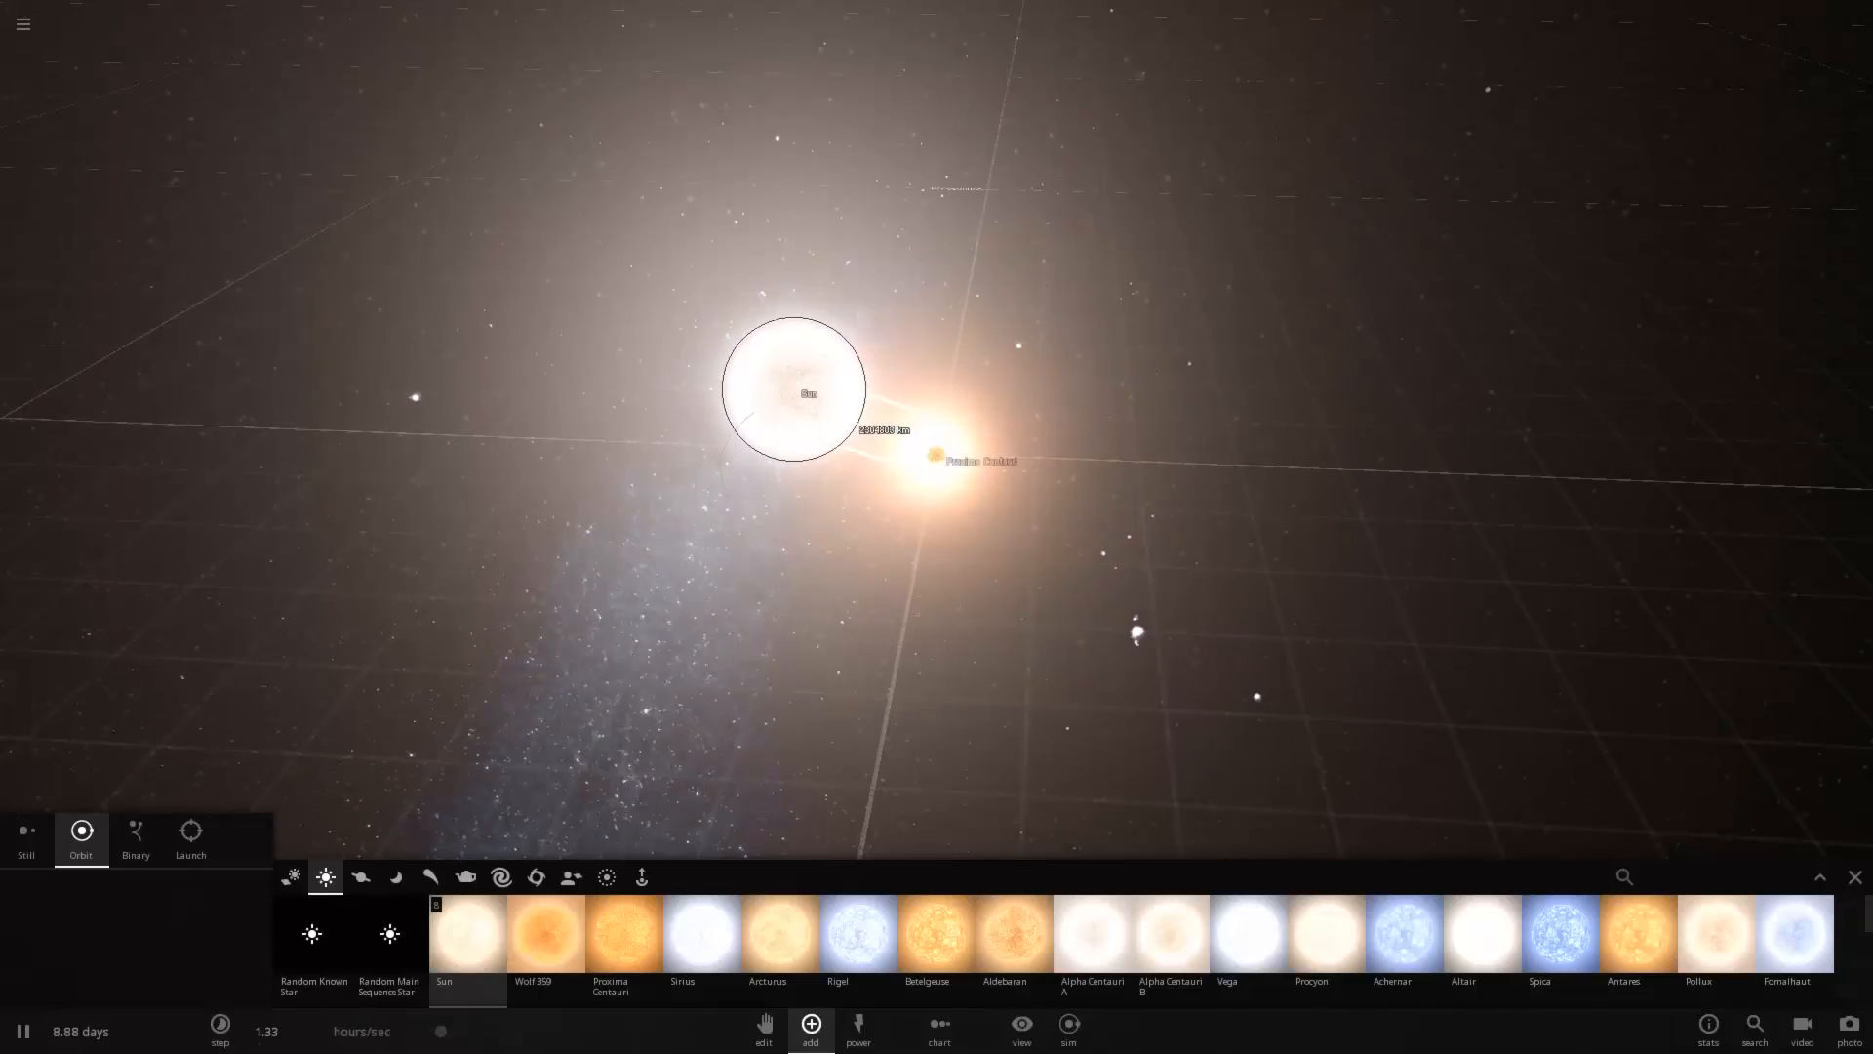
{"action": "key", "text": "ctrl+z"}
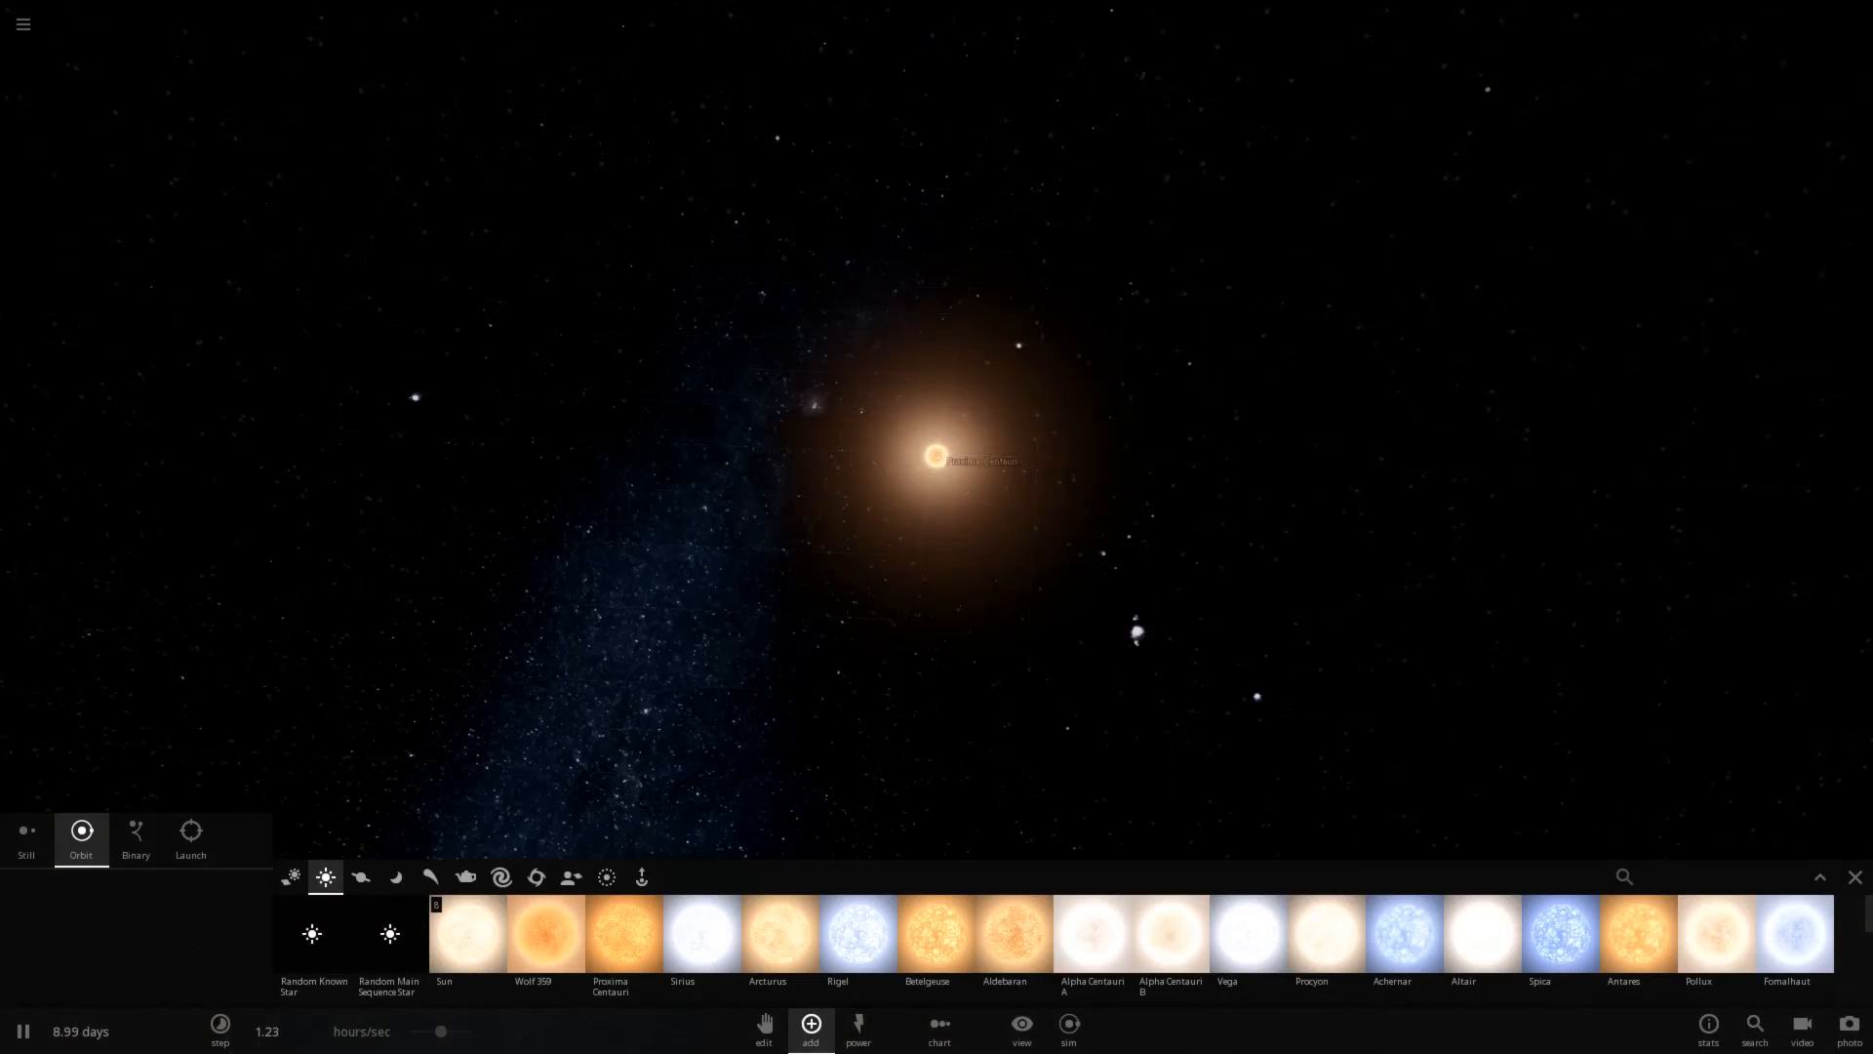
{"action": "scroll", "coordinate": [937, 456], "scroll_direction": "up", "scroll_amount": 8}
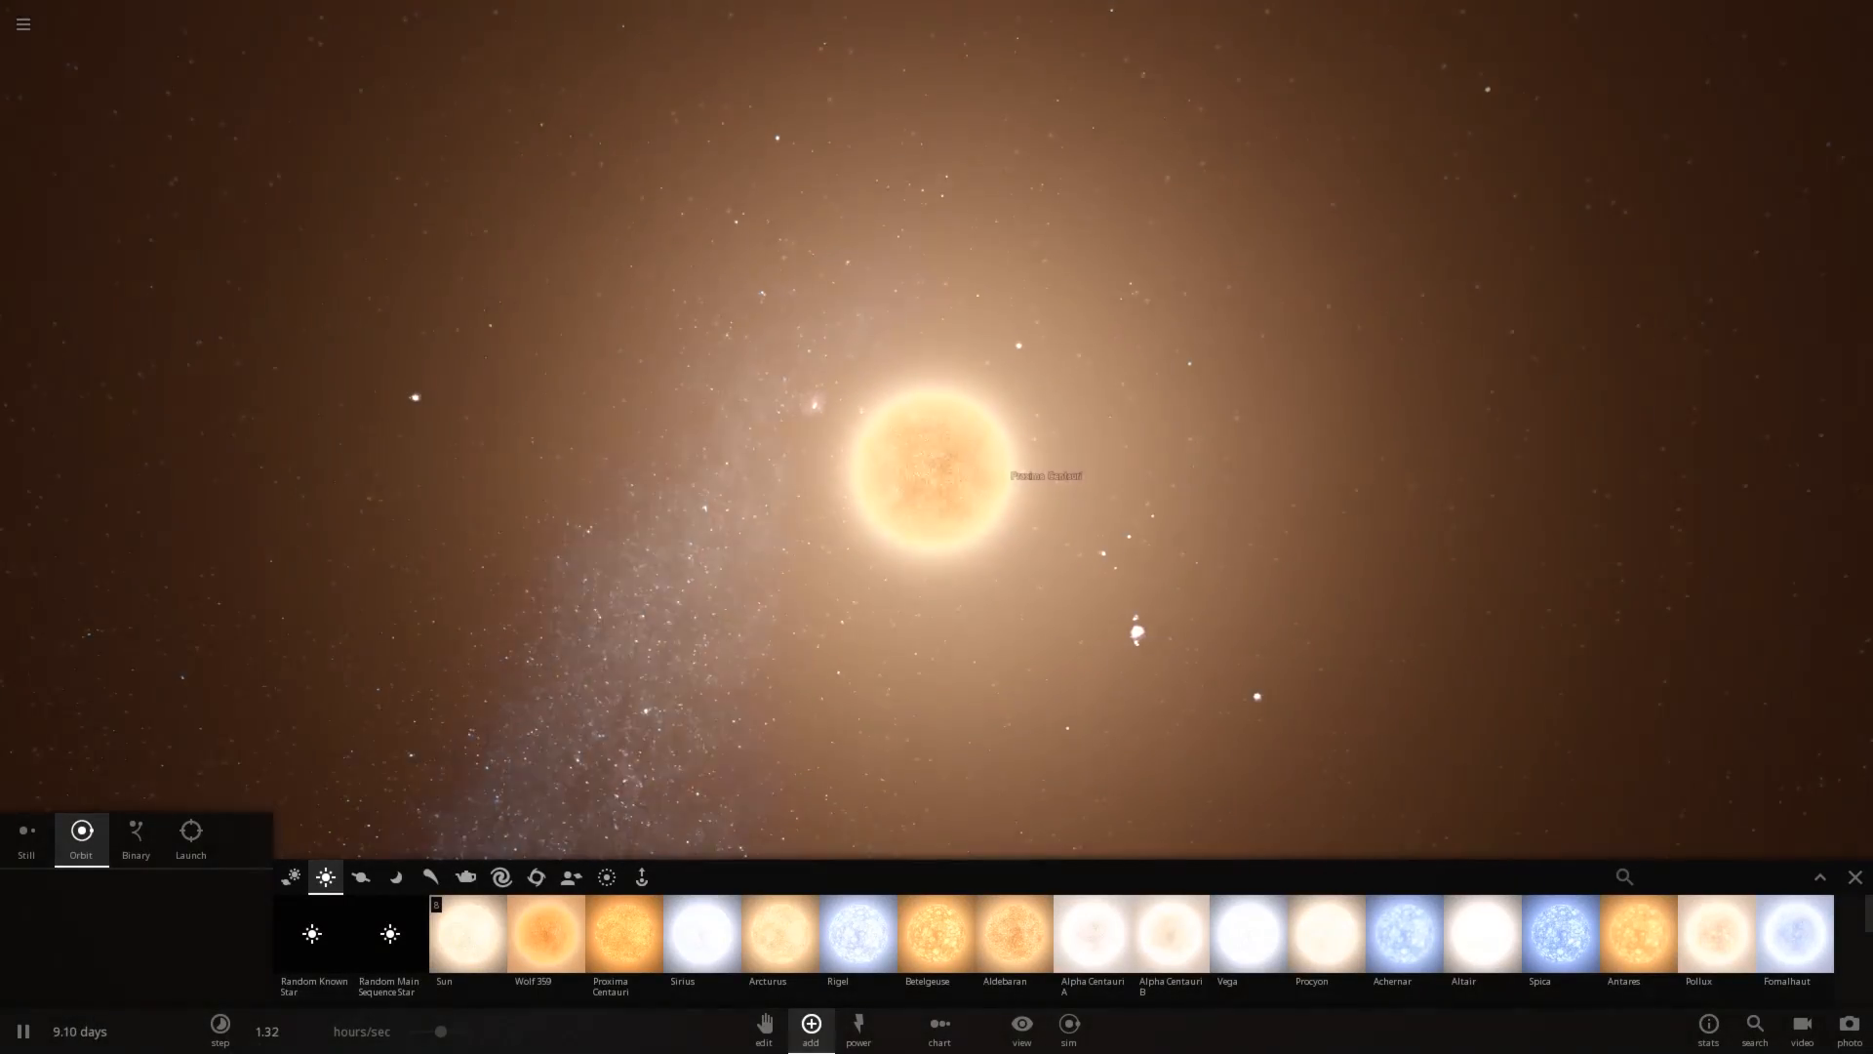
Dismiss the time-step options and choose Sirius B as the star to add
{"action": "left_click", "coordinate": [220, 1025]}
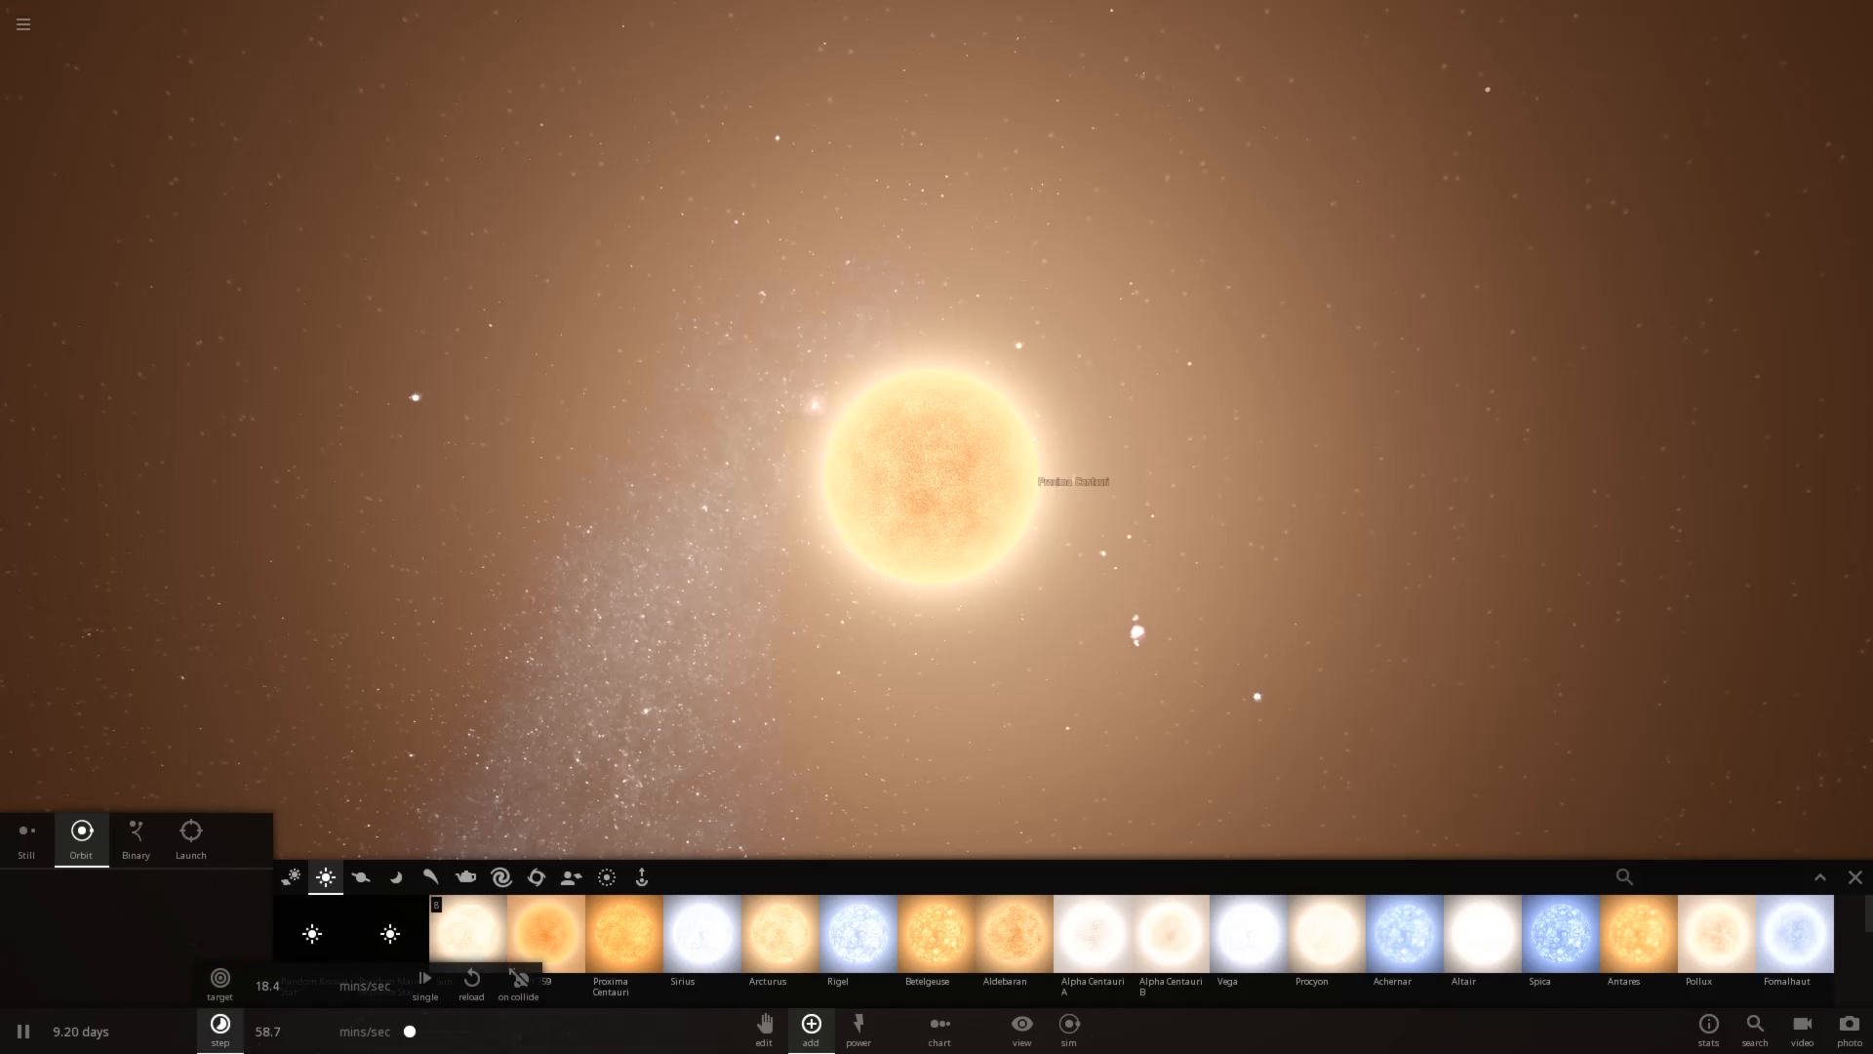
{"action": "left_click", "coordinate": [885, 909]}
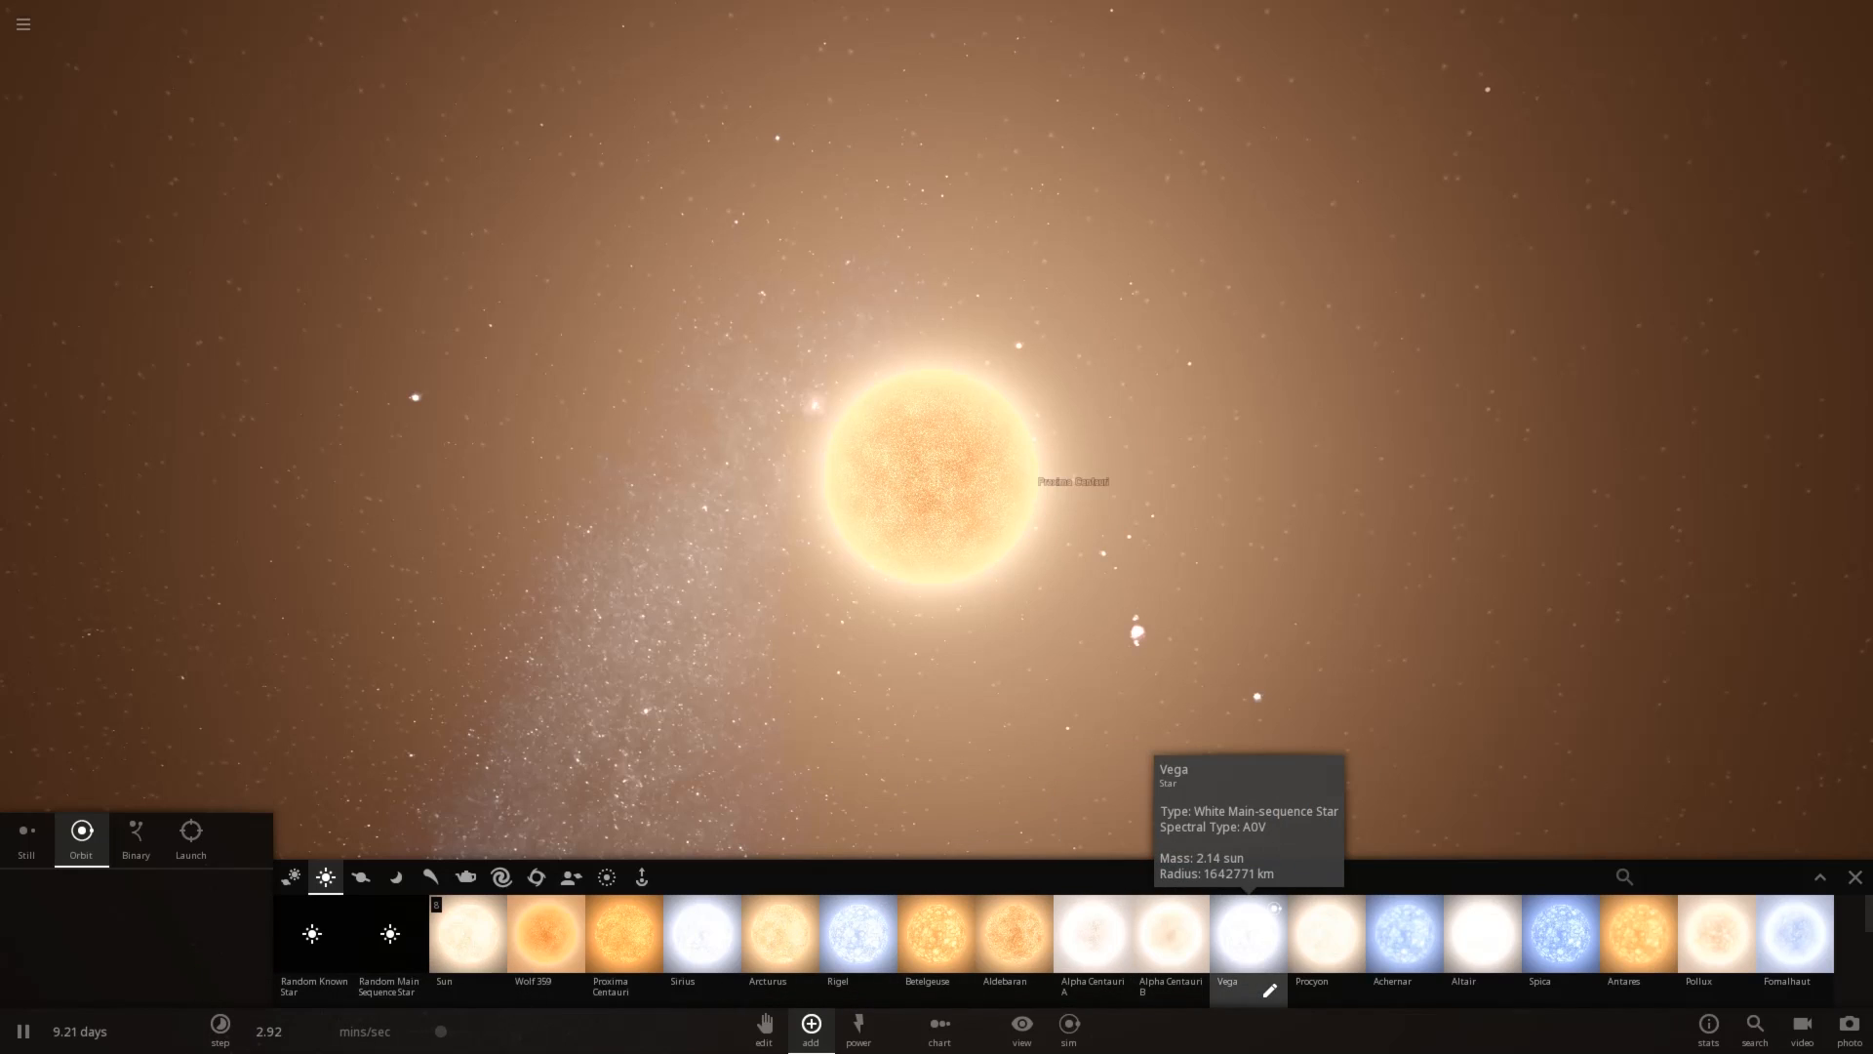
{"action": "scroll", "coordinate": [1270, 991], "scroll_direction": "down", "scroll_amount": 2}
{"action": "scroll", "coordinate": [1270, 990], "scroll_direction": "down", "scroll_amount": 2}
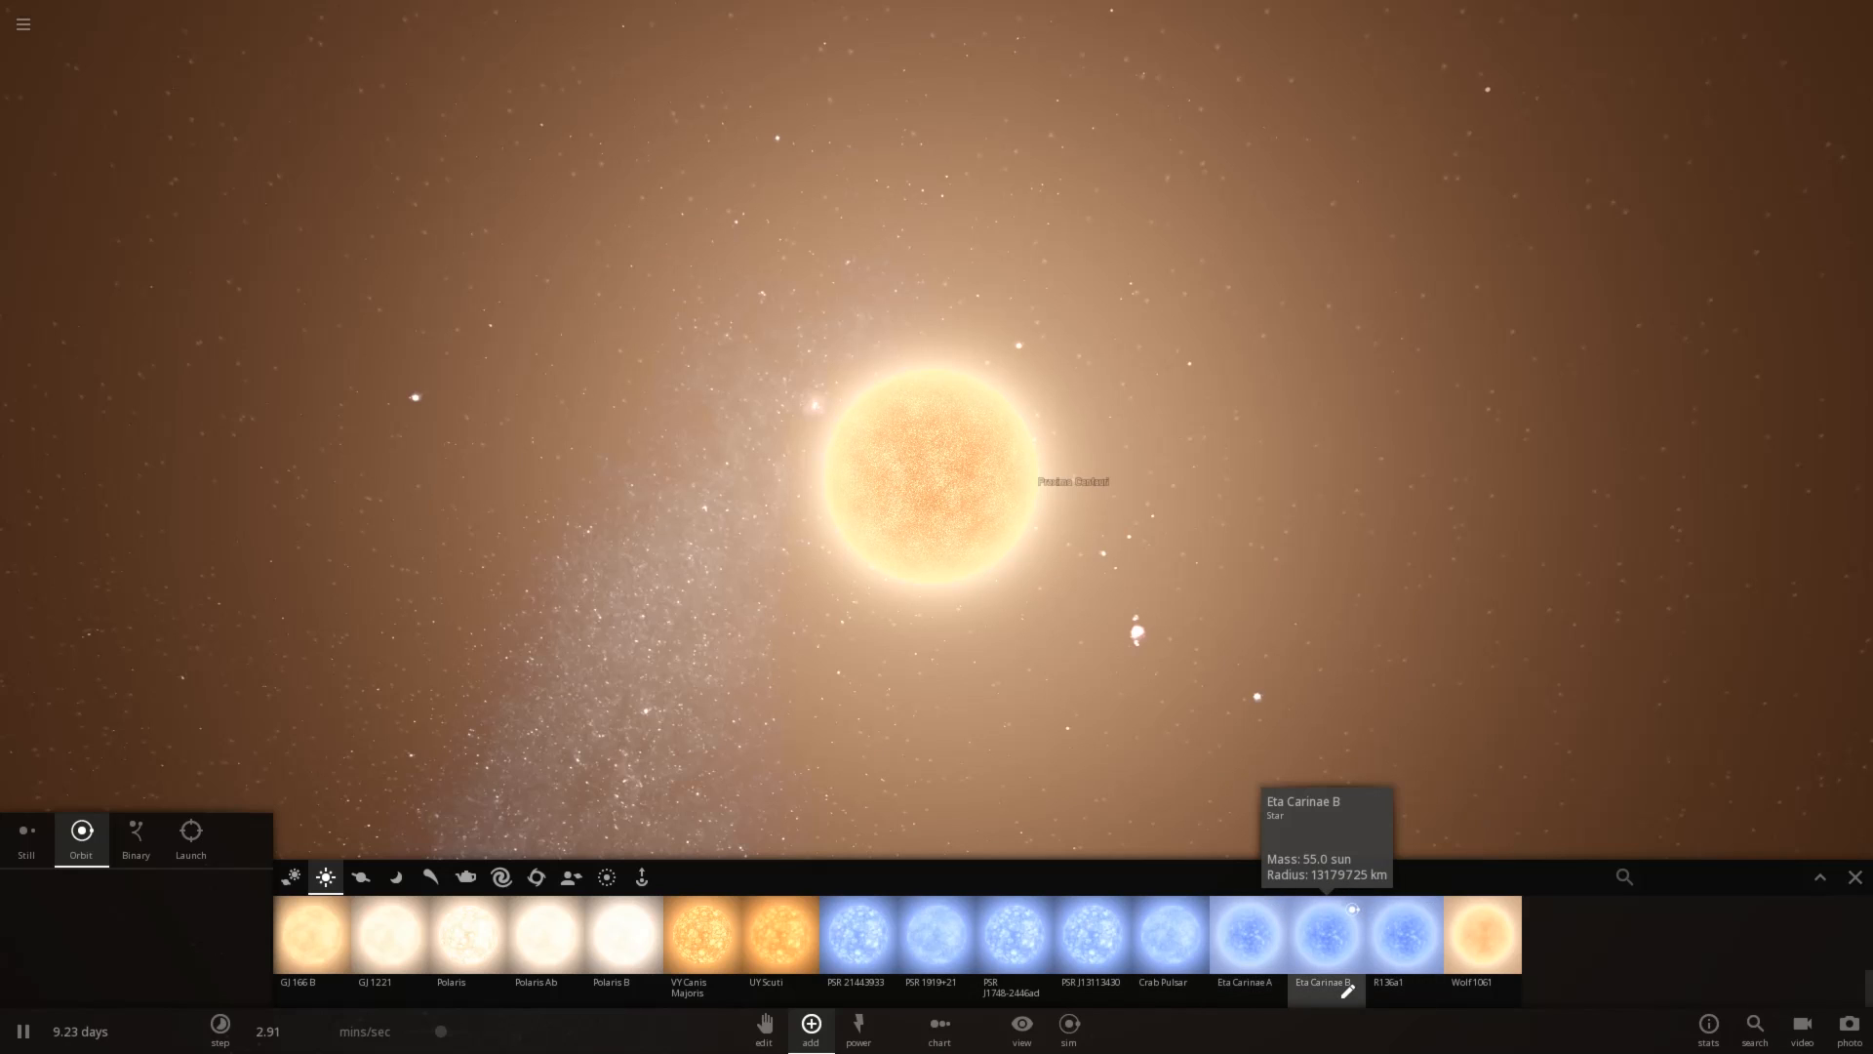
{"action": "left_click", "coordinate": [1353, 910]}
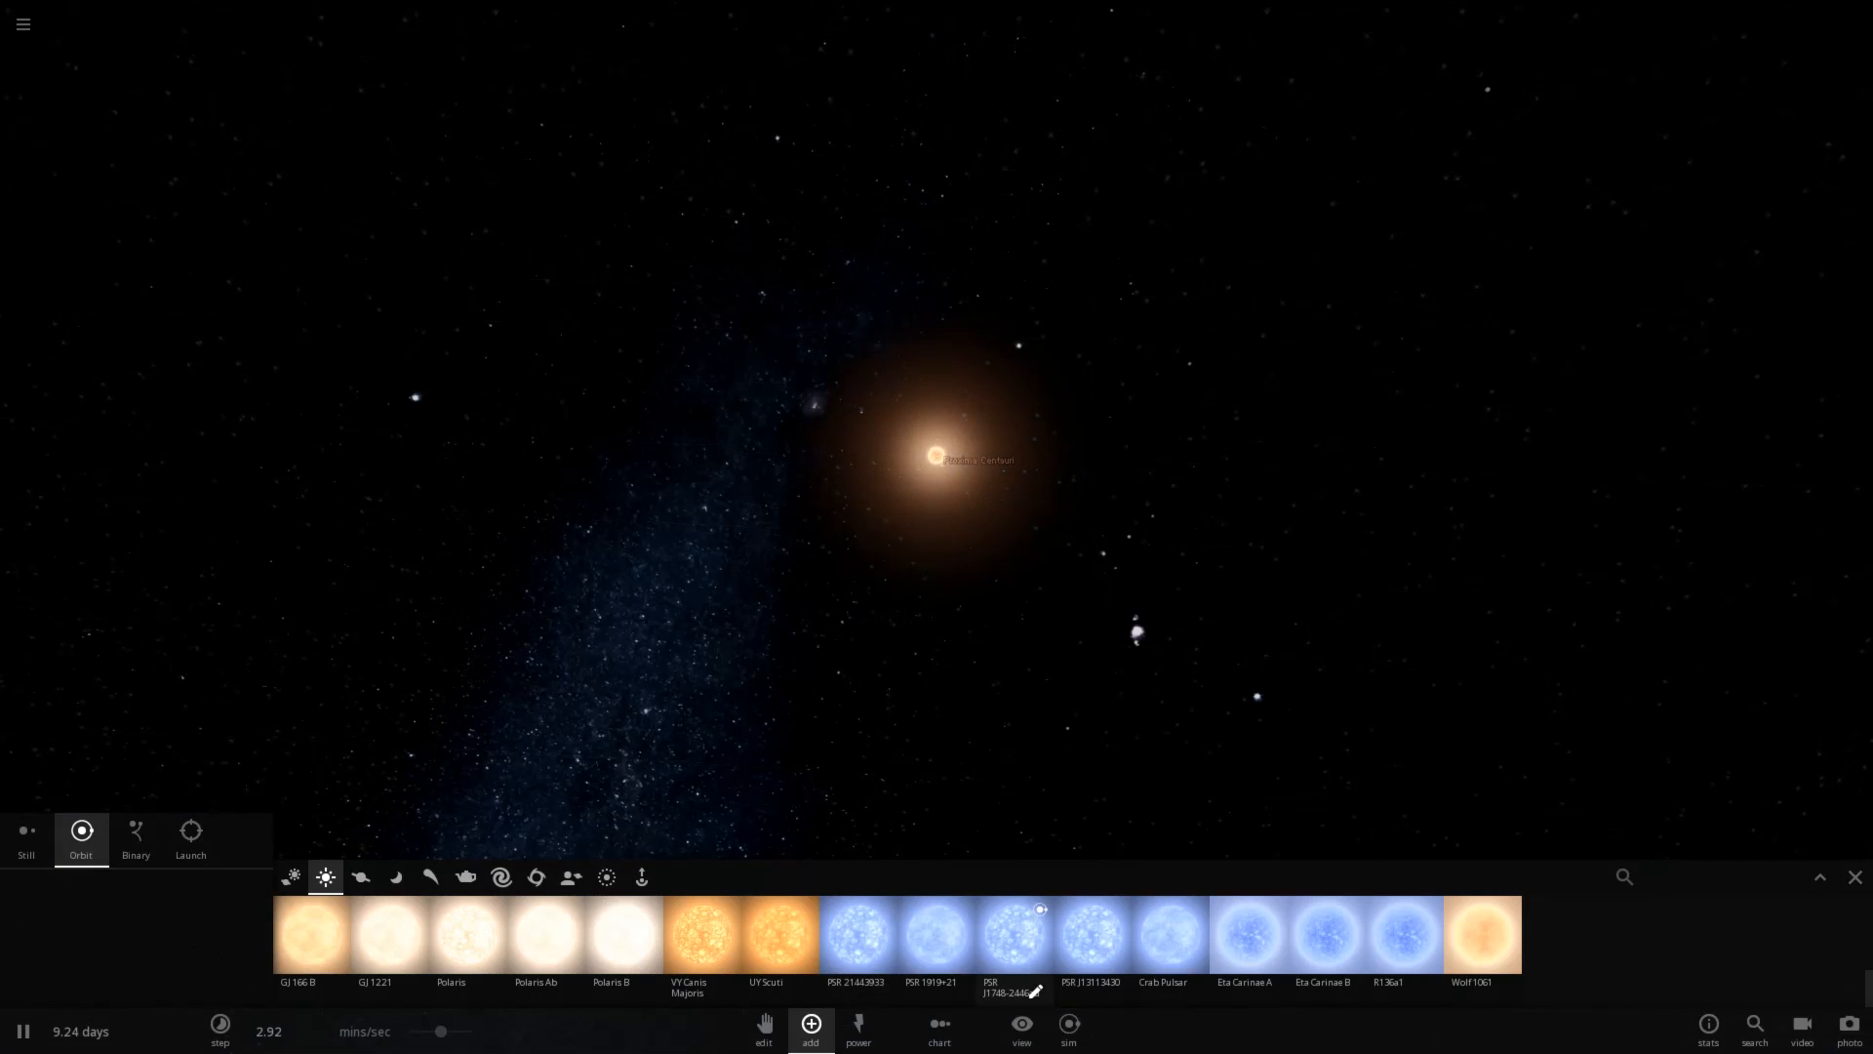
{"action": "scroll", "coordinate": [1024, 936], "scroll_direction": "down", "scroll_amount": 5}
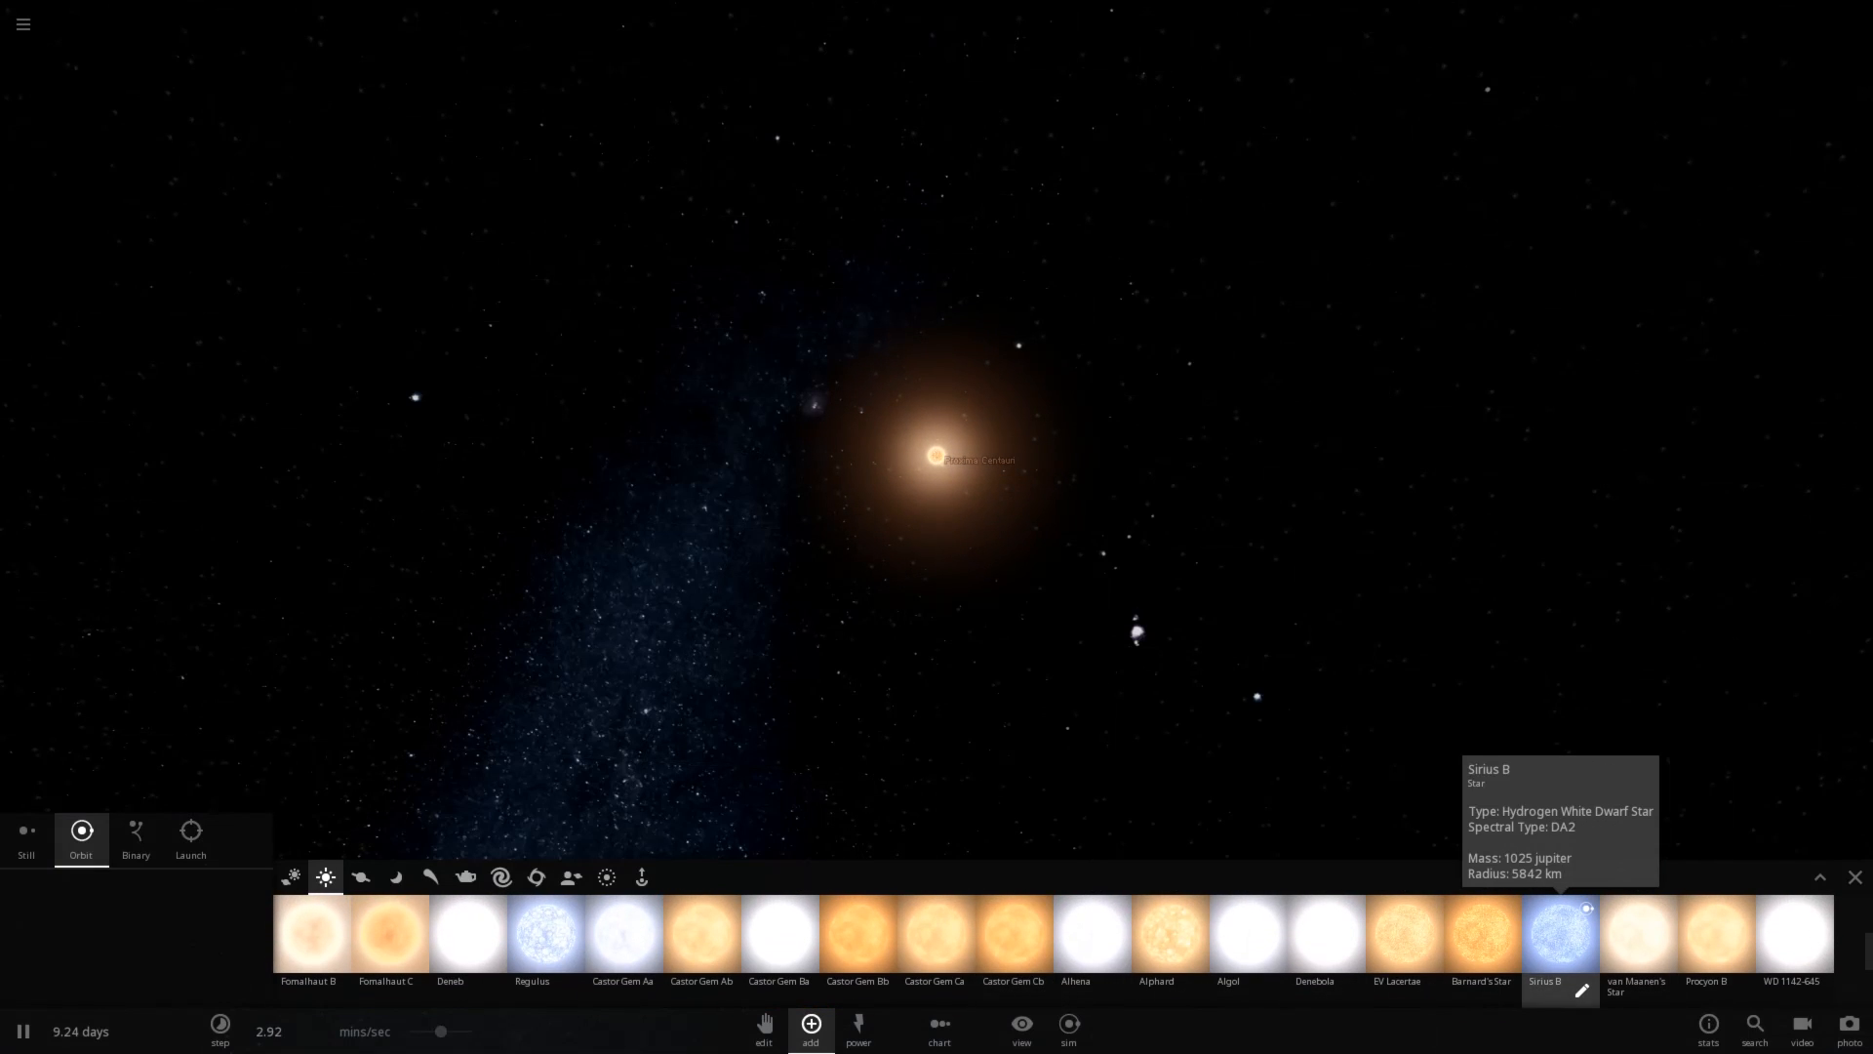
{"action": "left_click", "coordinate": [1561, 935]}
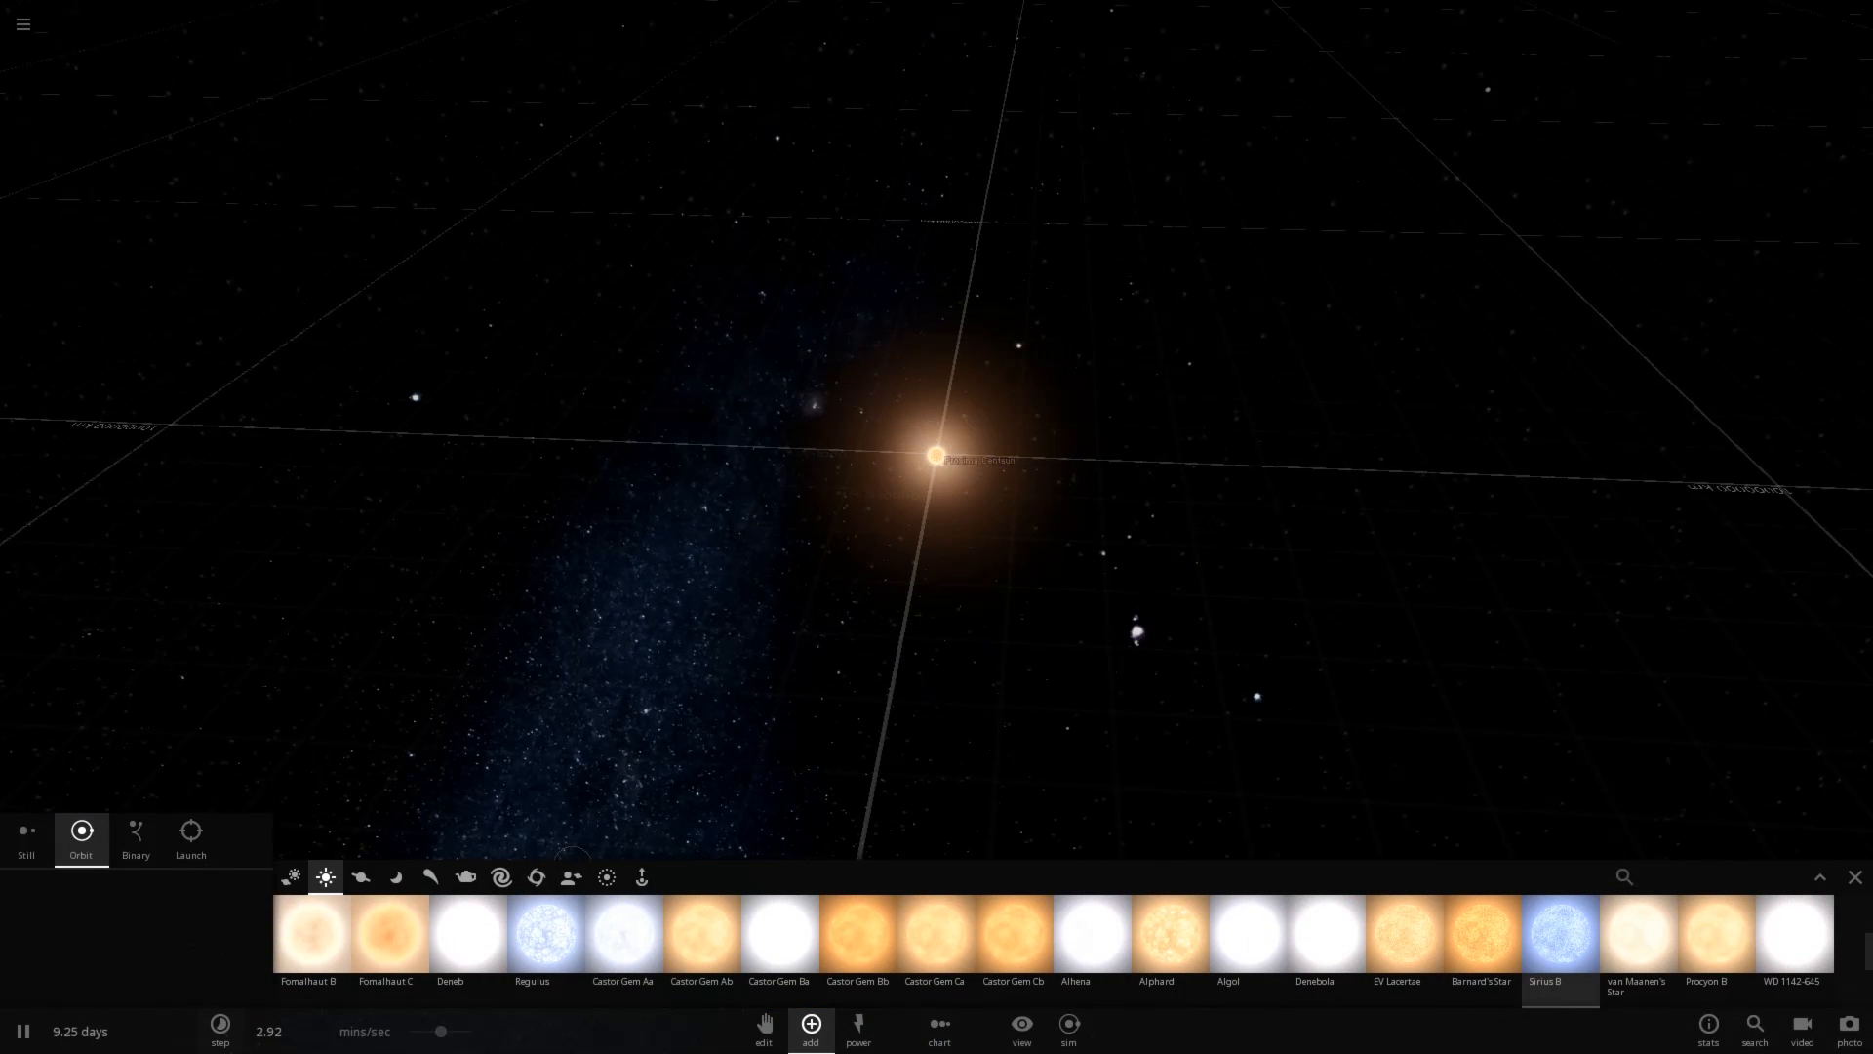
Pause the simulation and set placement mode to Still for a motionless Sirius B
{"action": "left_click", "coordinate": [23, 1030]}
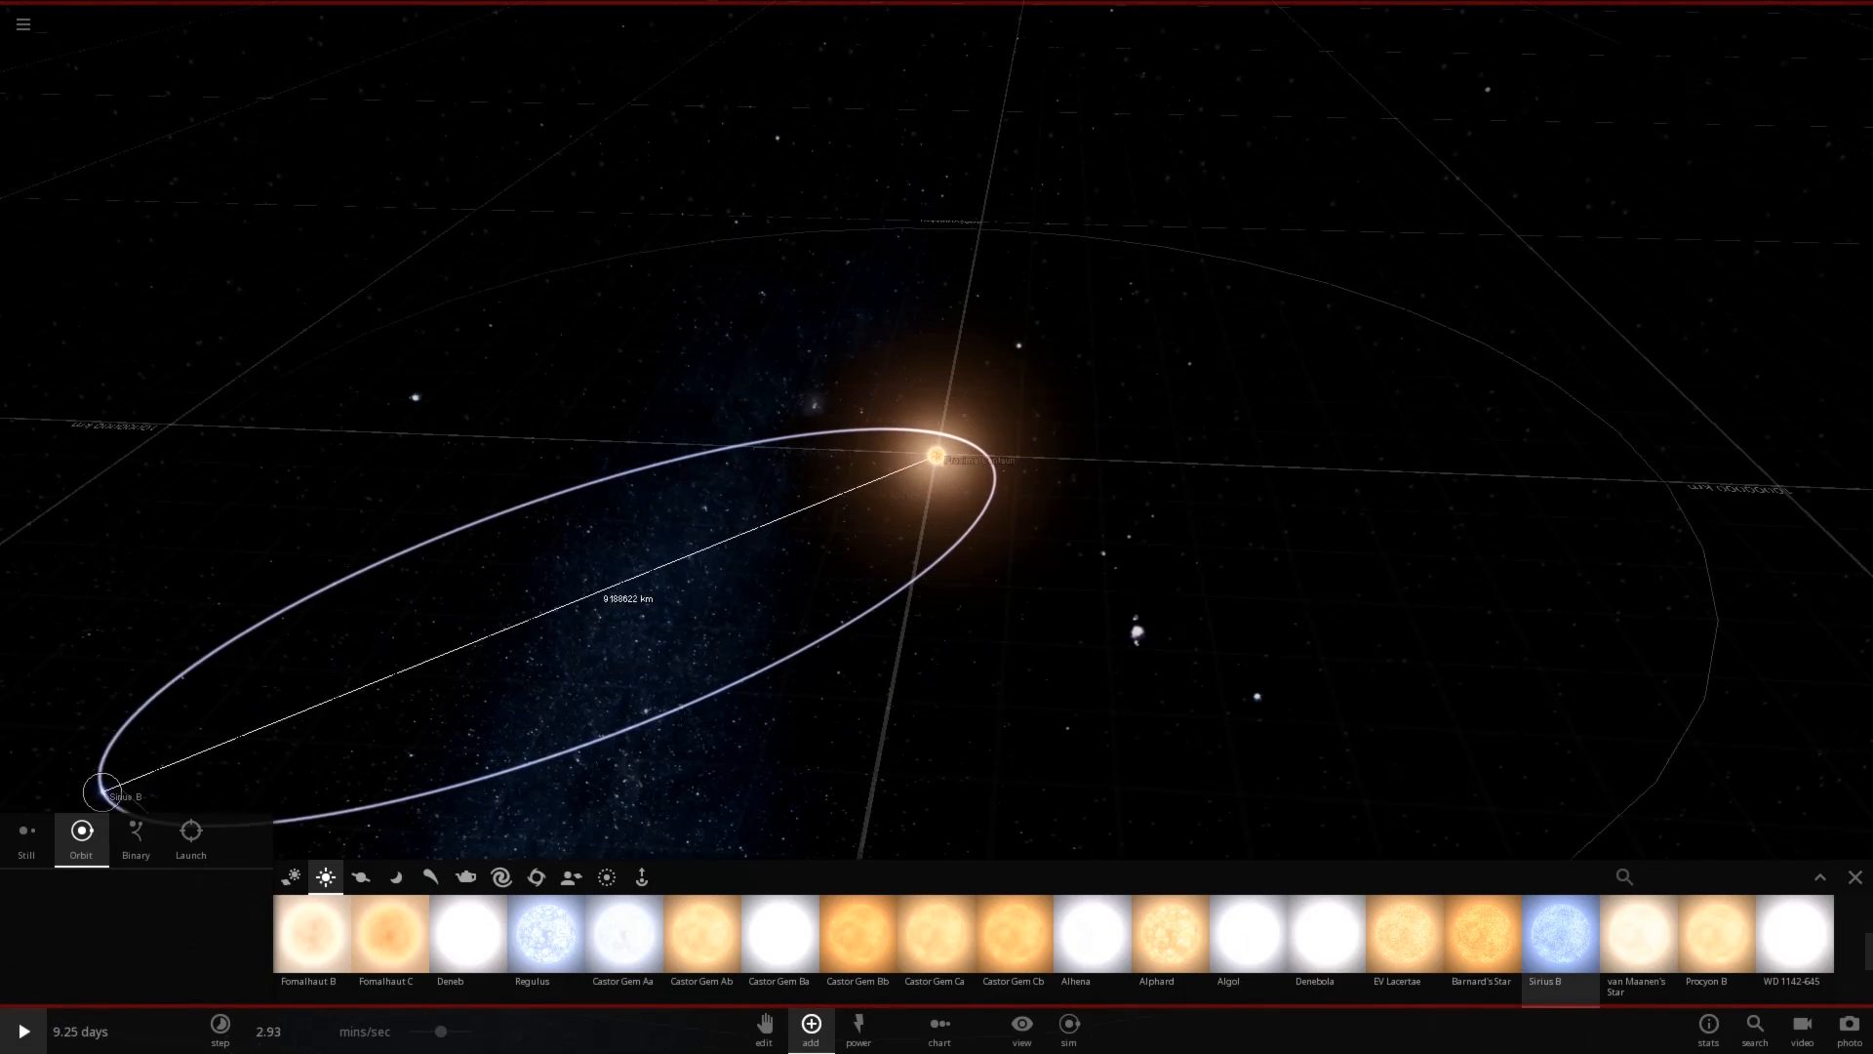
{"action": "left_click", "coordinate": [27, 829]}
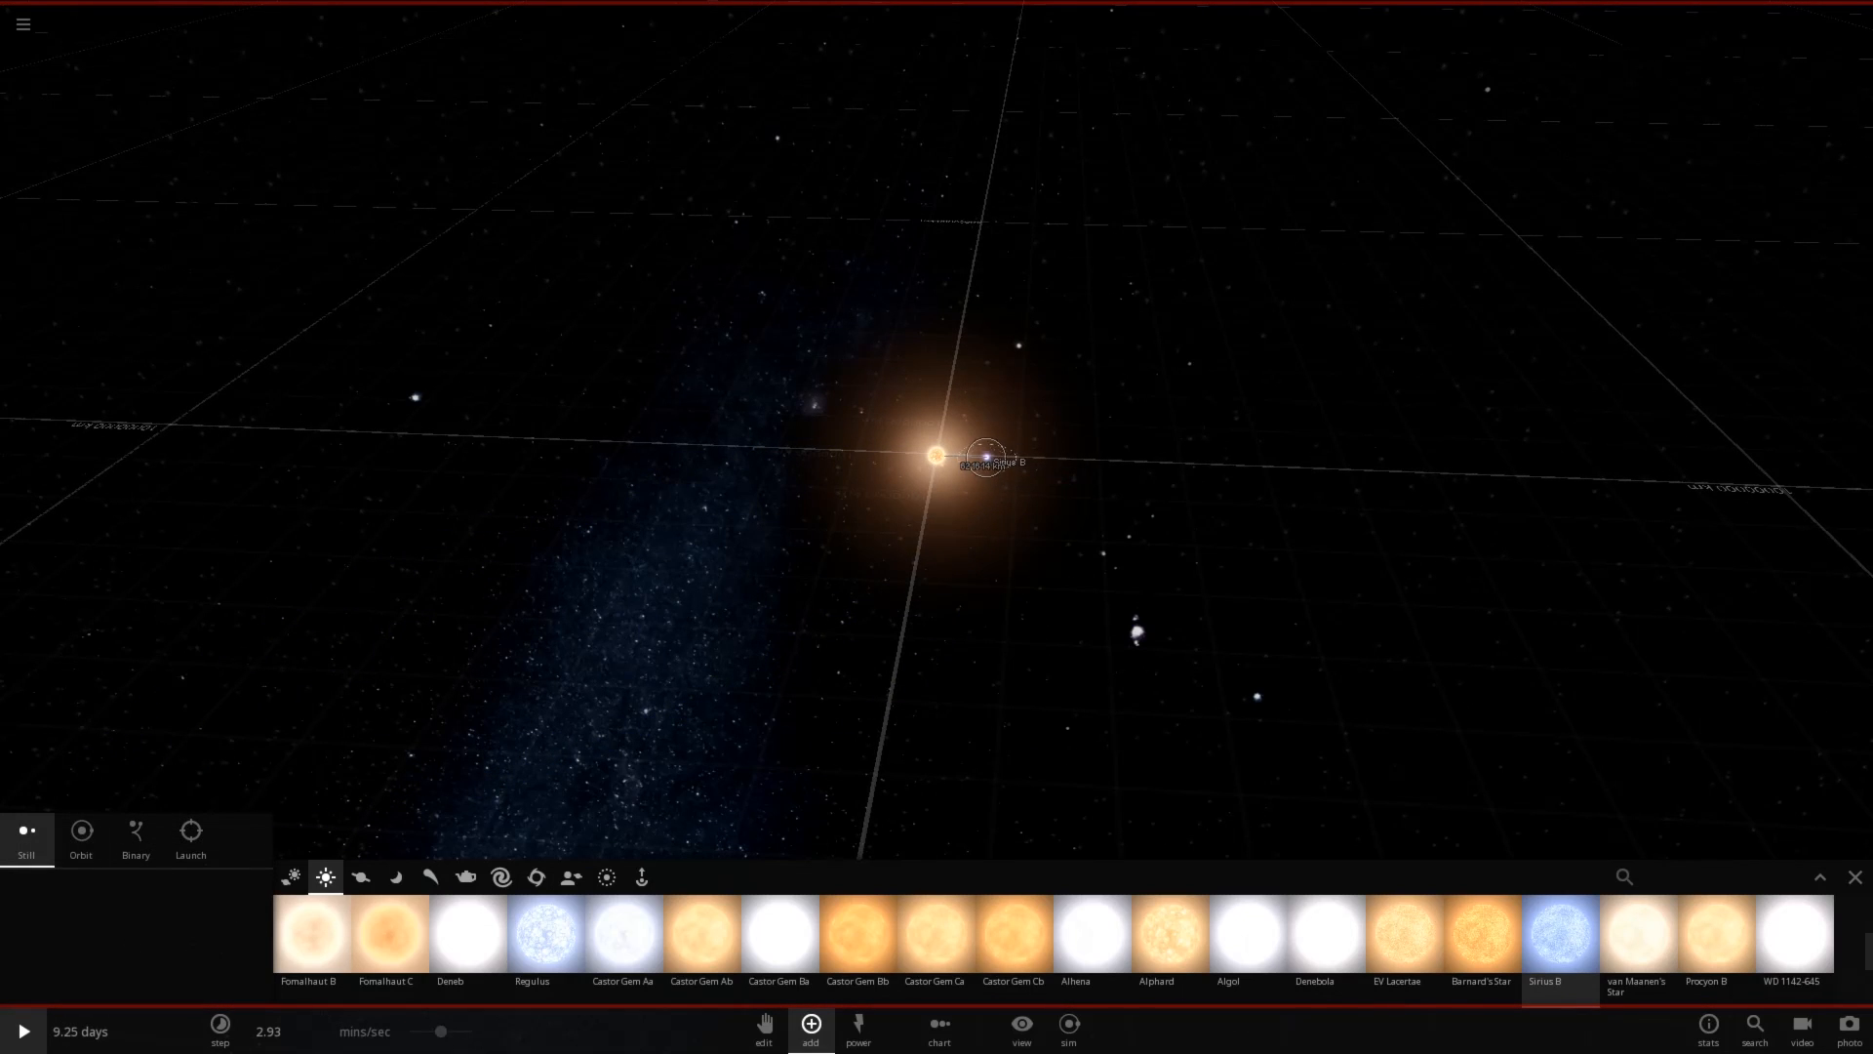
Drop Sirius B right beside Proxima Centauri and bring up its properties
{"action": "left_click", "coordinate": [986, 459]}
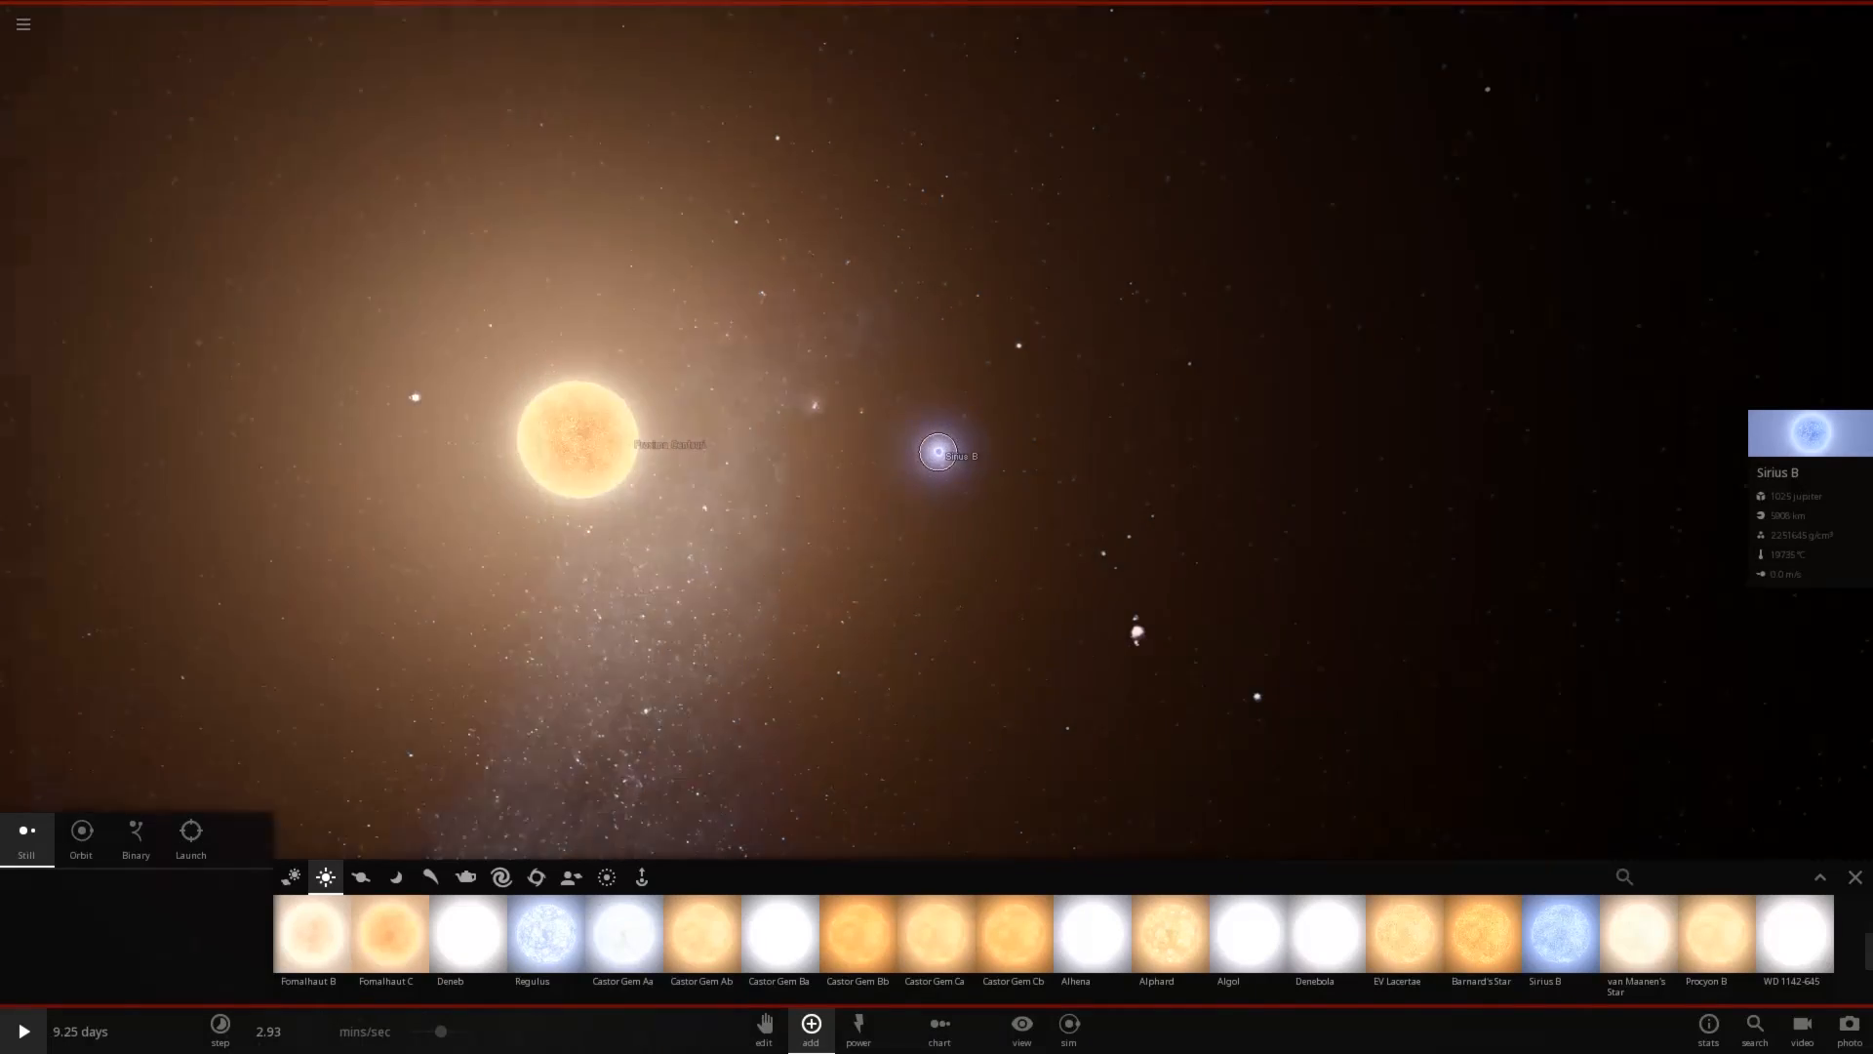
{"action": "scroll", "coordinate": [937, 451], "scroll_direction": "up", "scroll_amount": 5}
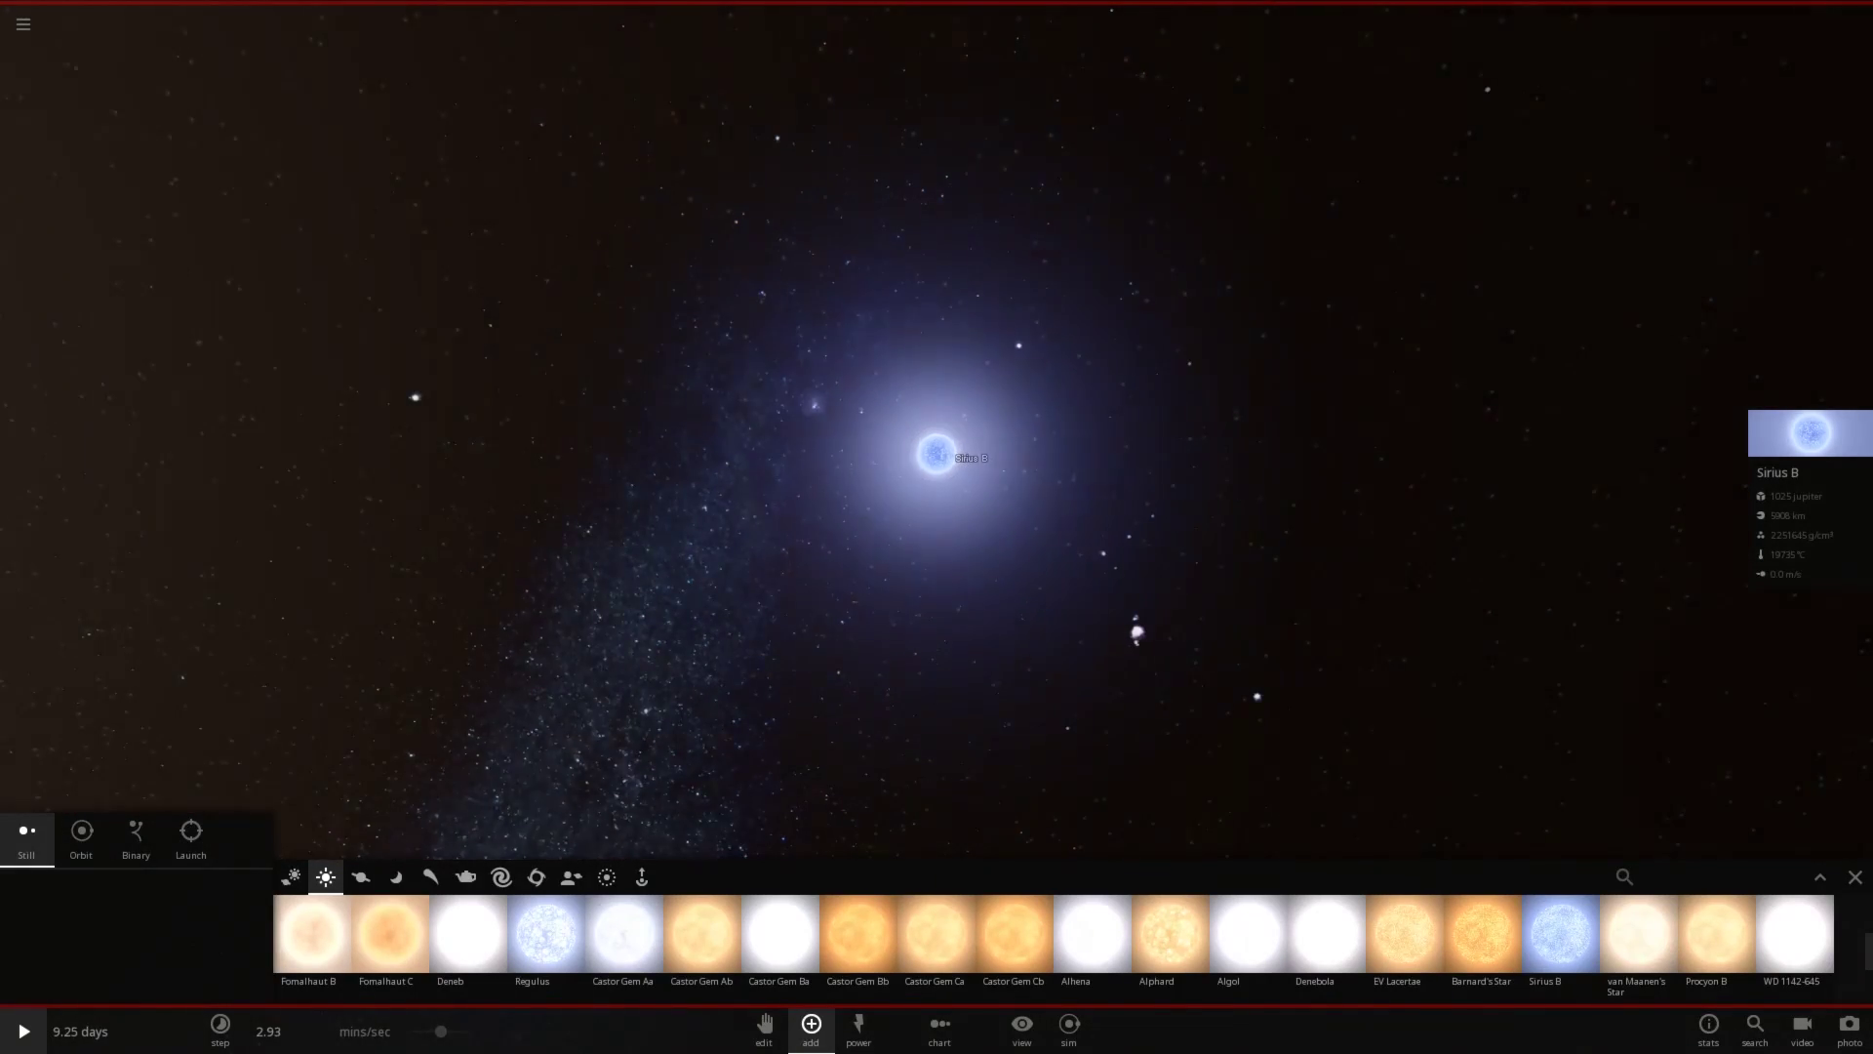
{"action": "scroll", "coordinate": [938, 451], "scroll_direction": "down", "scroll_amount": 3}
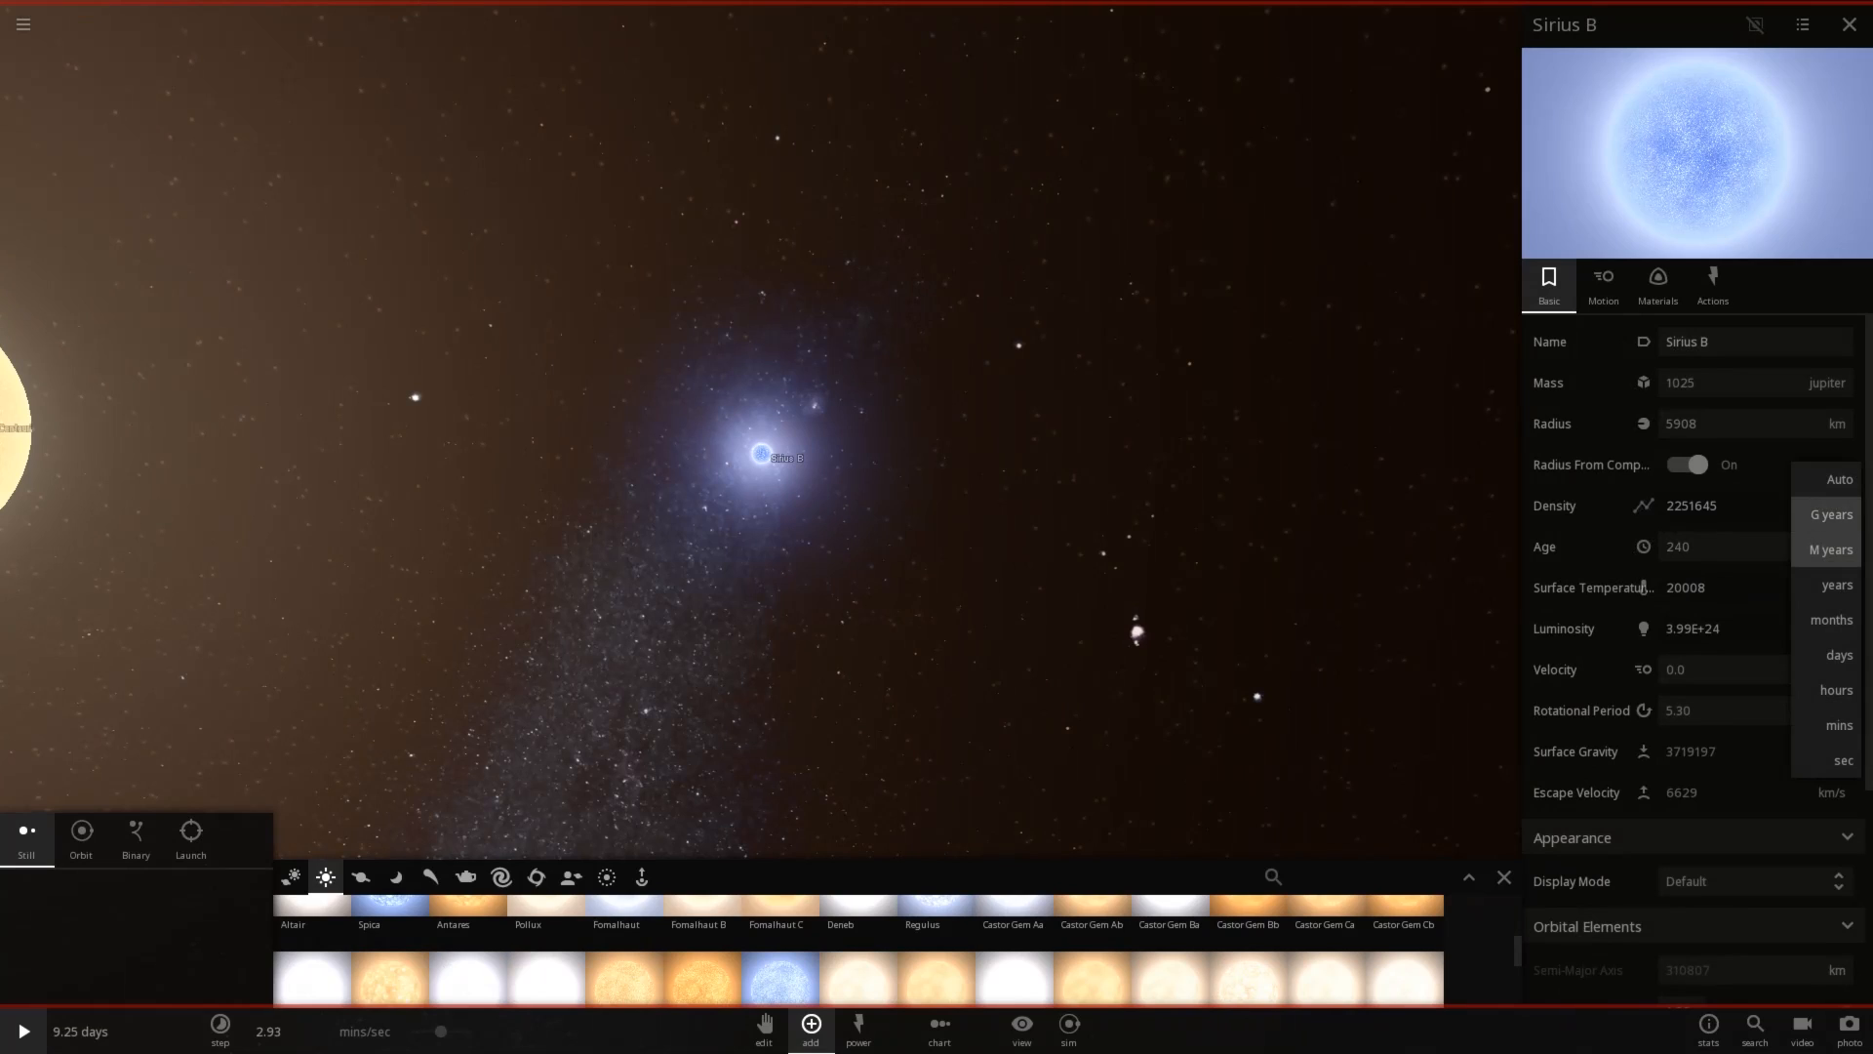
{"action": "left_click", "coordinate": [1832, 514]}
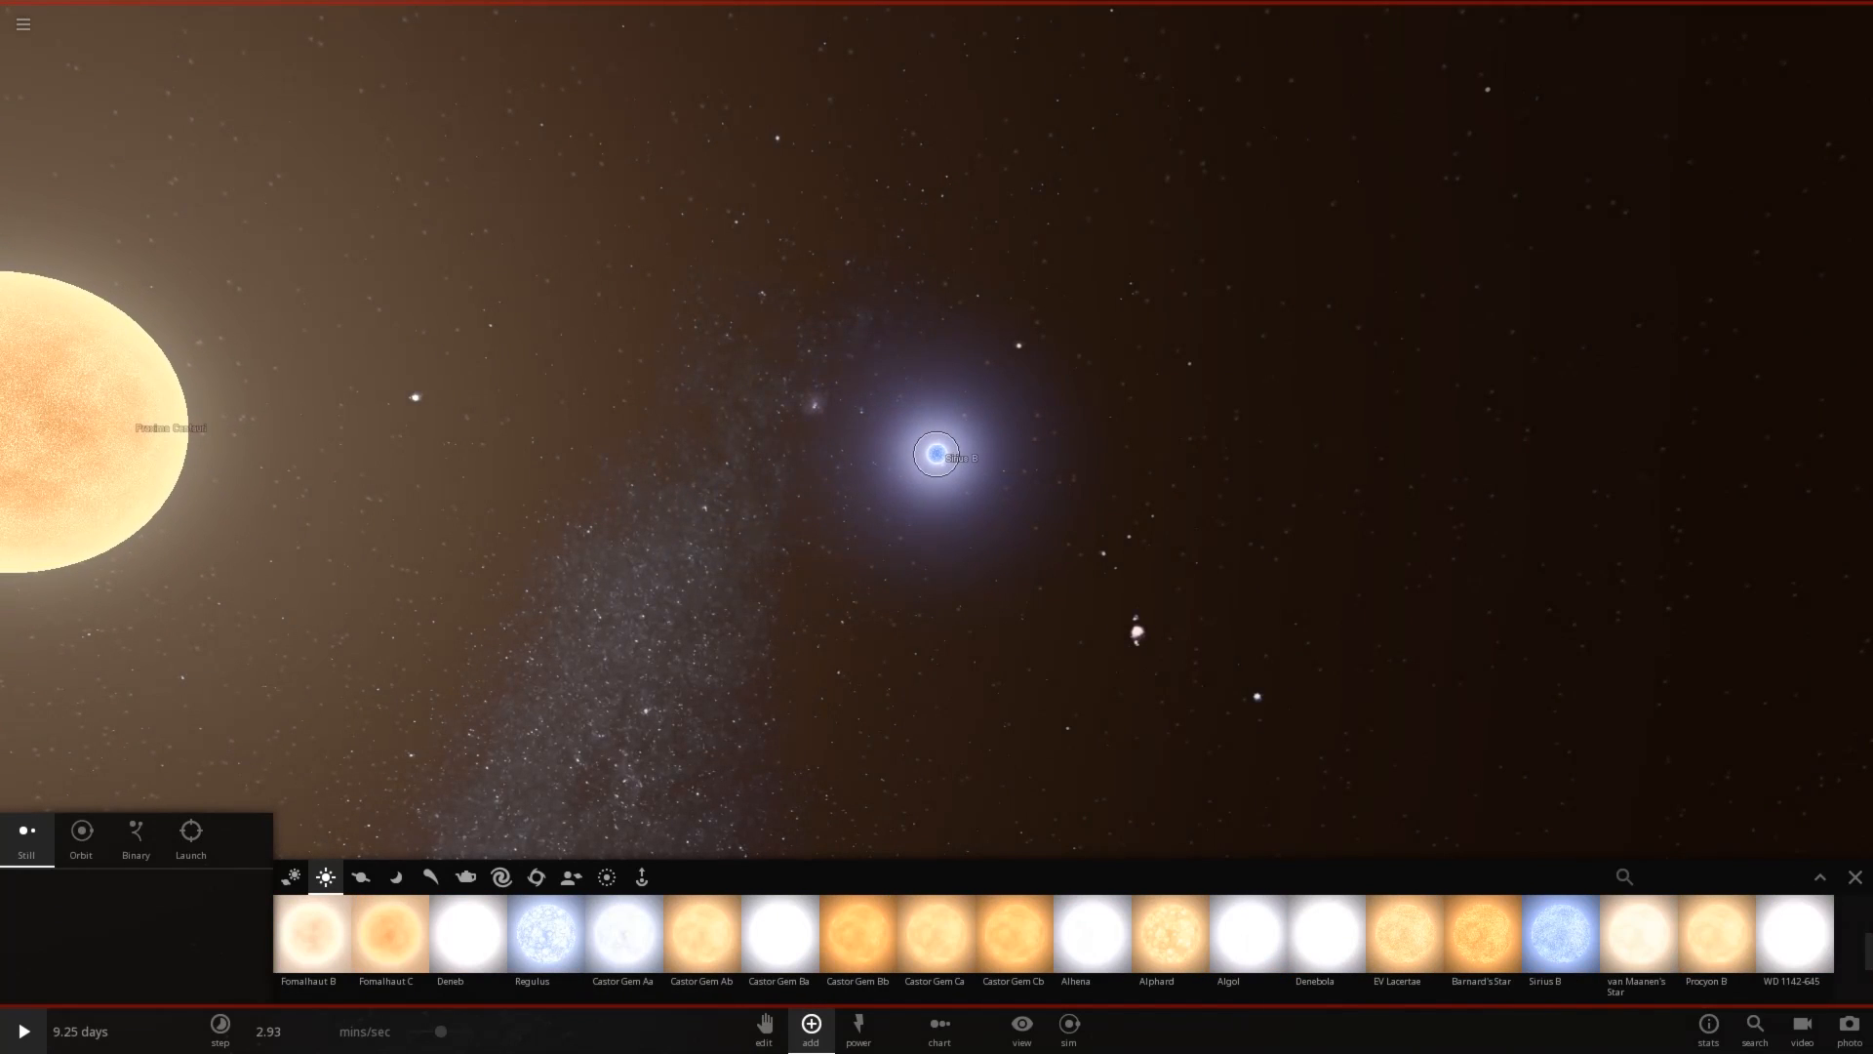
{"action": "left_click", "coordinate": [937, 455]}
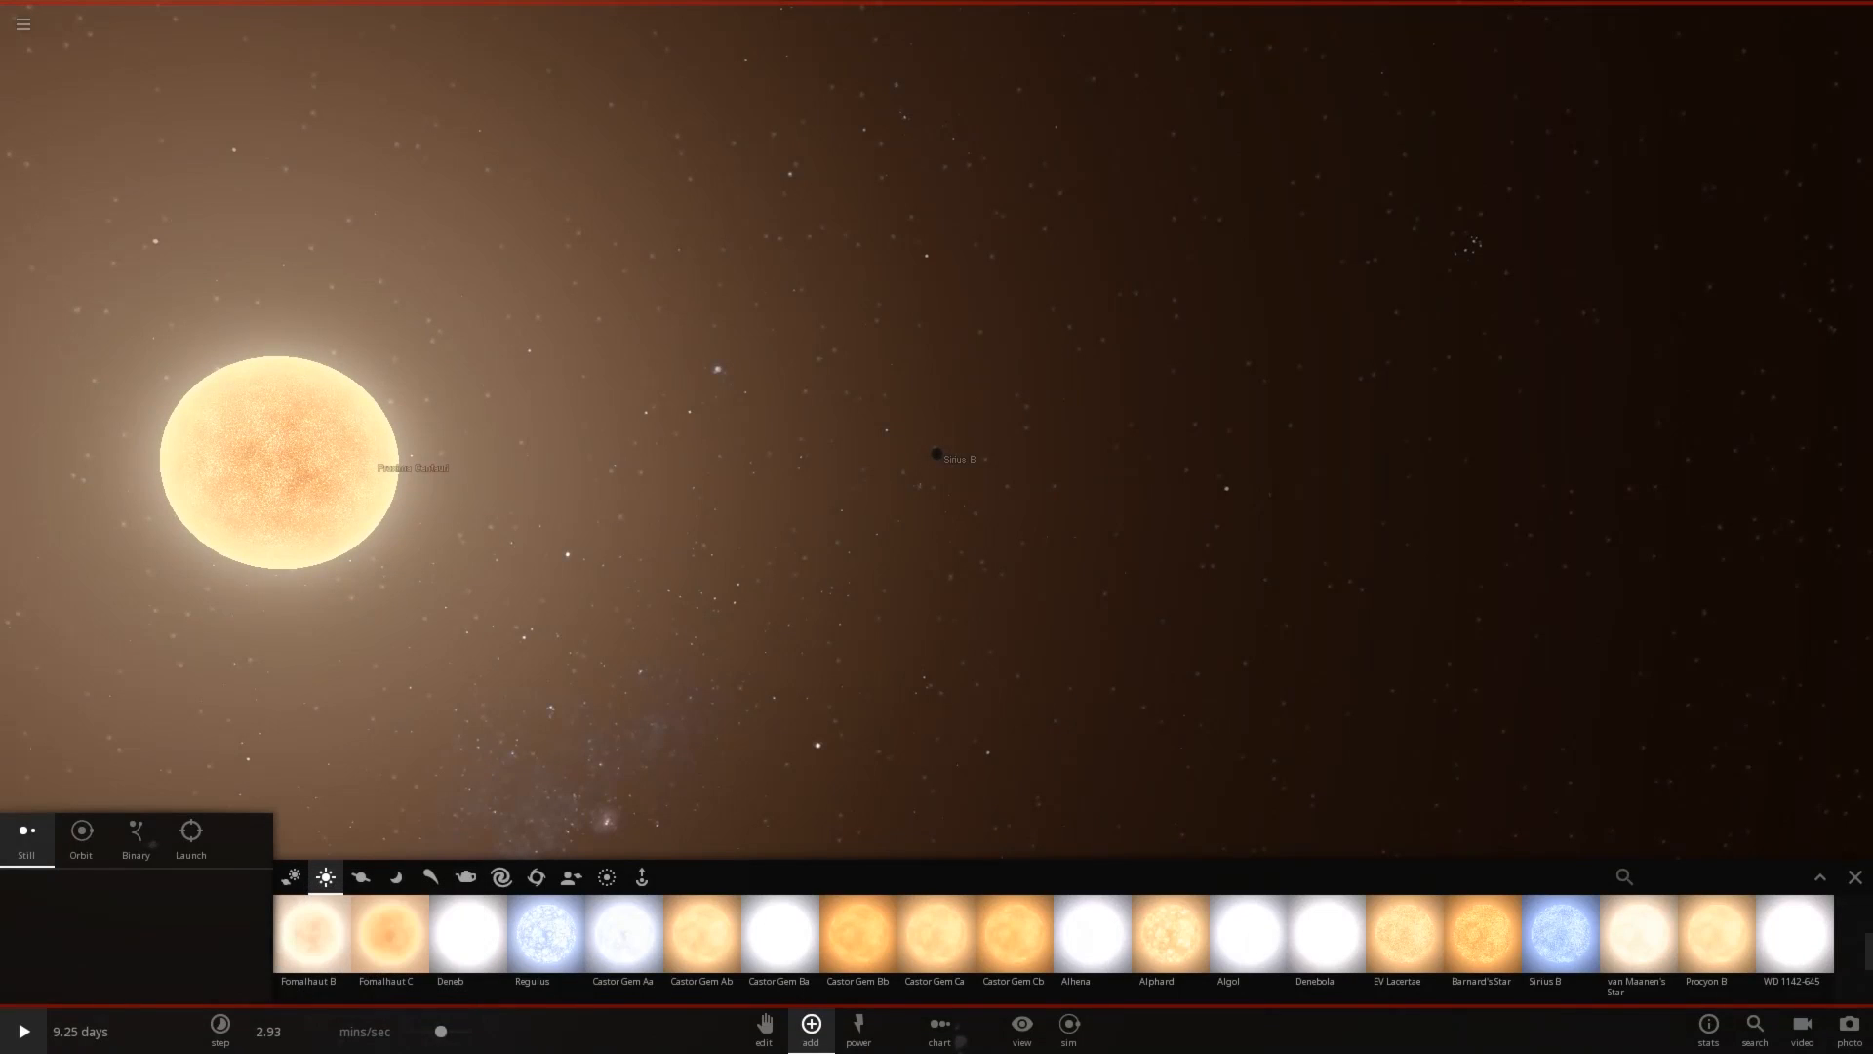
Run the simulation at seconds per second and let Sirius B collide with Proxima Centauri
{"action": "key", "text": "space"}
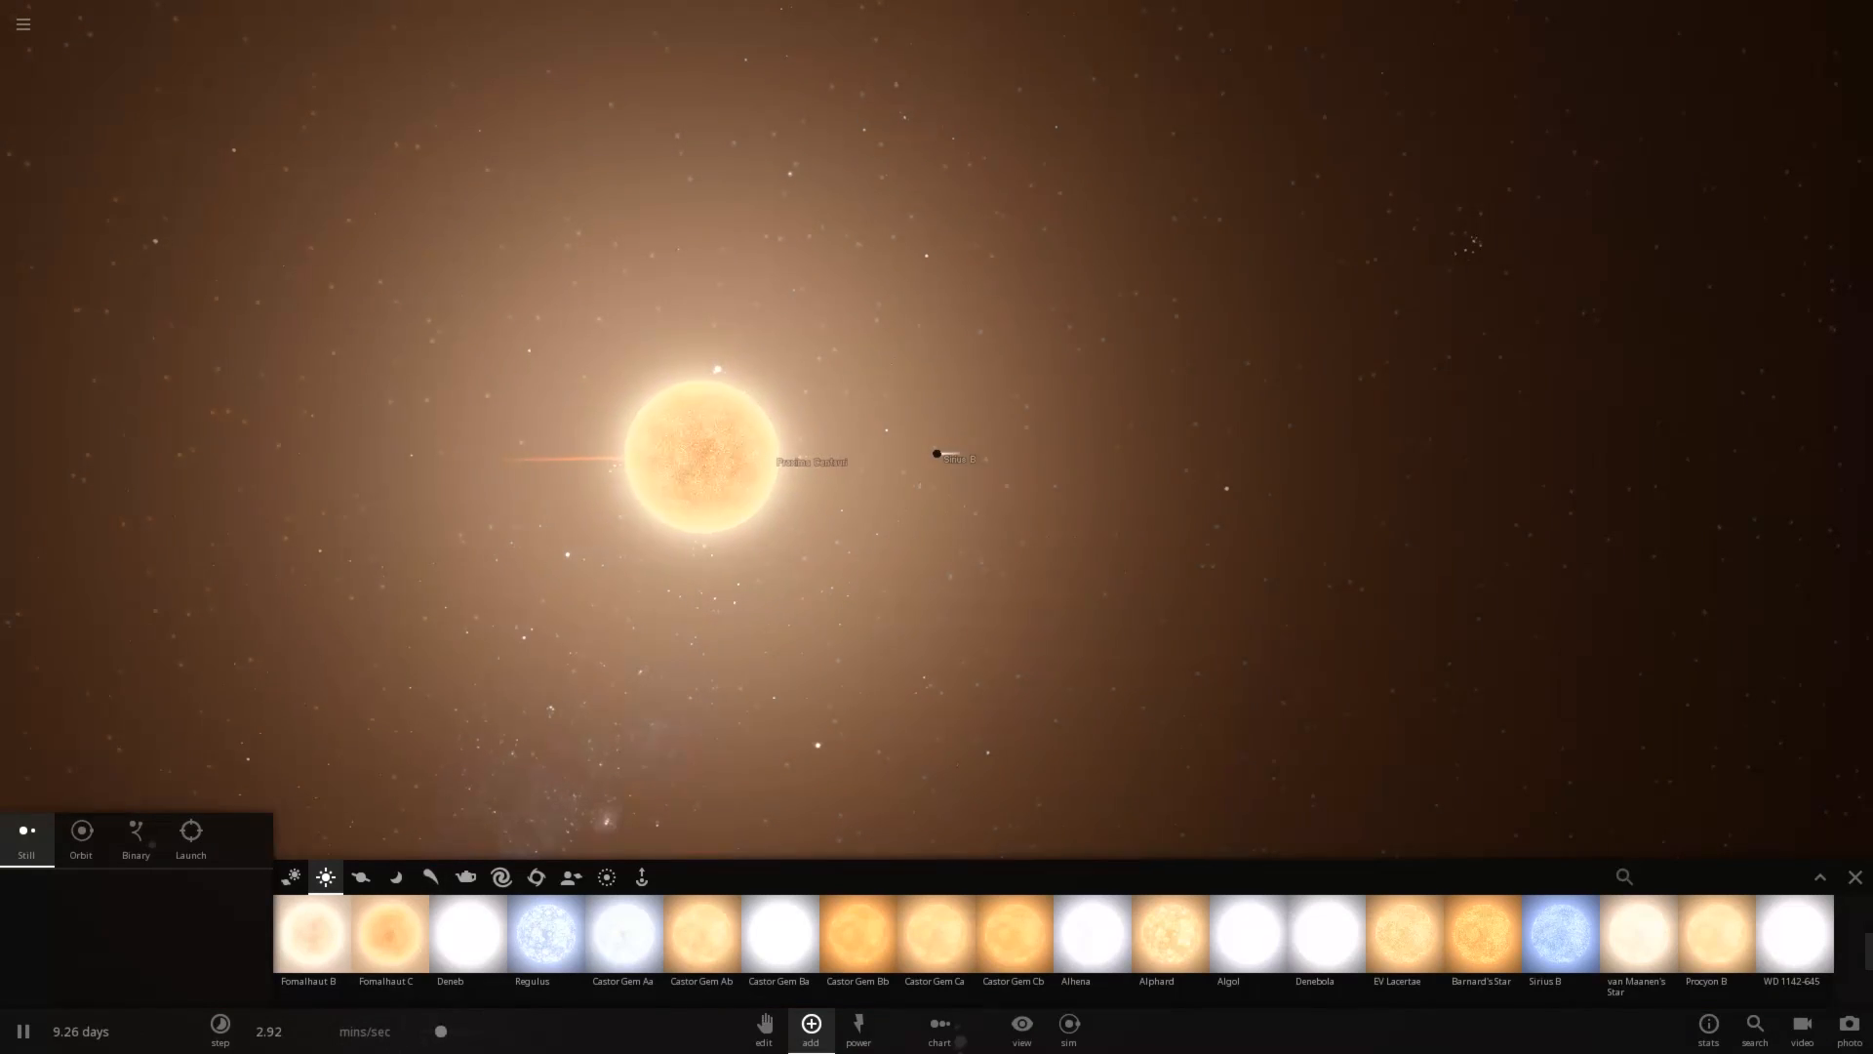
{"action": "left_click", "coordinate": [220, 1029]}
{"action": "left_click", "coordinate": [220, 1028]}
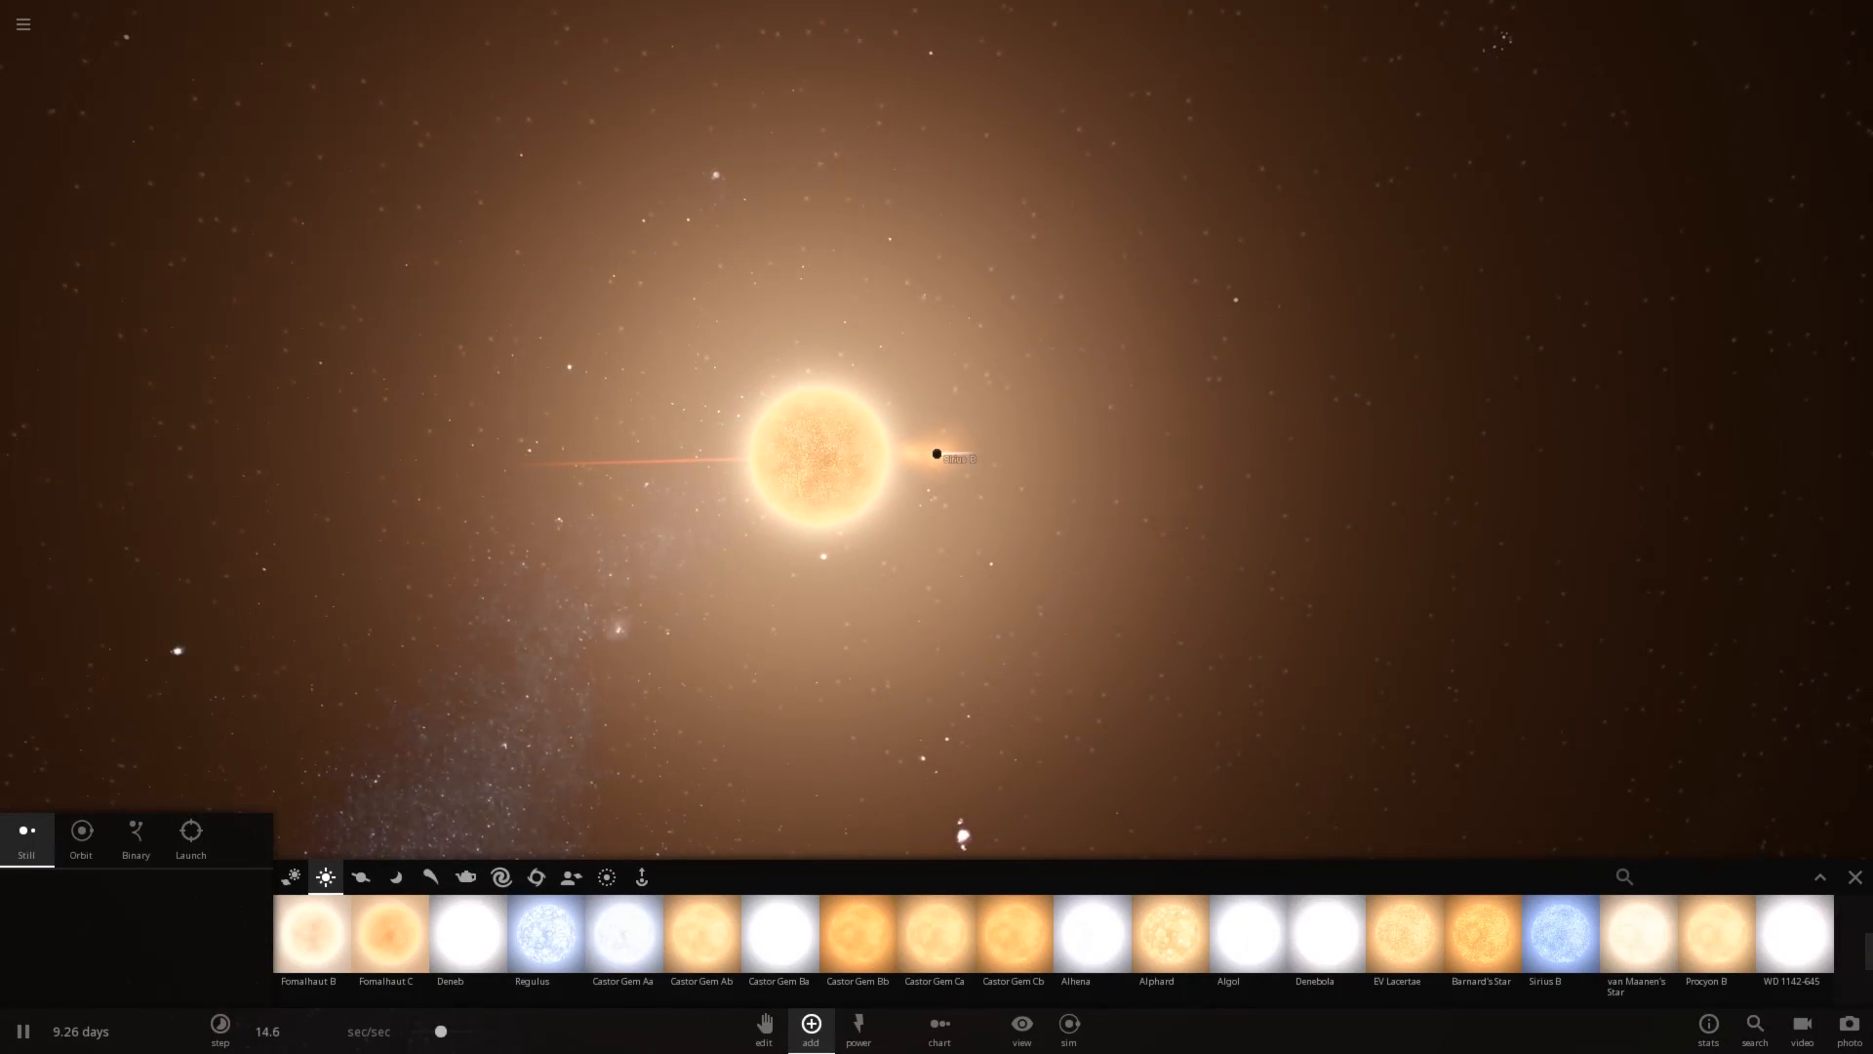
{"action": "left_click", "coordinate": [937, 454]}
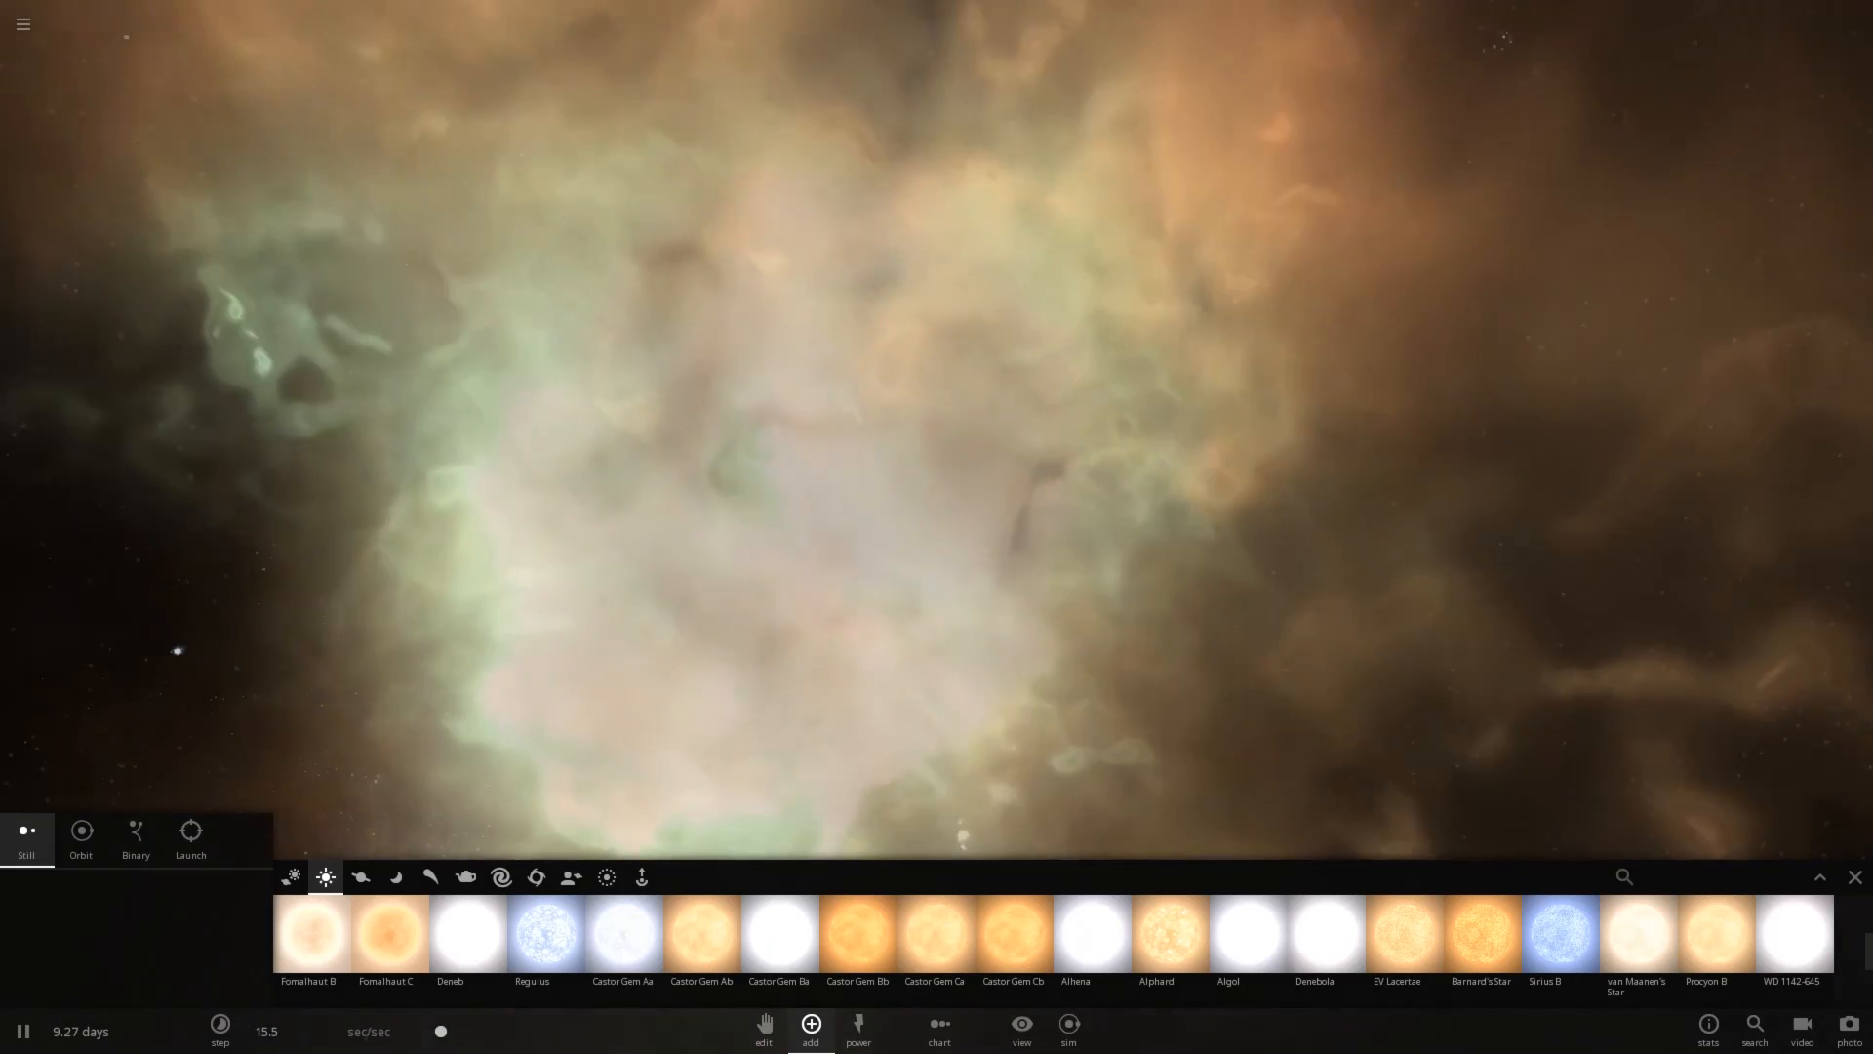
{"action": "scroll", "coordinate": [898, 670], "scroll_direction": "down", "scroll_amount": 5}
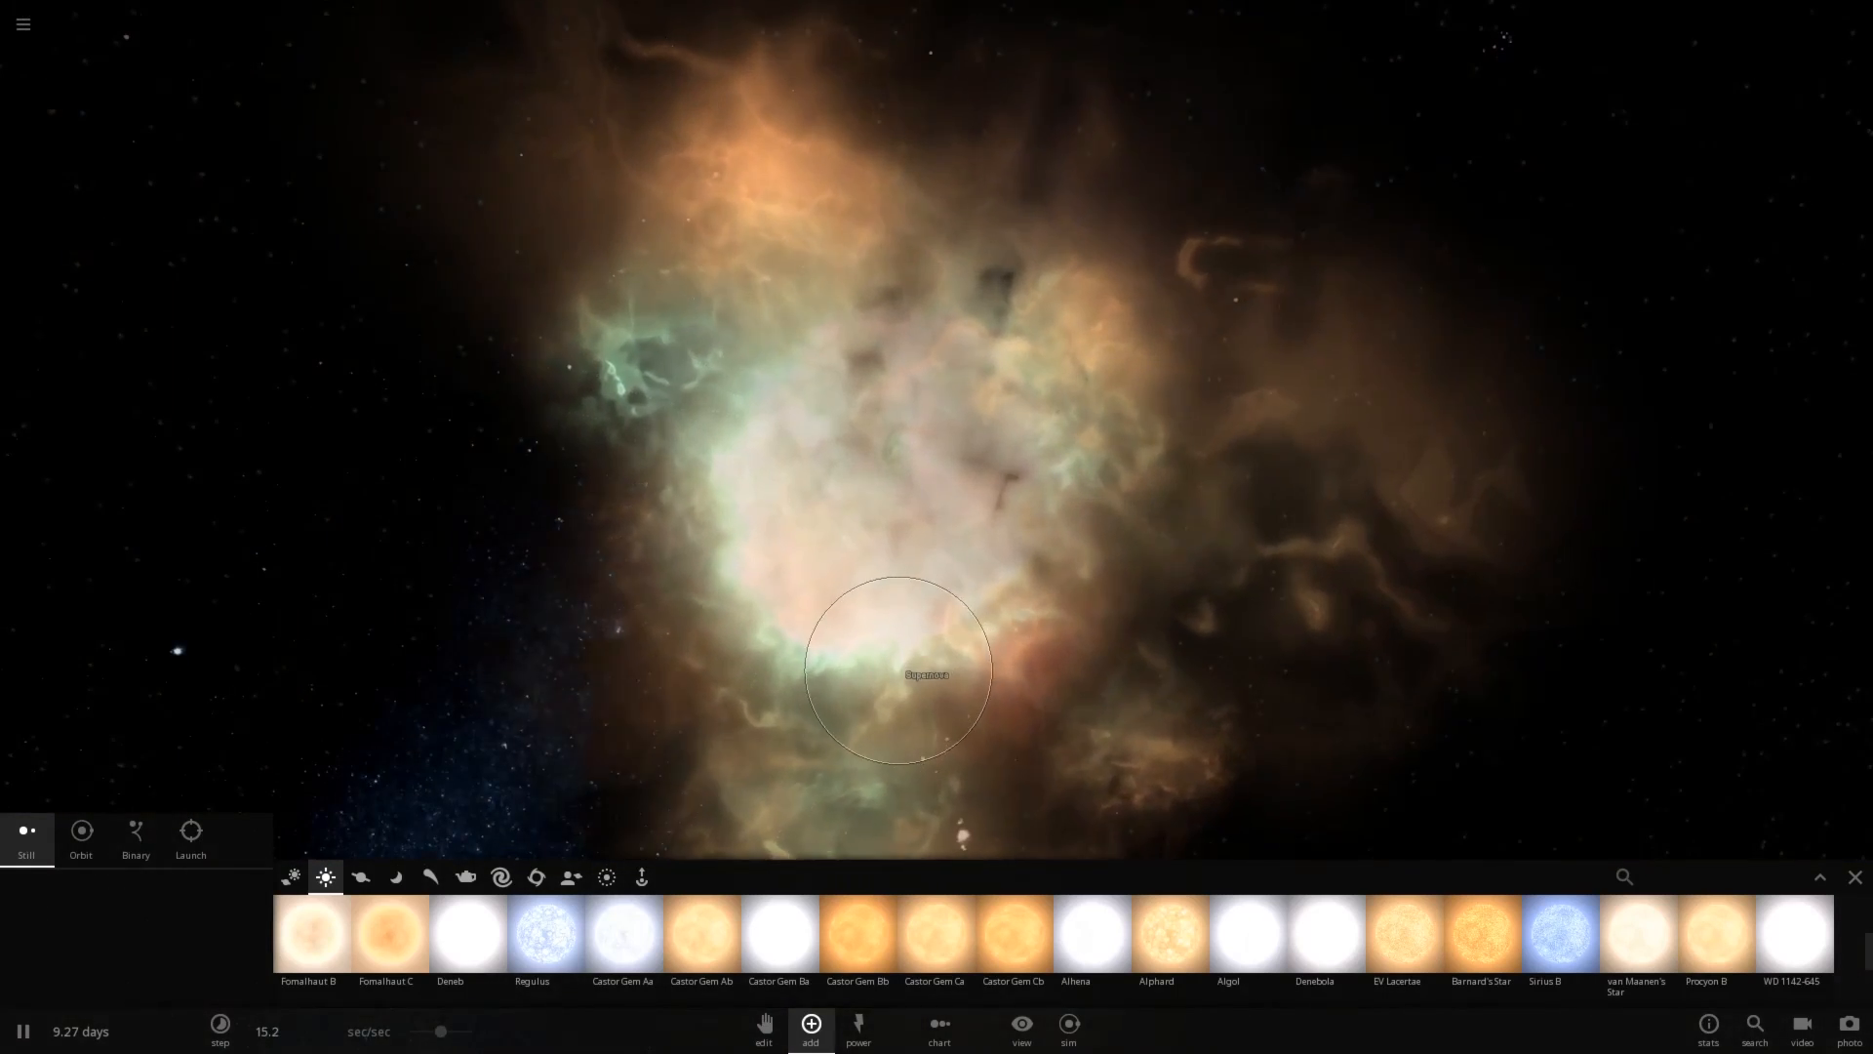
{"action": "scroll", "coordinate": [898, 670], "scroll_direction": "down", "scroll_amount": 4}
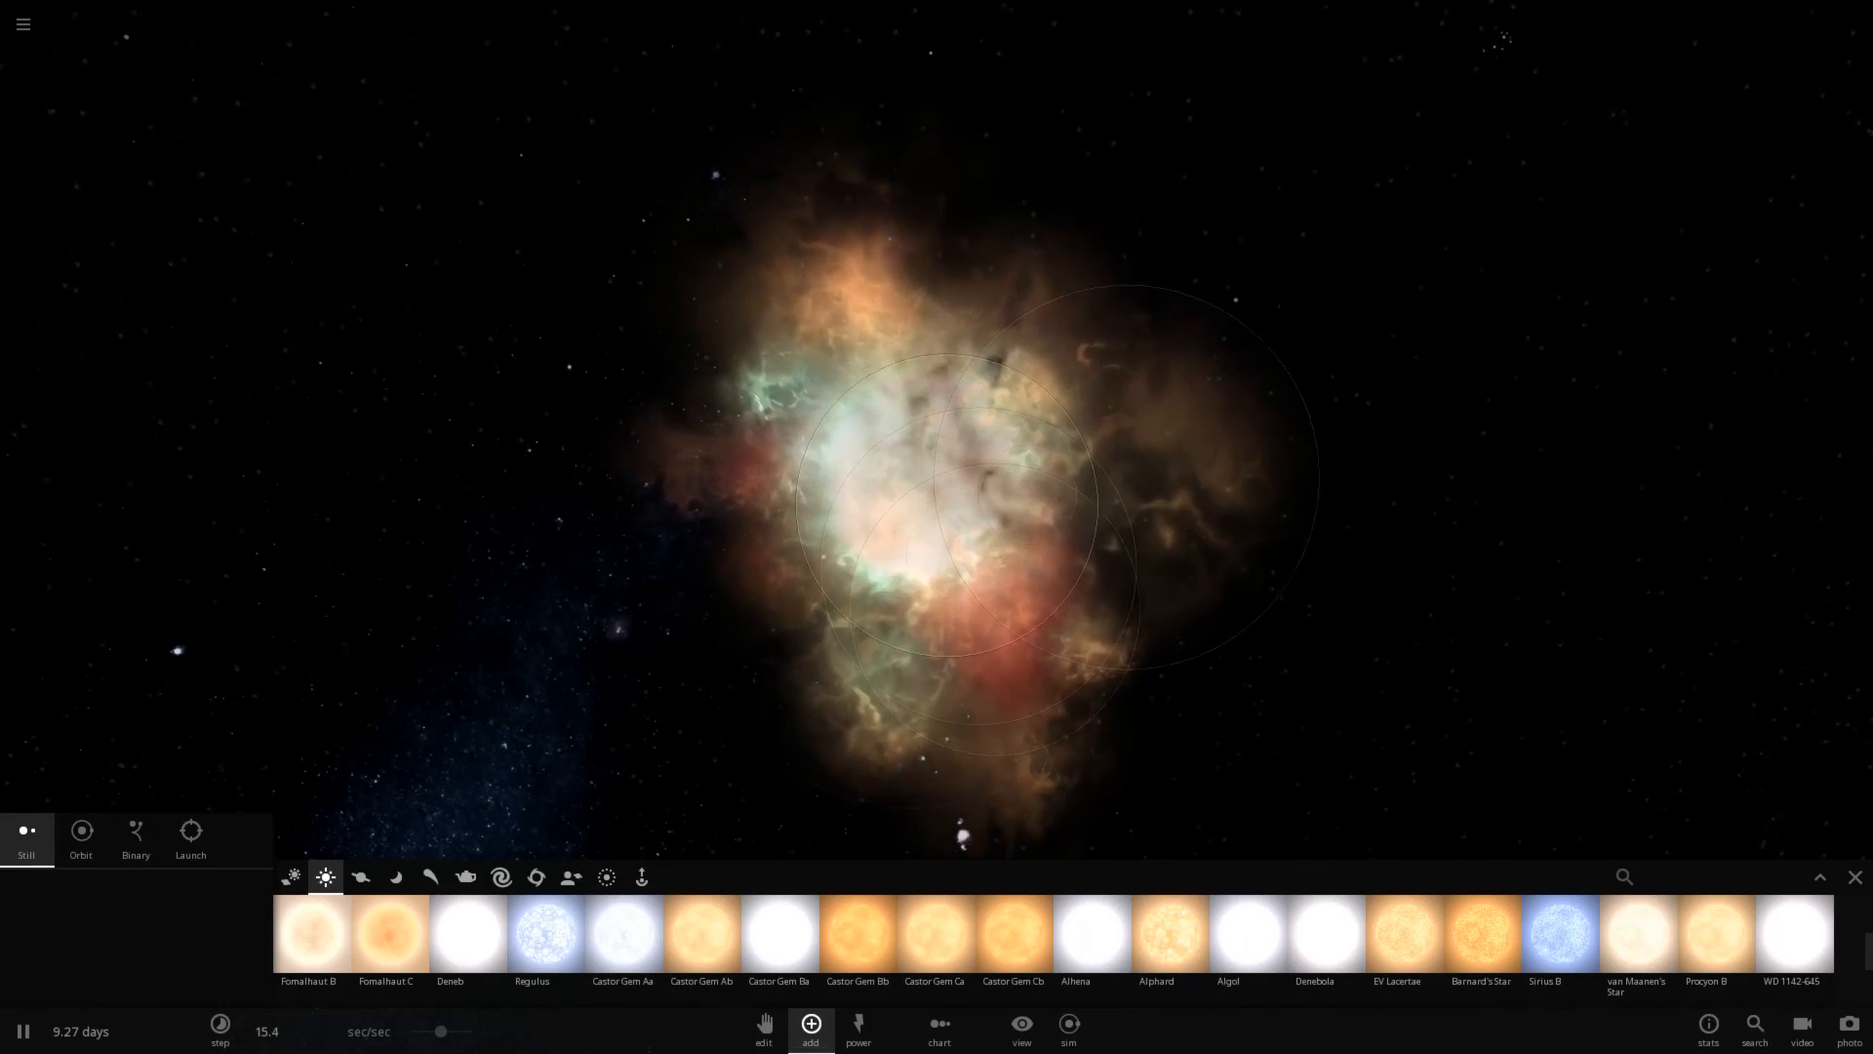
{"action": "scroll", "coordinate": [962, 836], "scroll_direction": "down", "scroll_amount": 5}
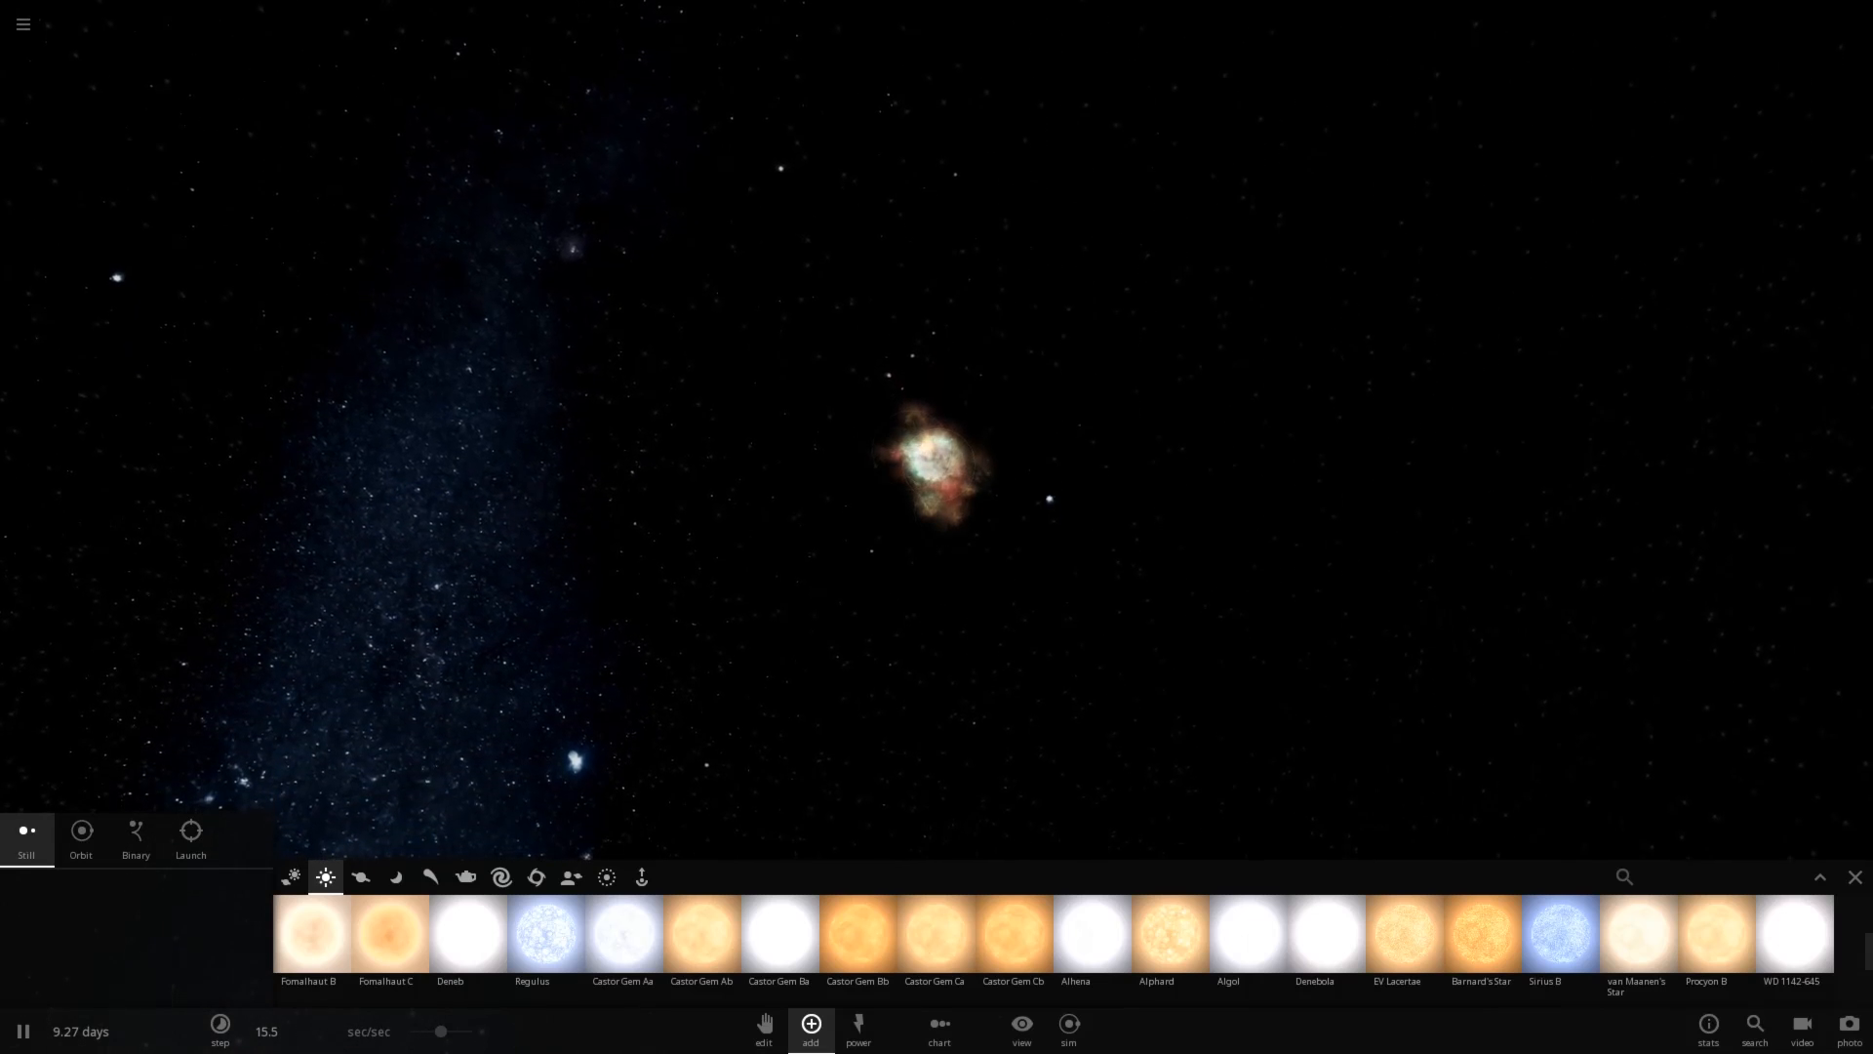
Box-select the supernova debris fragments and delete them
{"action": "left_click_drag", "start_coordinate": [723, 355], "coordinate": [1095, 599]}
{"action": "key", "text": "Delete"}
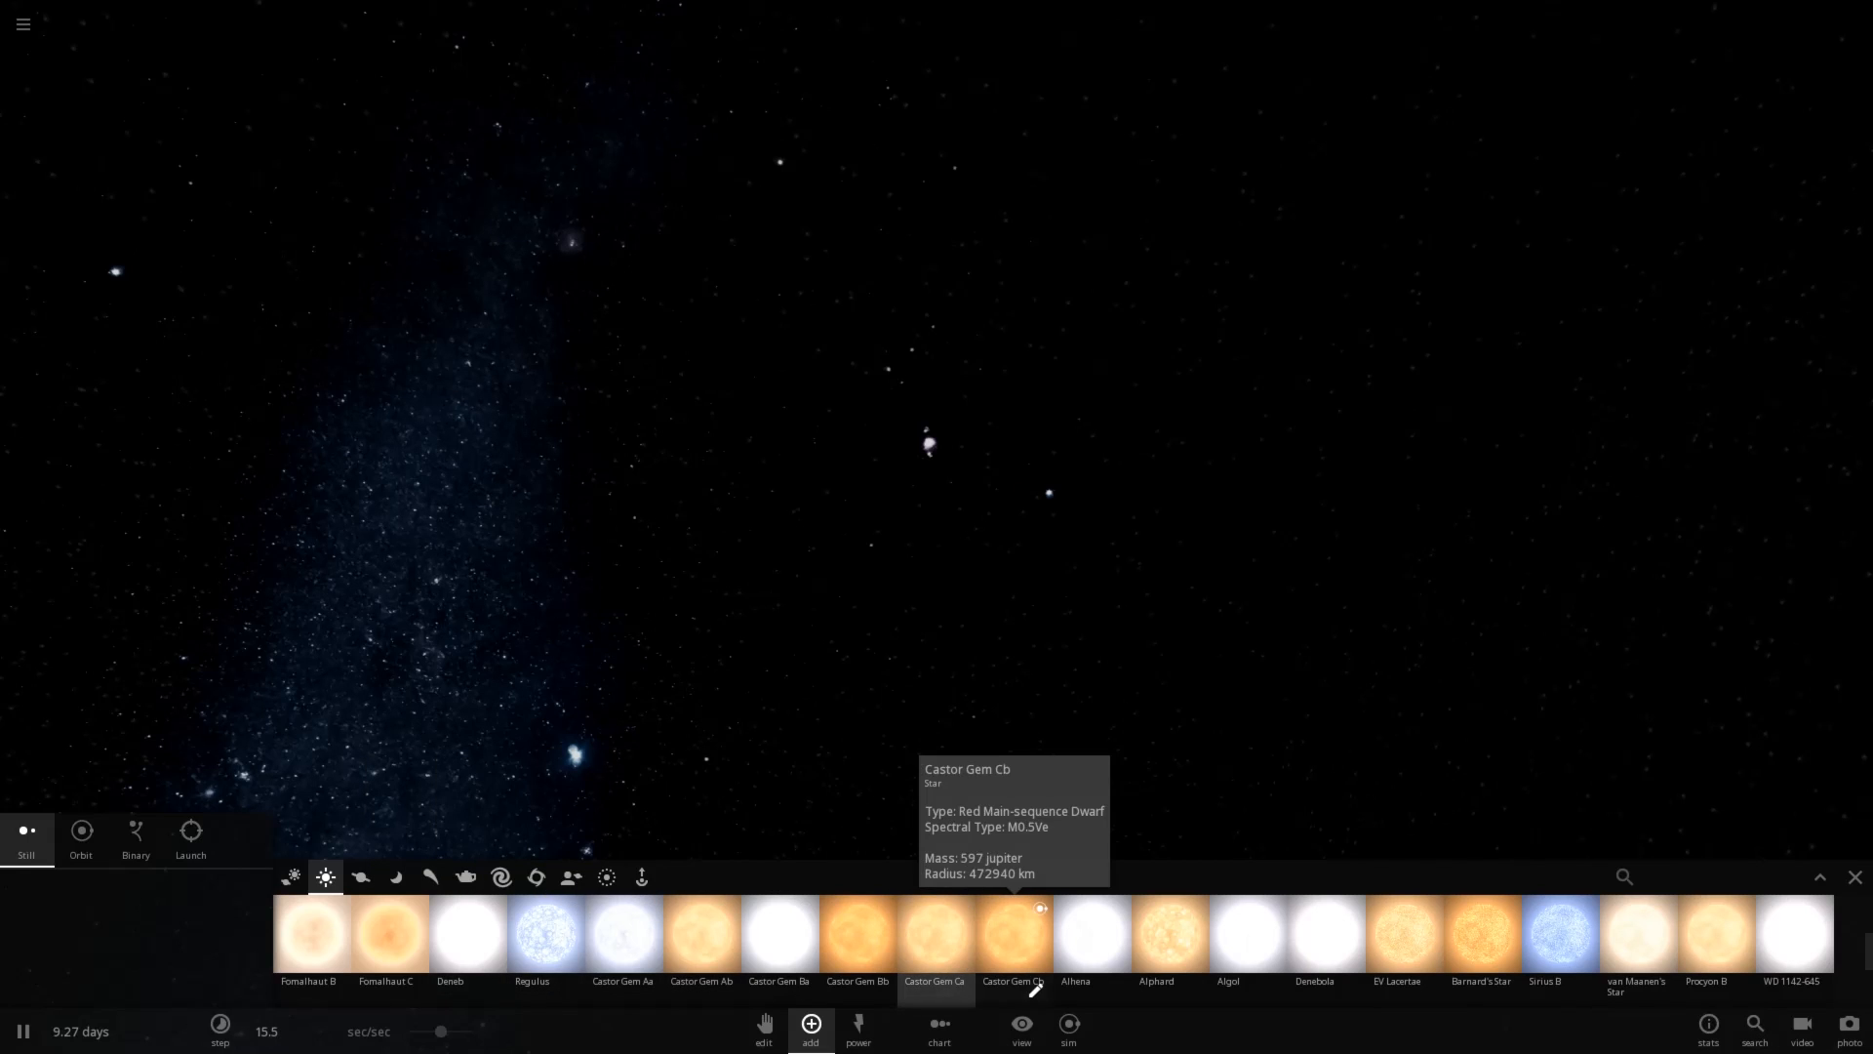
{"action": "scroll", "coordinate": [688, 923], "scroll_direction": "up", "scroll_amount": 5}
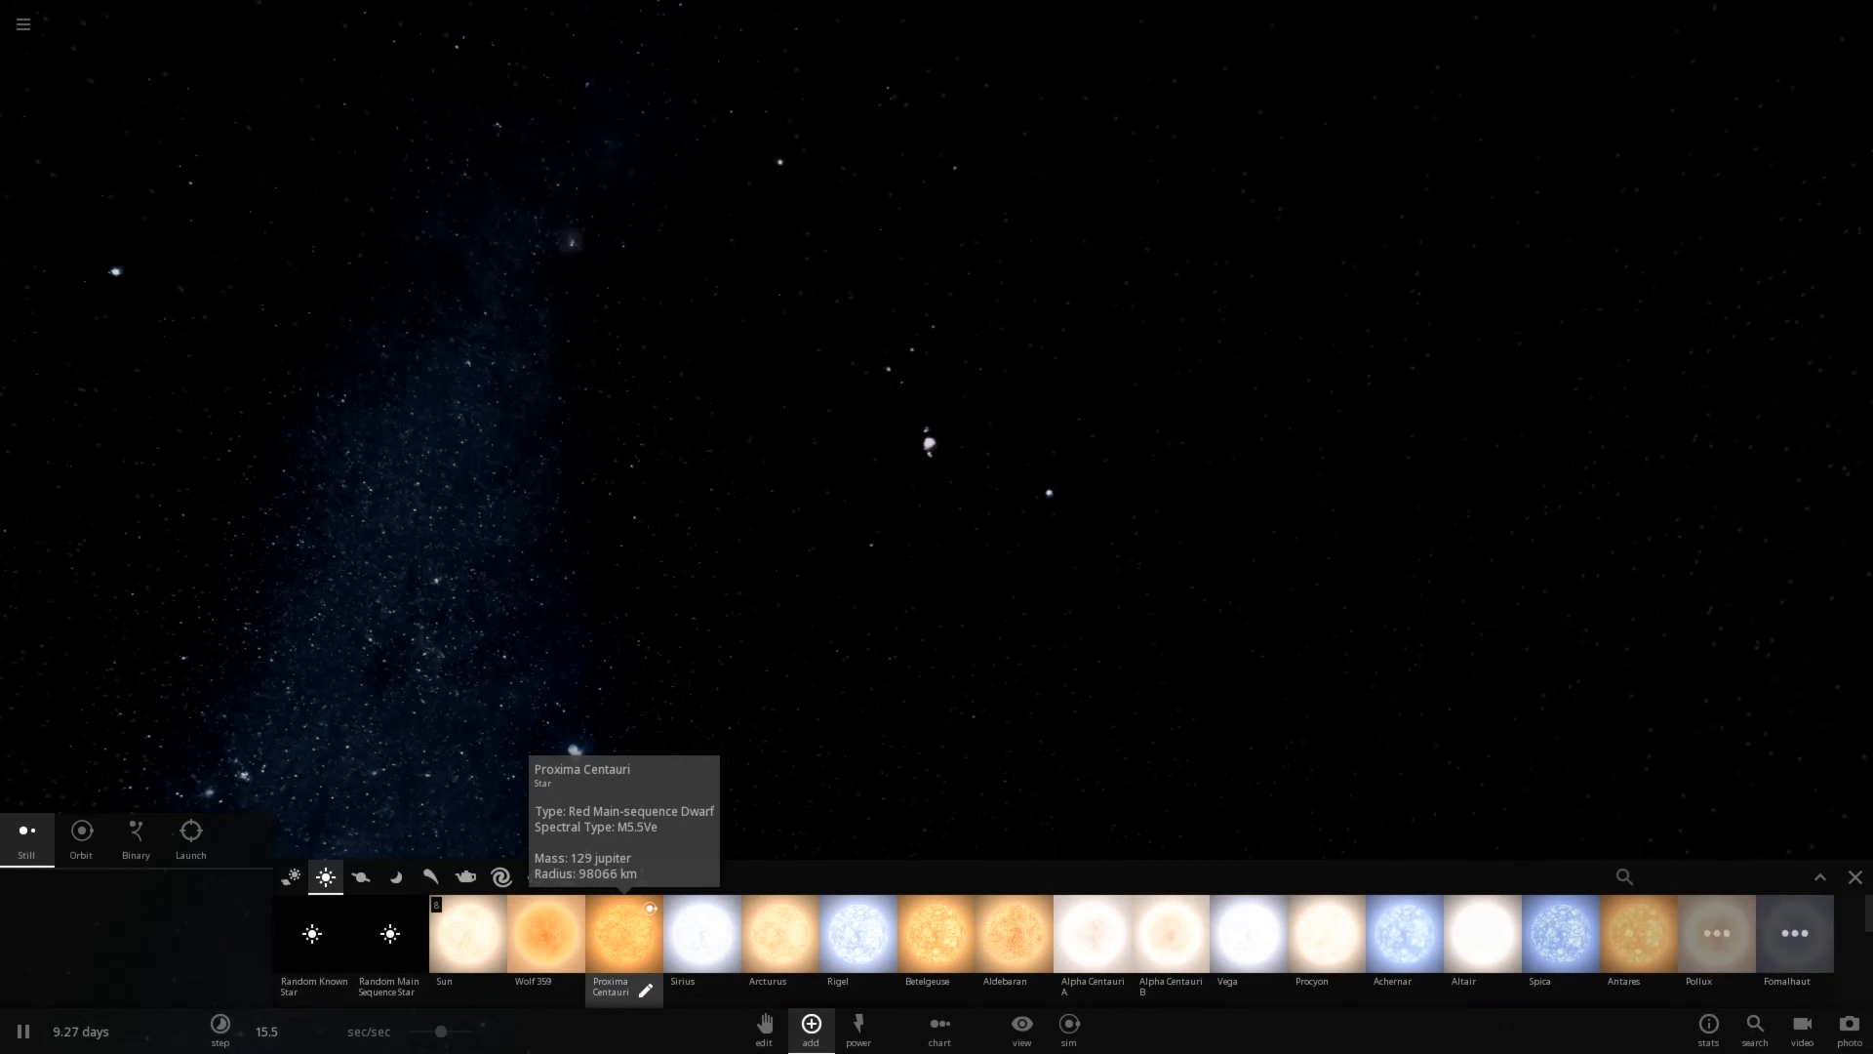
Place a fresh Proxima Centauri, pause, and undo the extra second copy
{"action": "left_click", "coordinate": [628, 937]}
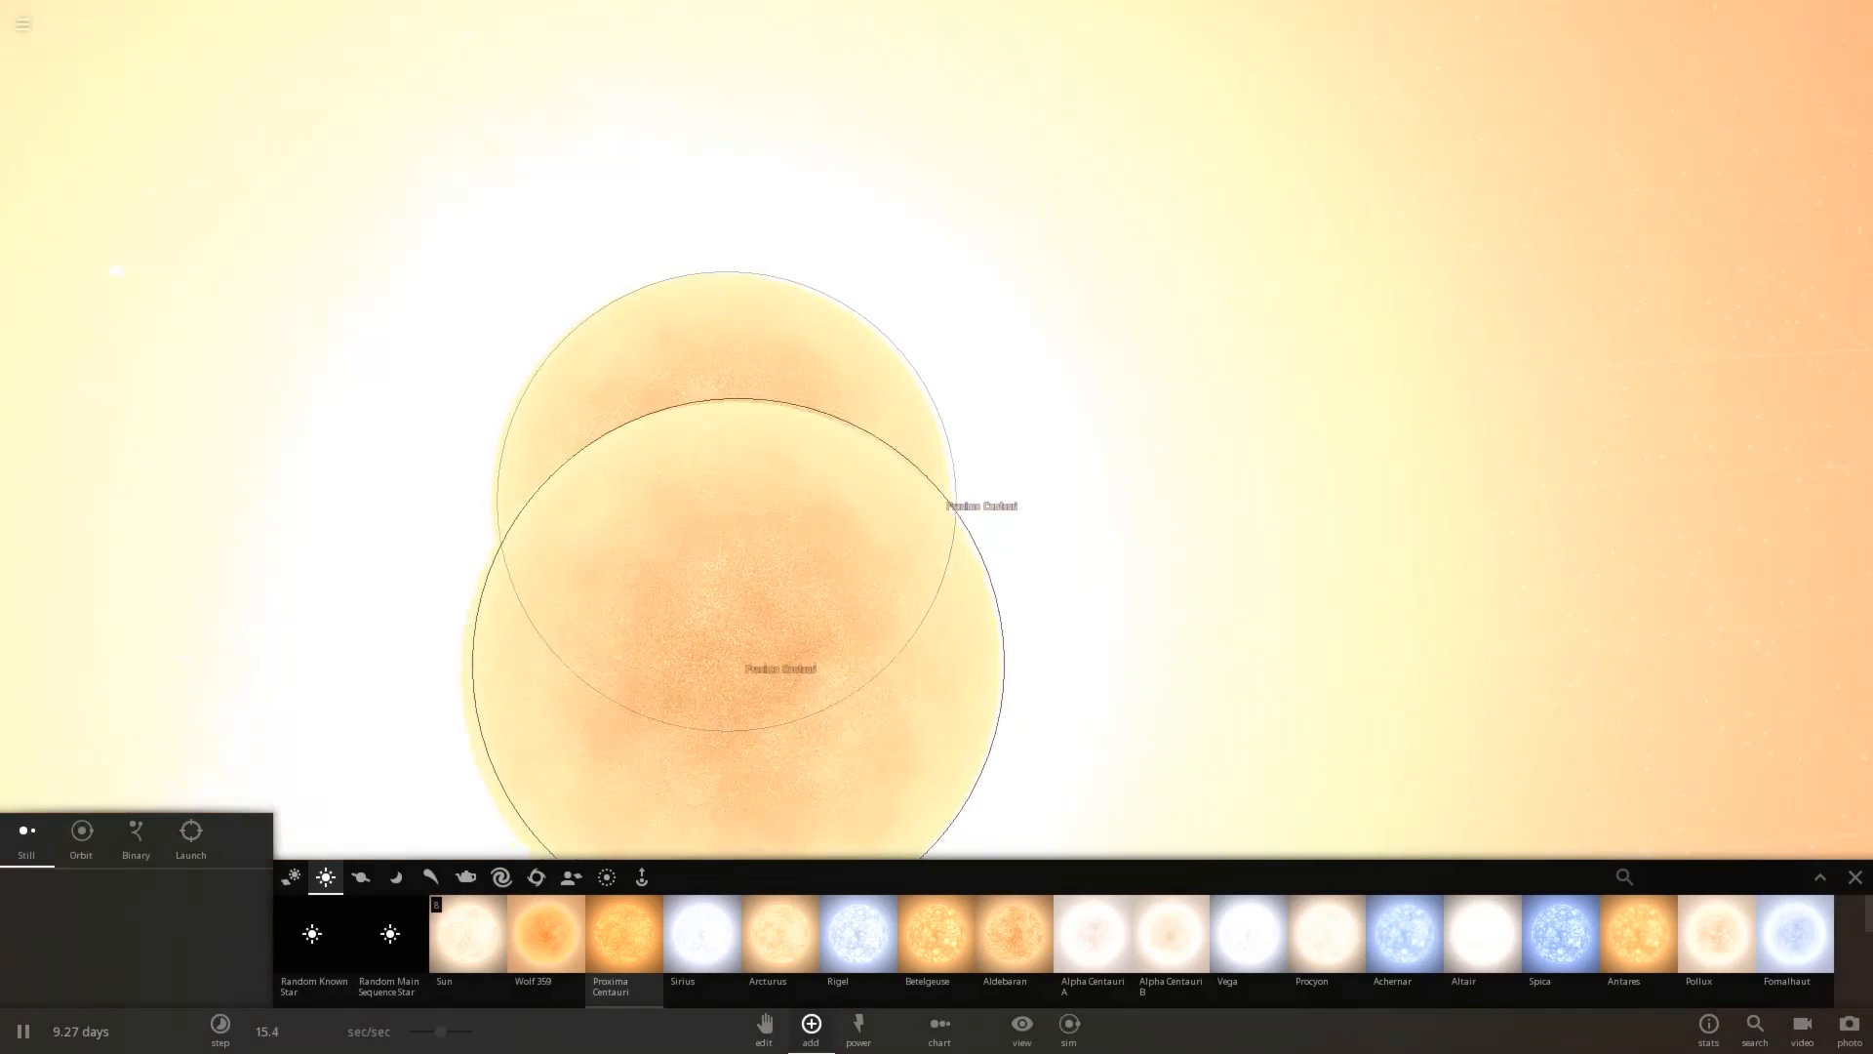
{"action": "key", "text": "space"}
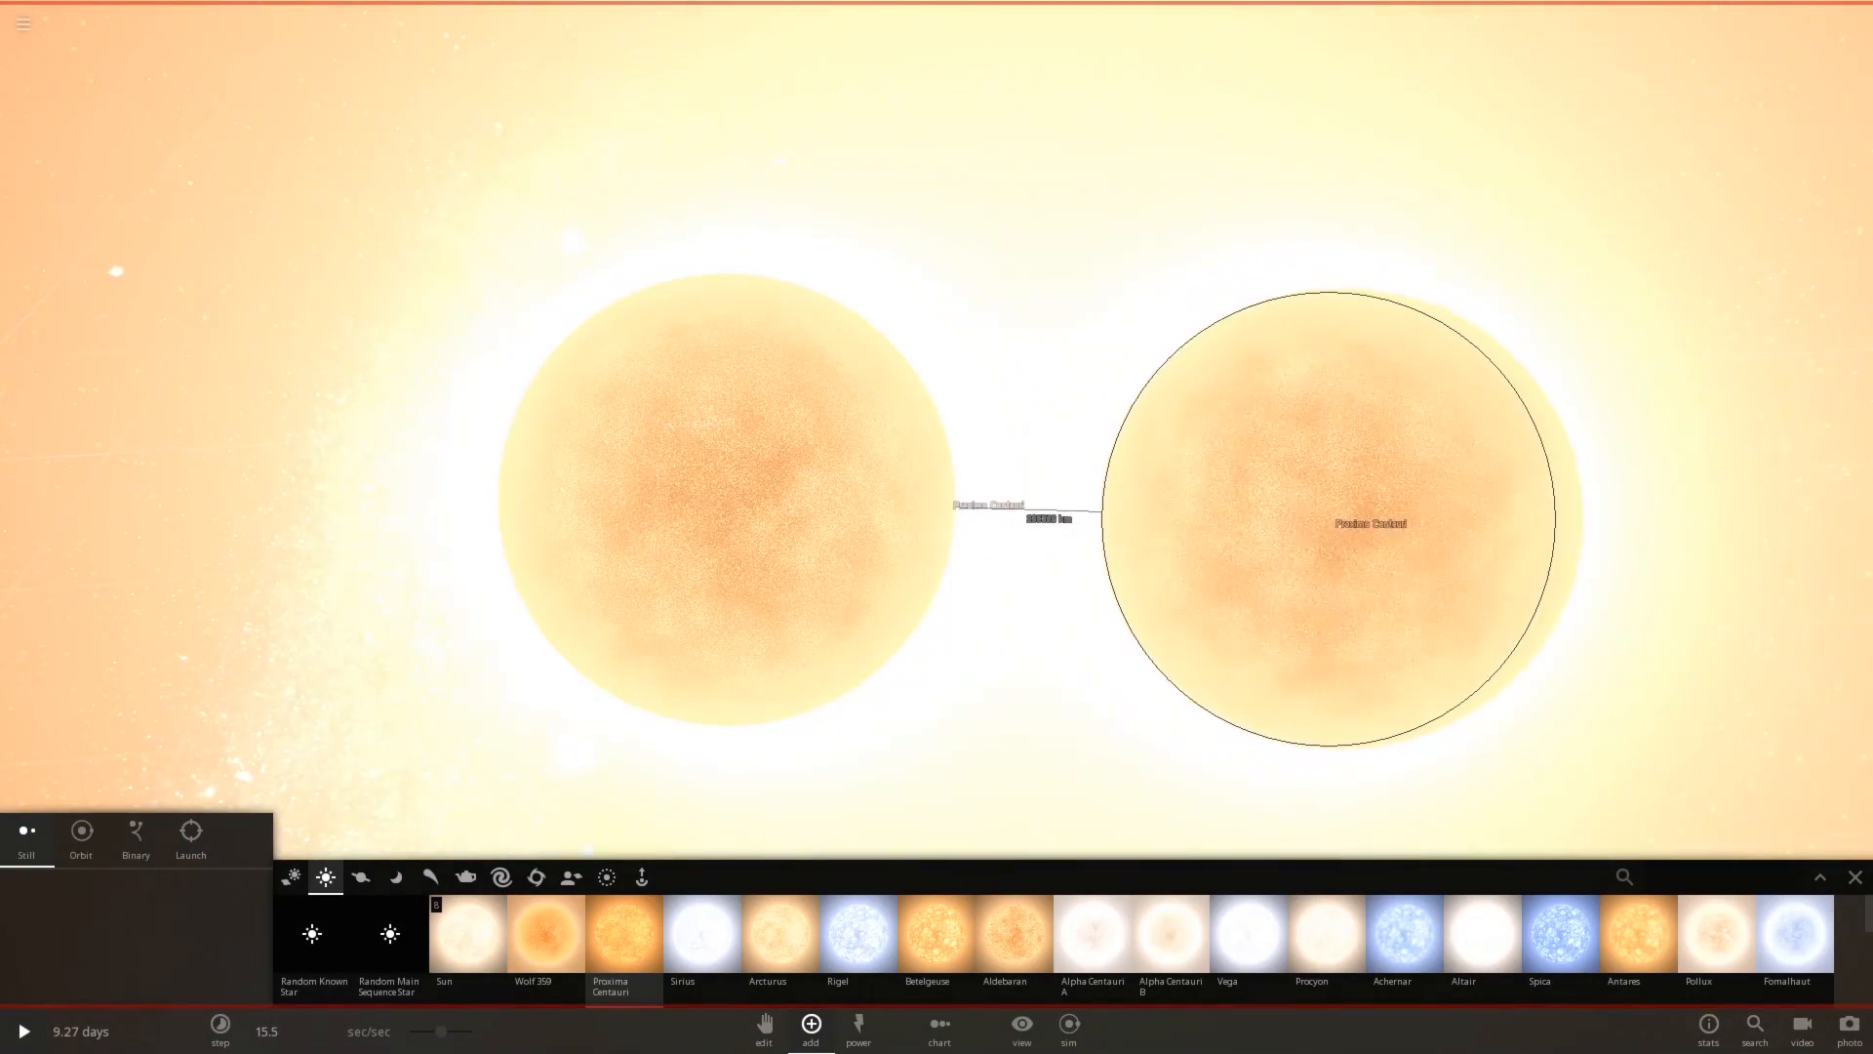
{"action": "left_click", "coordinate": [1324, 480]}
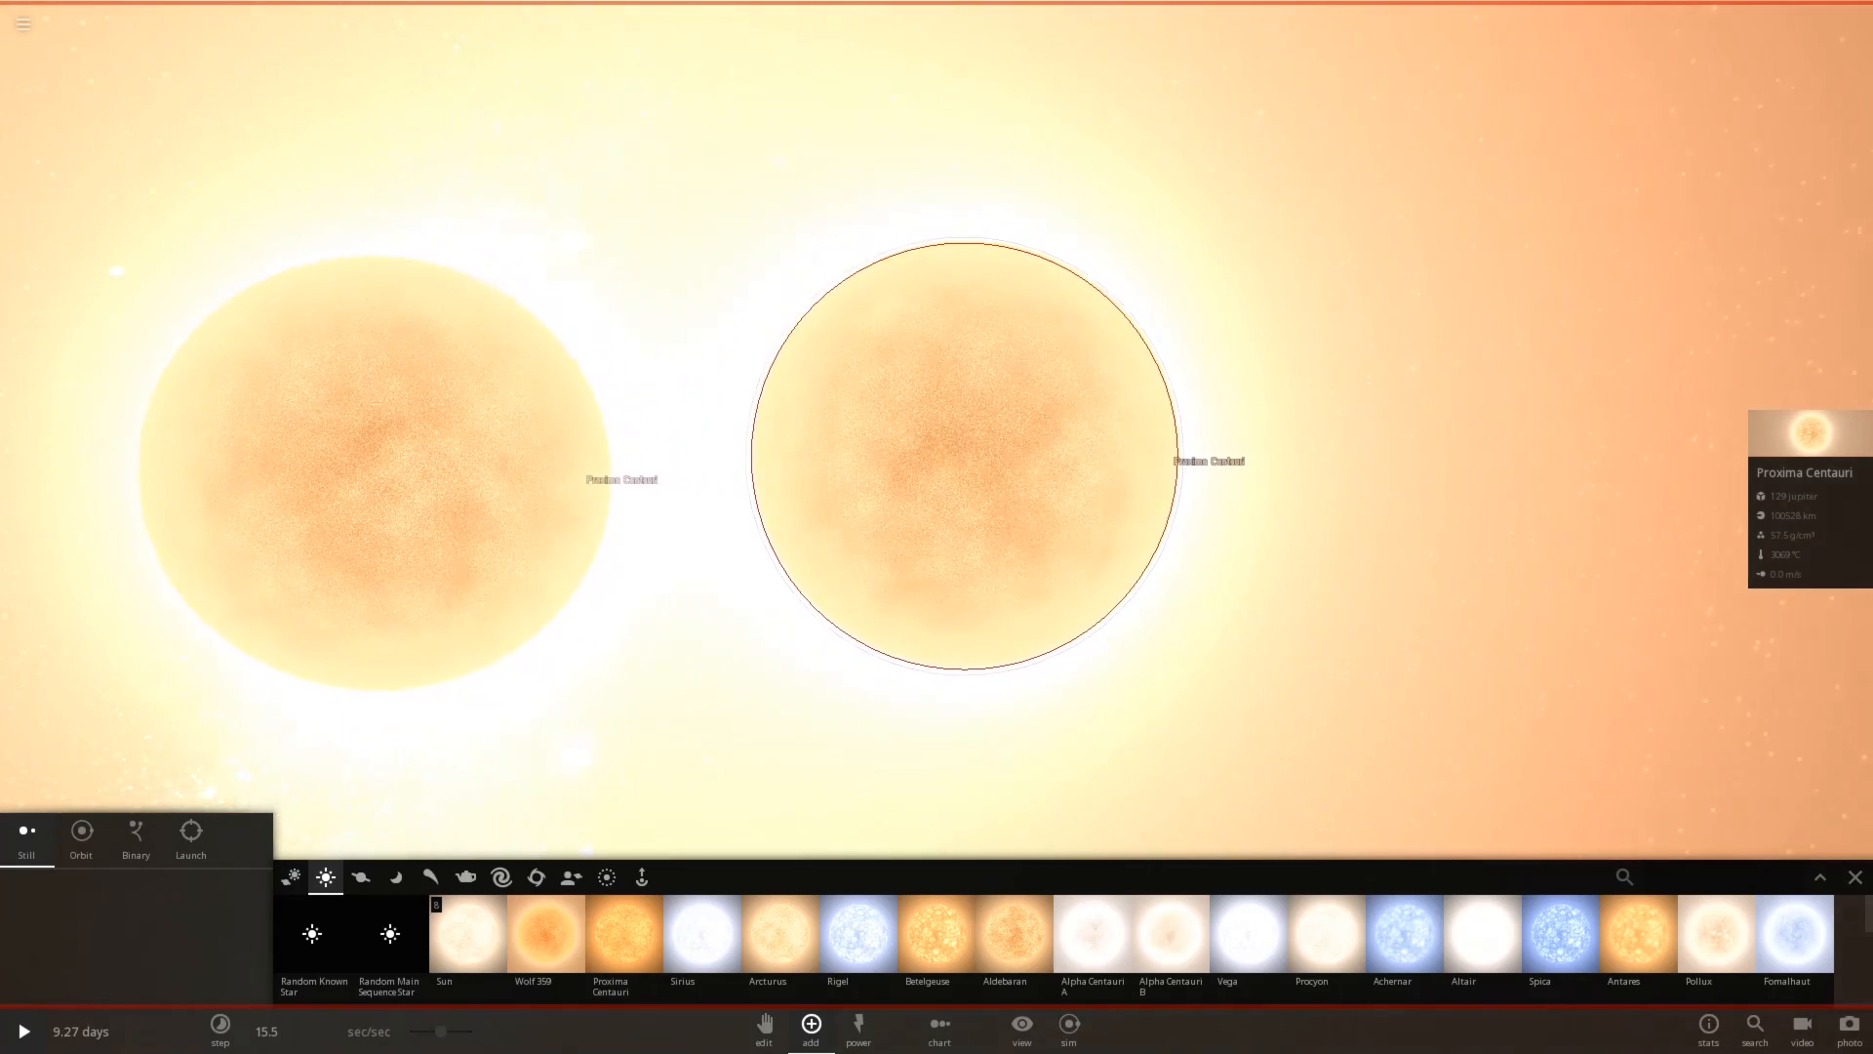
{"action": "key", "text": "ctrl+z"}
{"action": "scroll", "coordinate": [1268, 936], "scroll_direction": "down", "scroll_amount": 5}
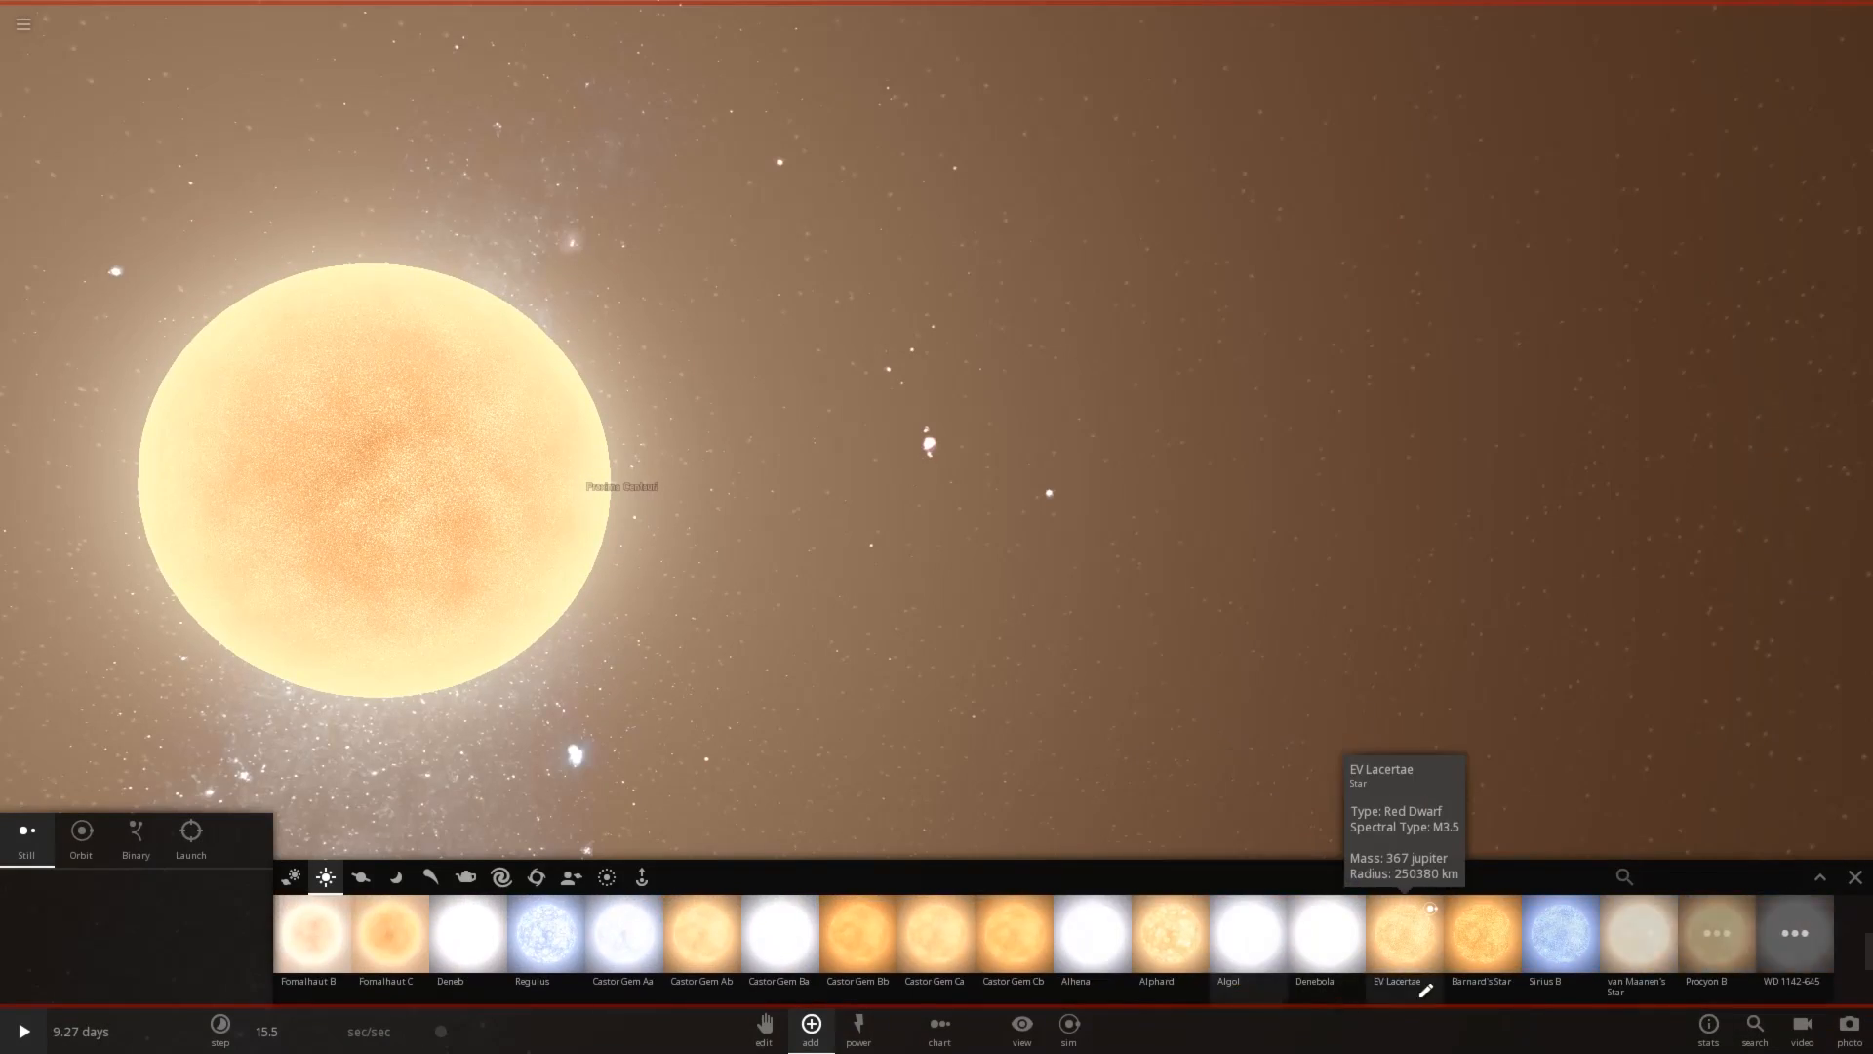
Place Sirius B right of Proxima Centauri and set its surface temperature to 2.70 K
{"action": "left_click", "coordinate": [1560, 937]}
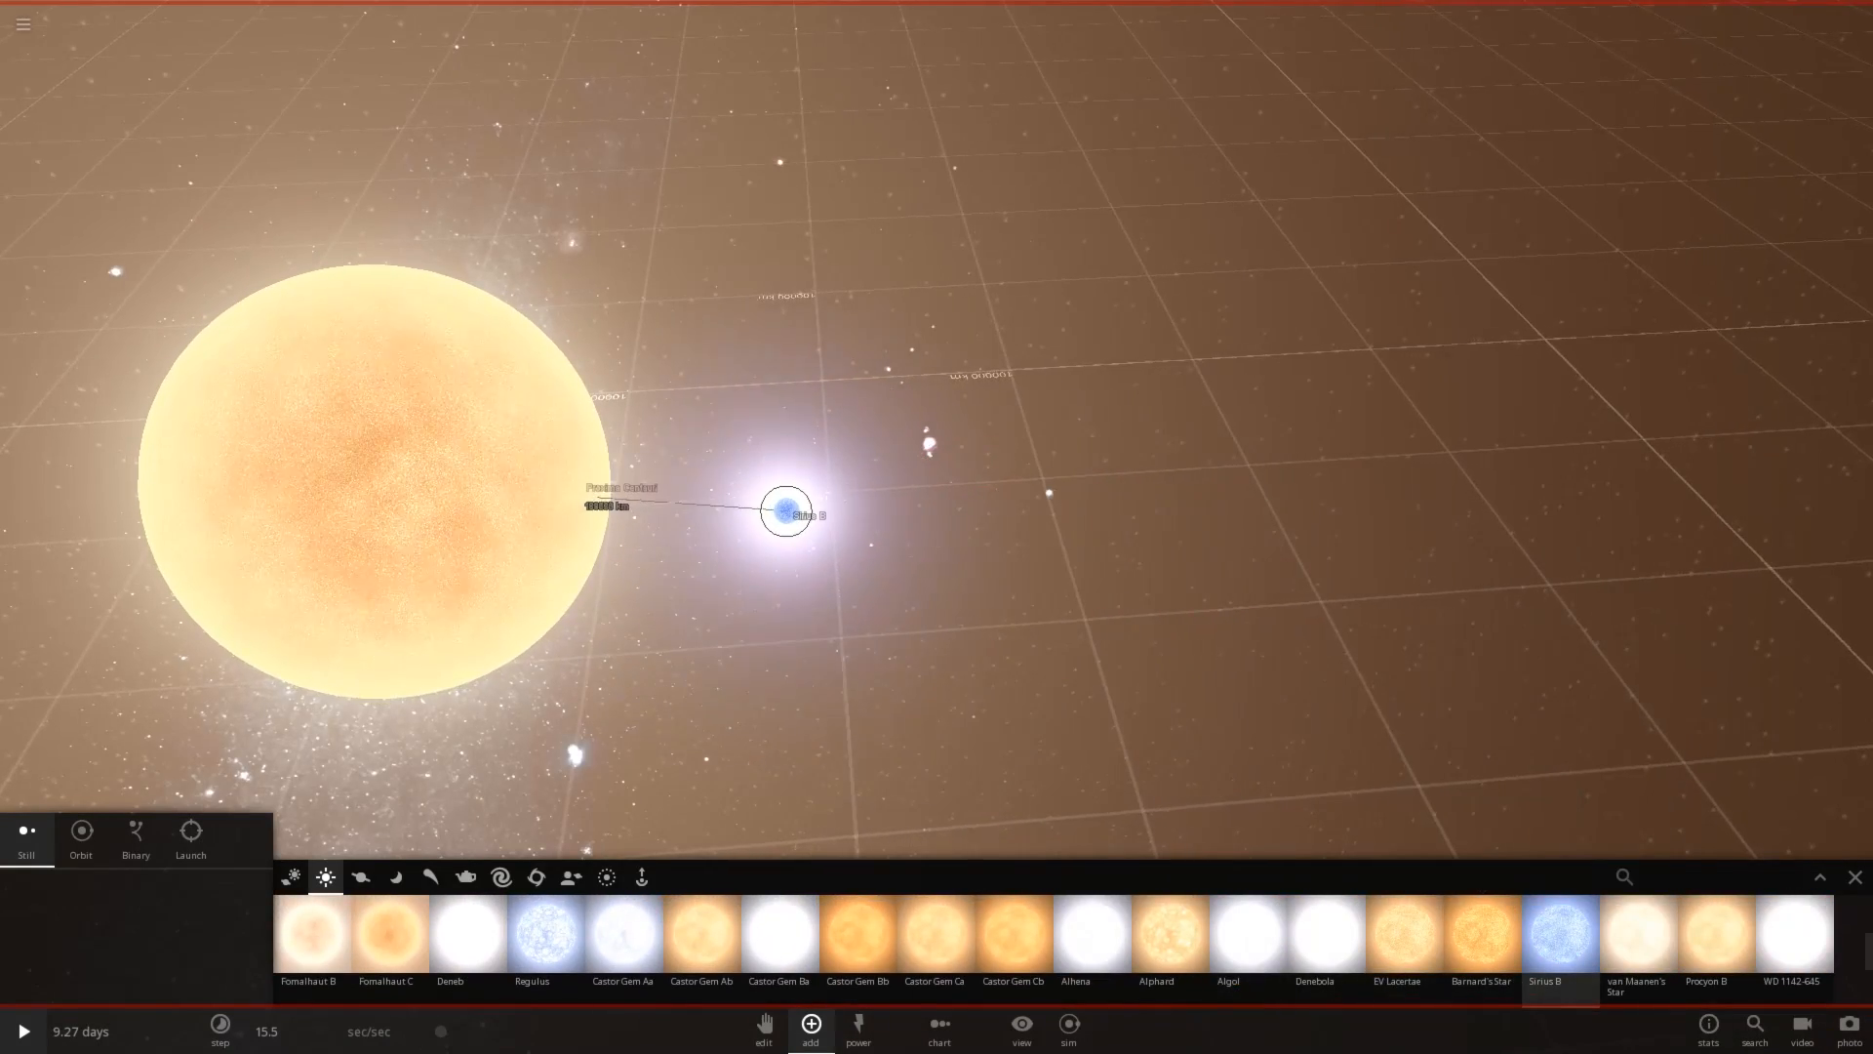
{"action": "left_click", "coordinate": [790, 493]}
{"action": "double_click", "coordinate": [789, 494]}
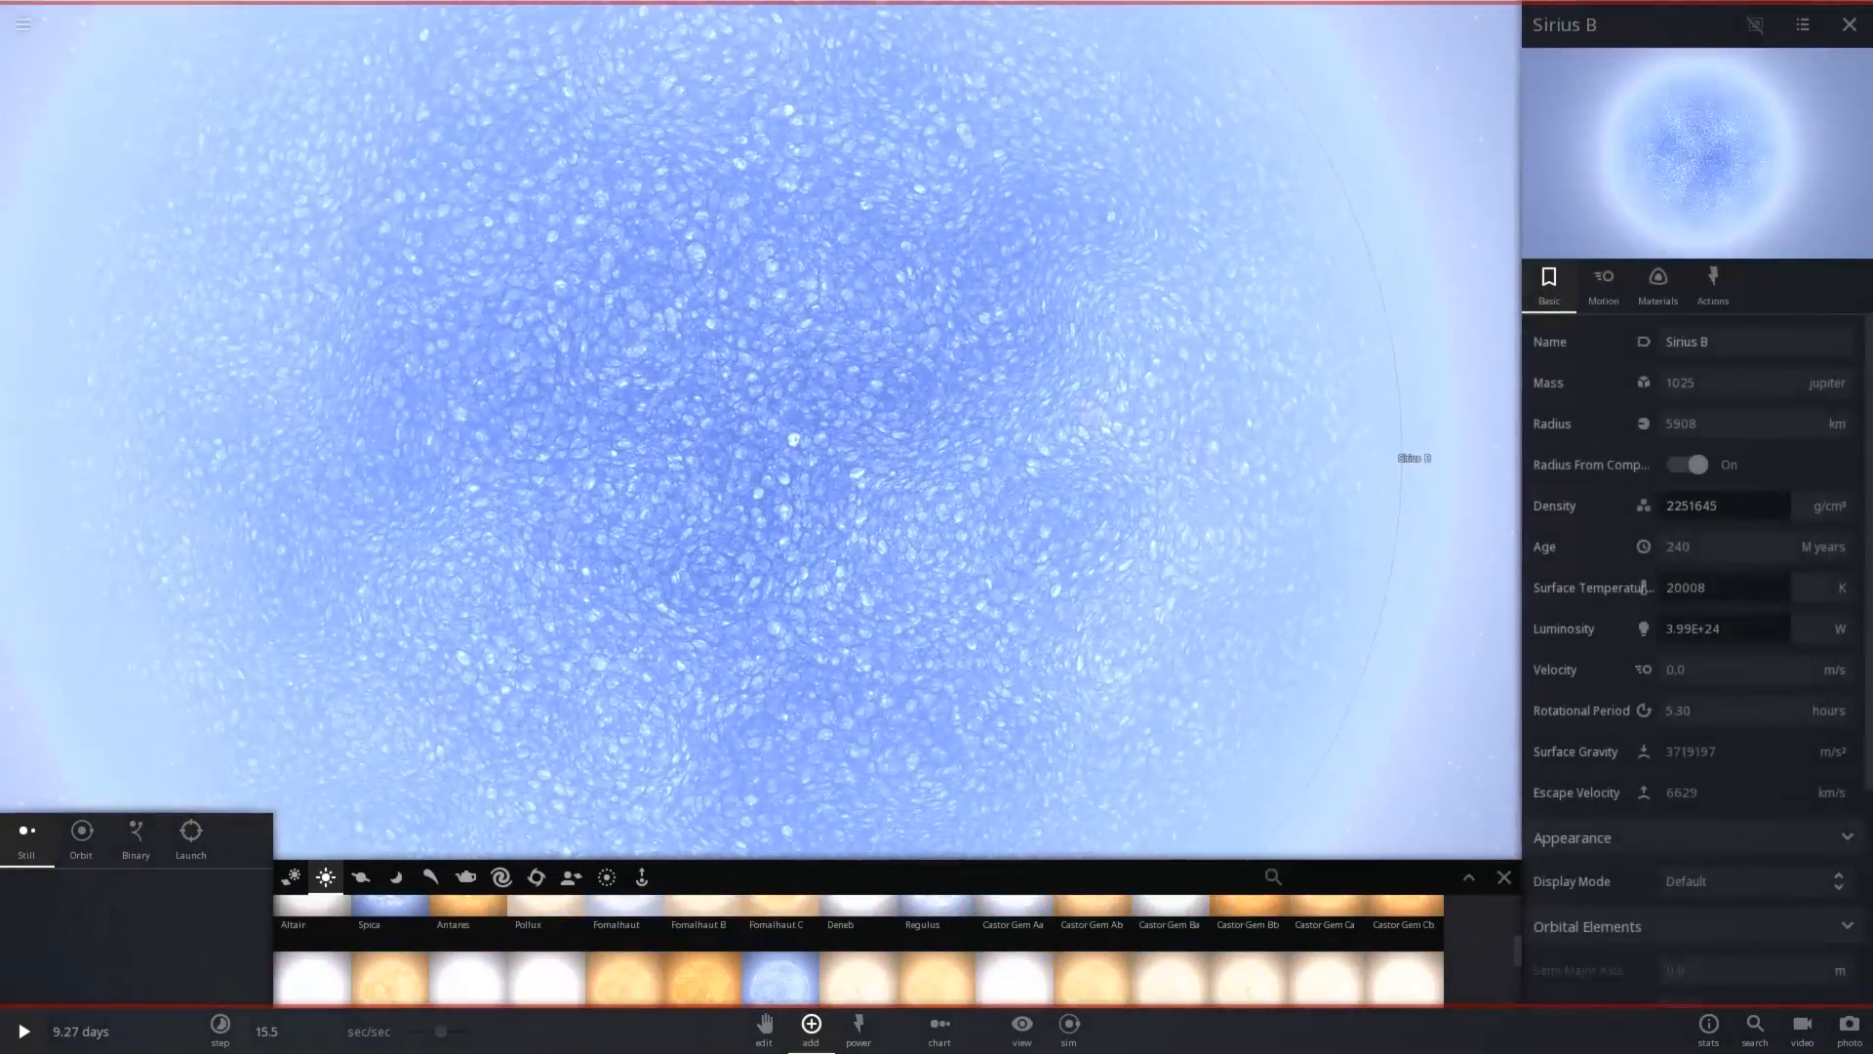
{"action": "type", "text": "2.7"}
{"action": "key", "text": "Return"}
{"action": "scroll", "coordinate": [1408, 457], "scroll_direction": "down", "scroll_amount": 10}
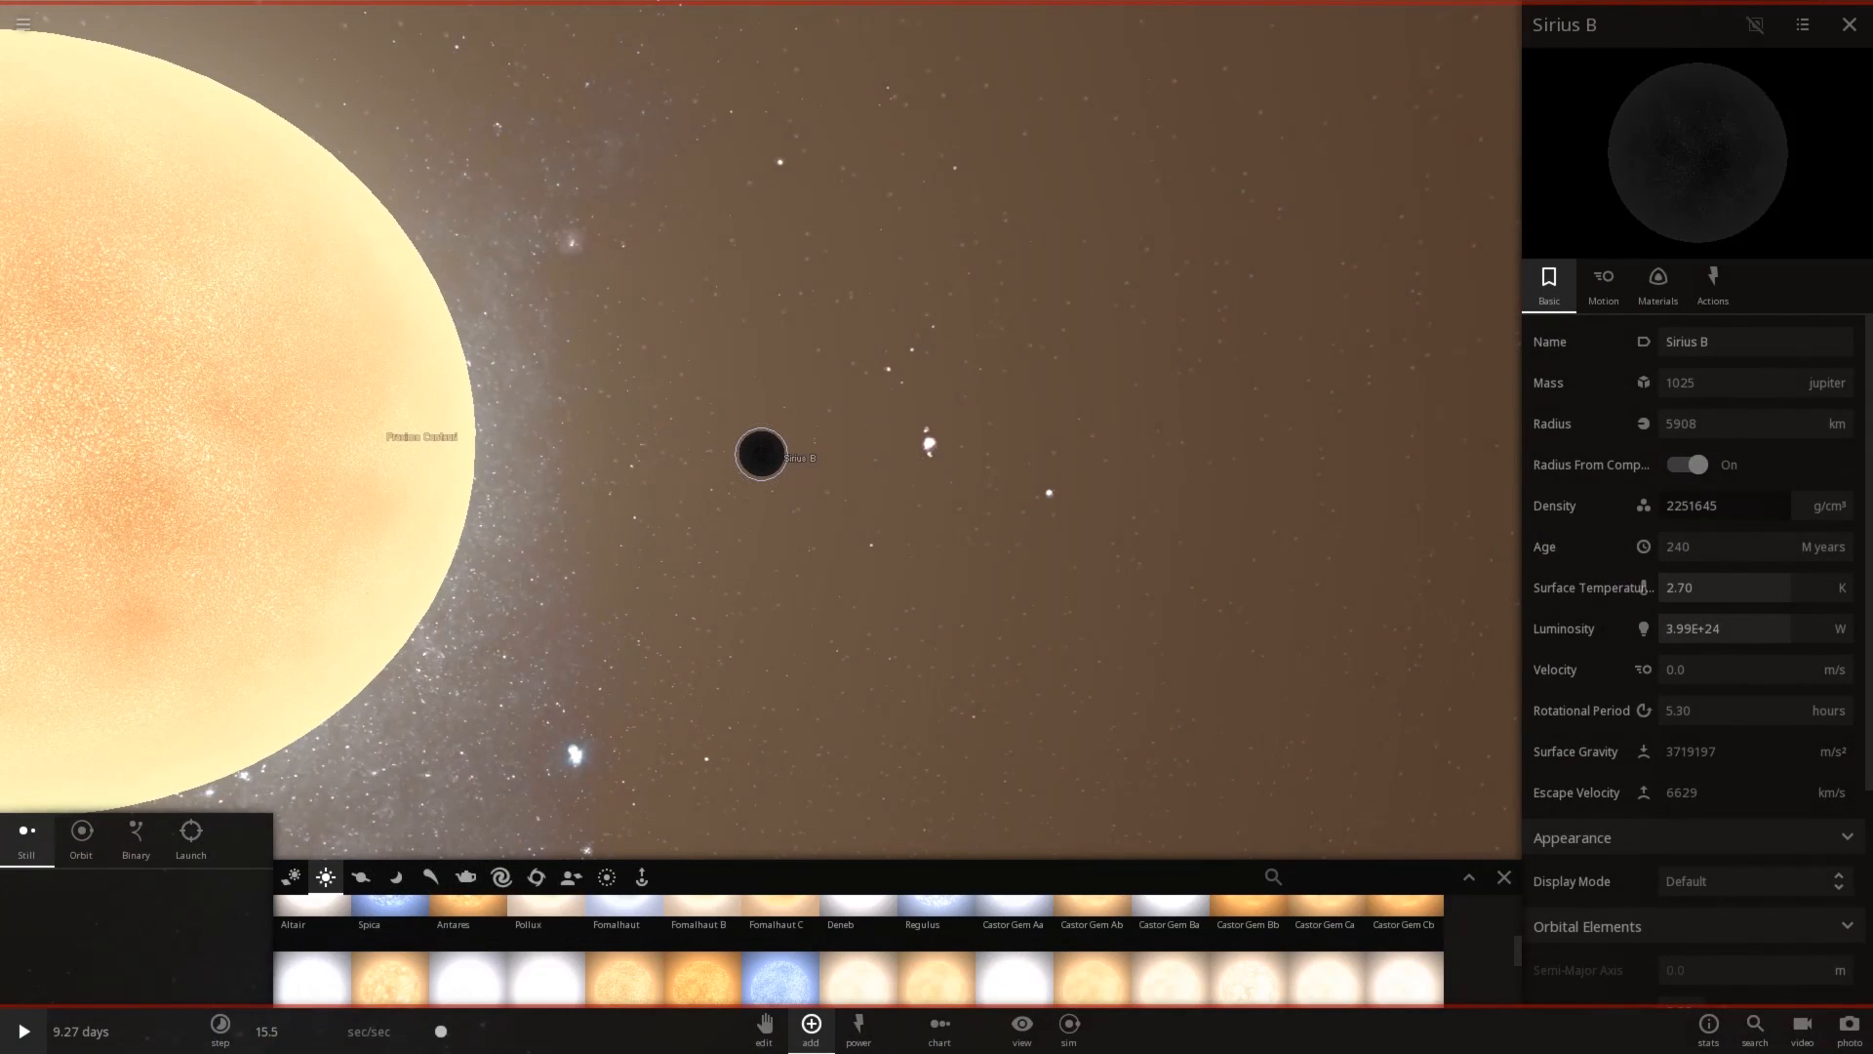
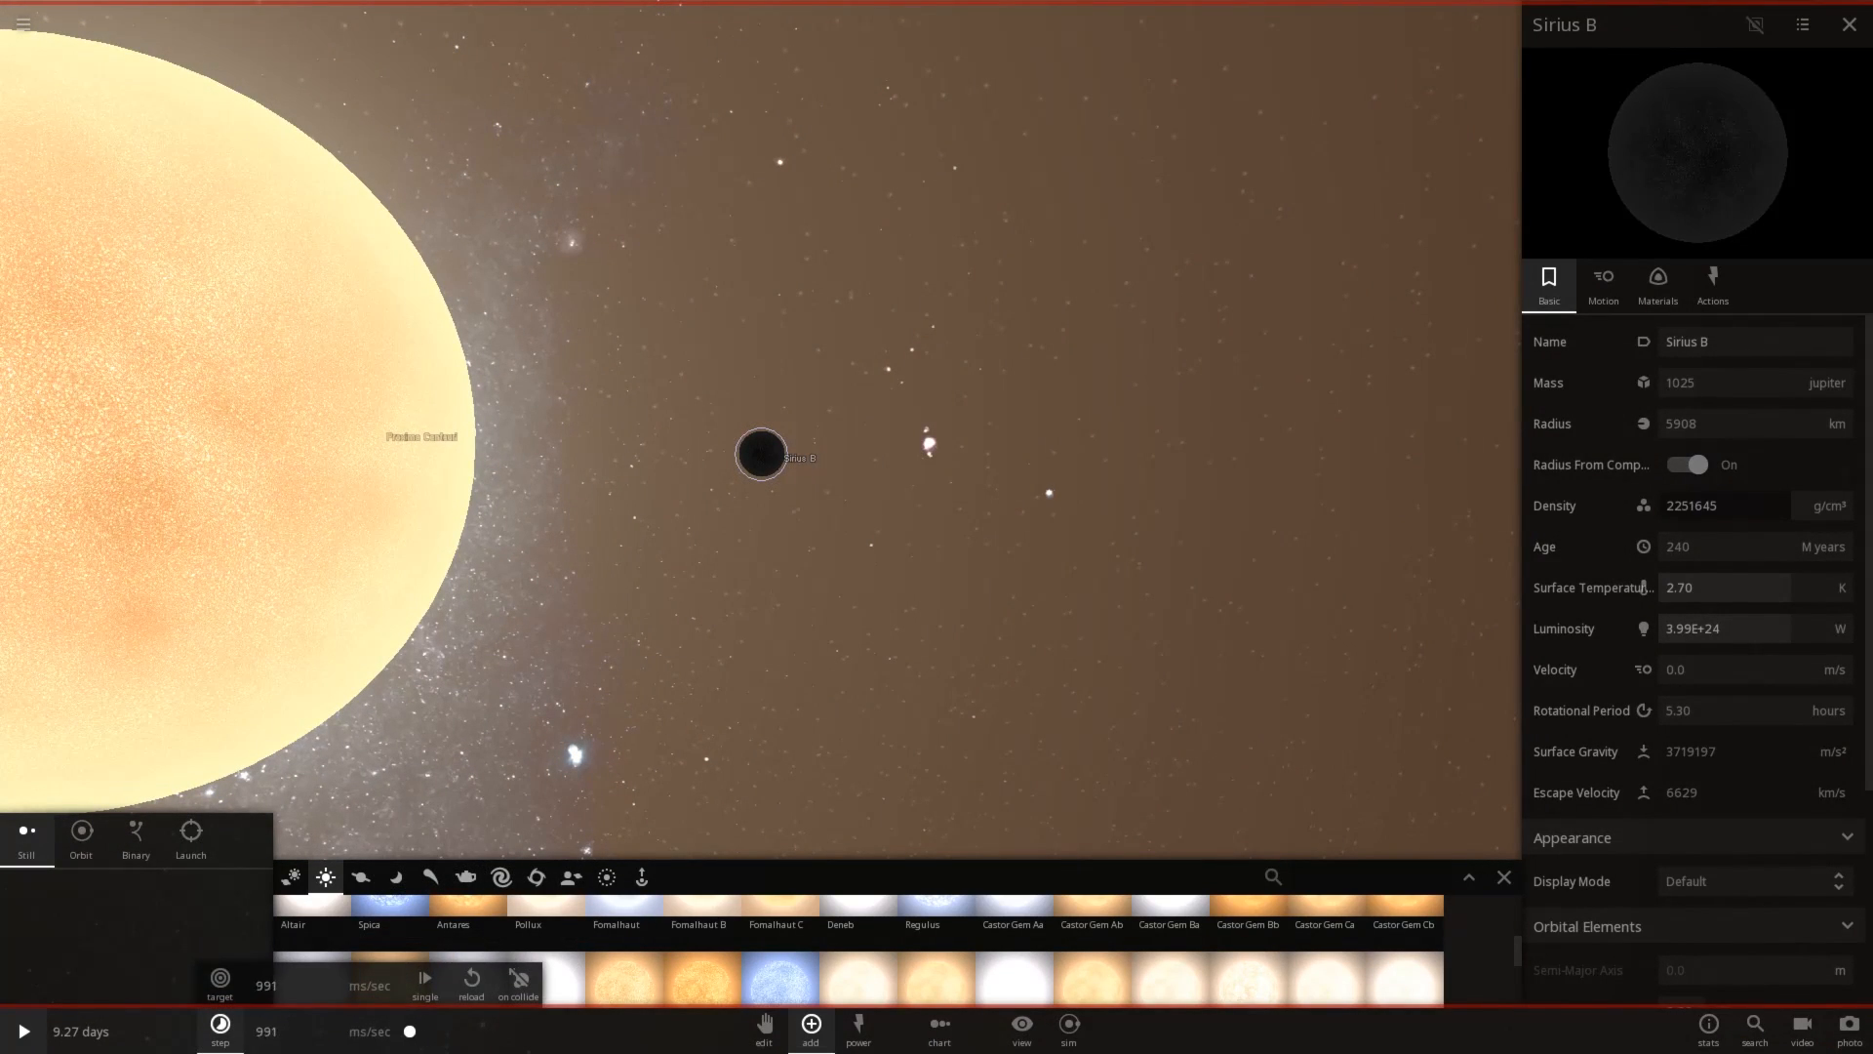
Run briefly, then age Sirius B to 1000 with the age unit set to billions of years
{"action": "key", "text": "space"}
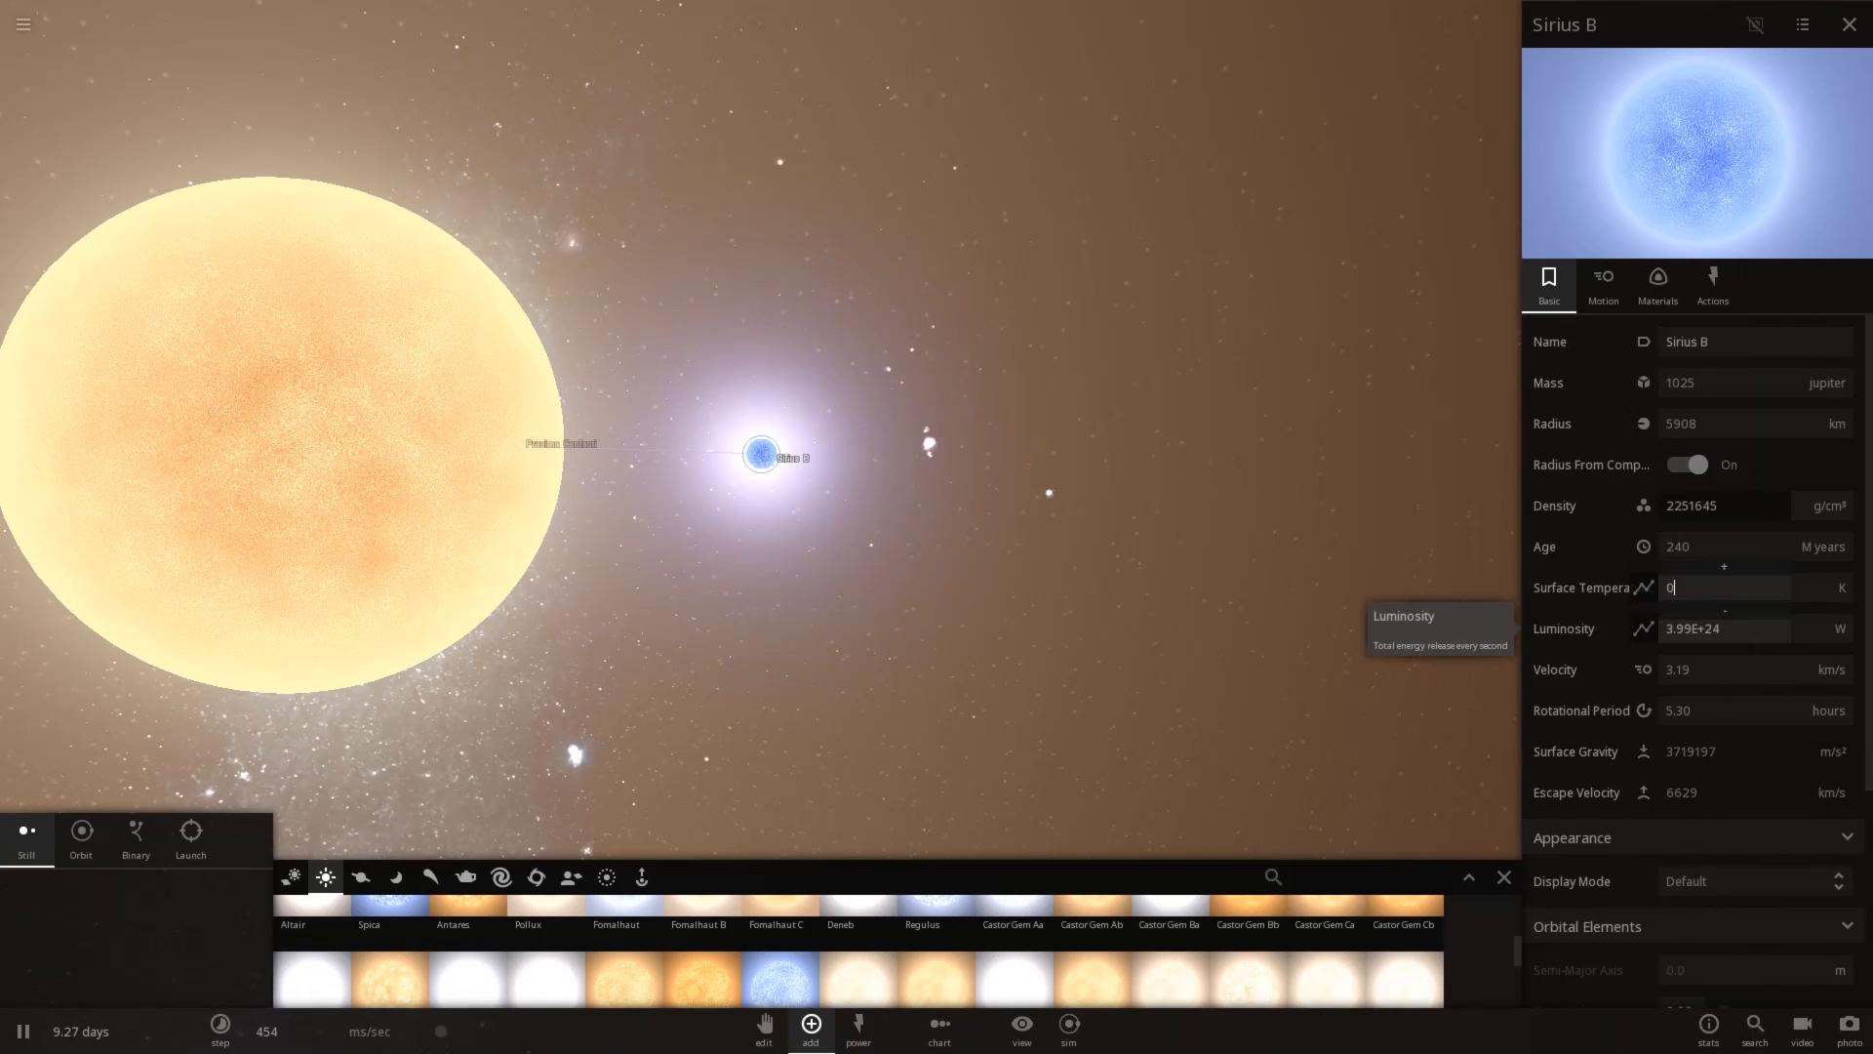
{"action": "key", "text": "Escape"}
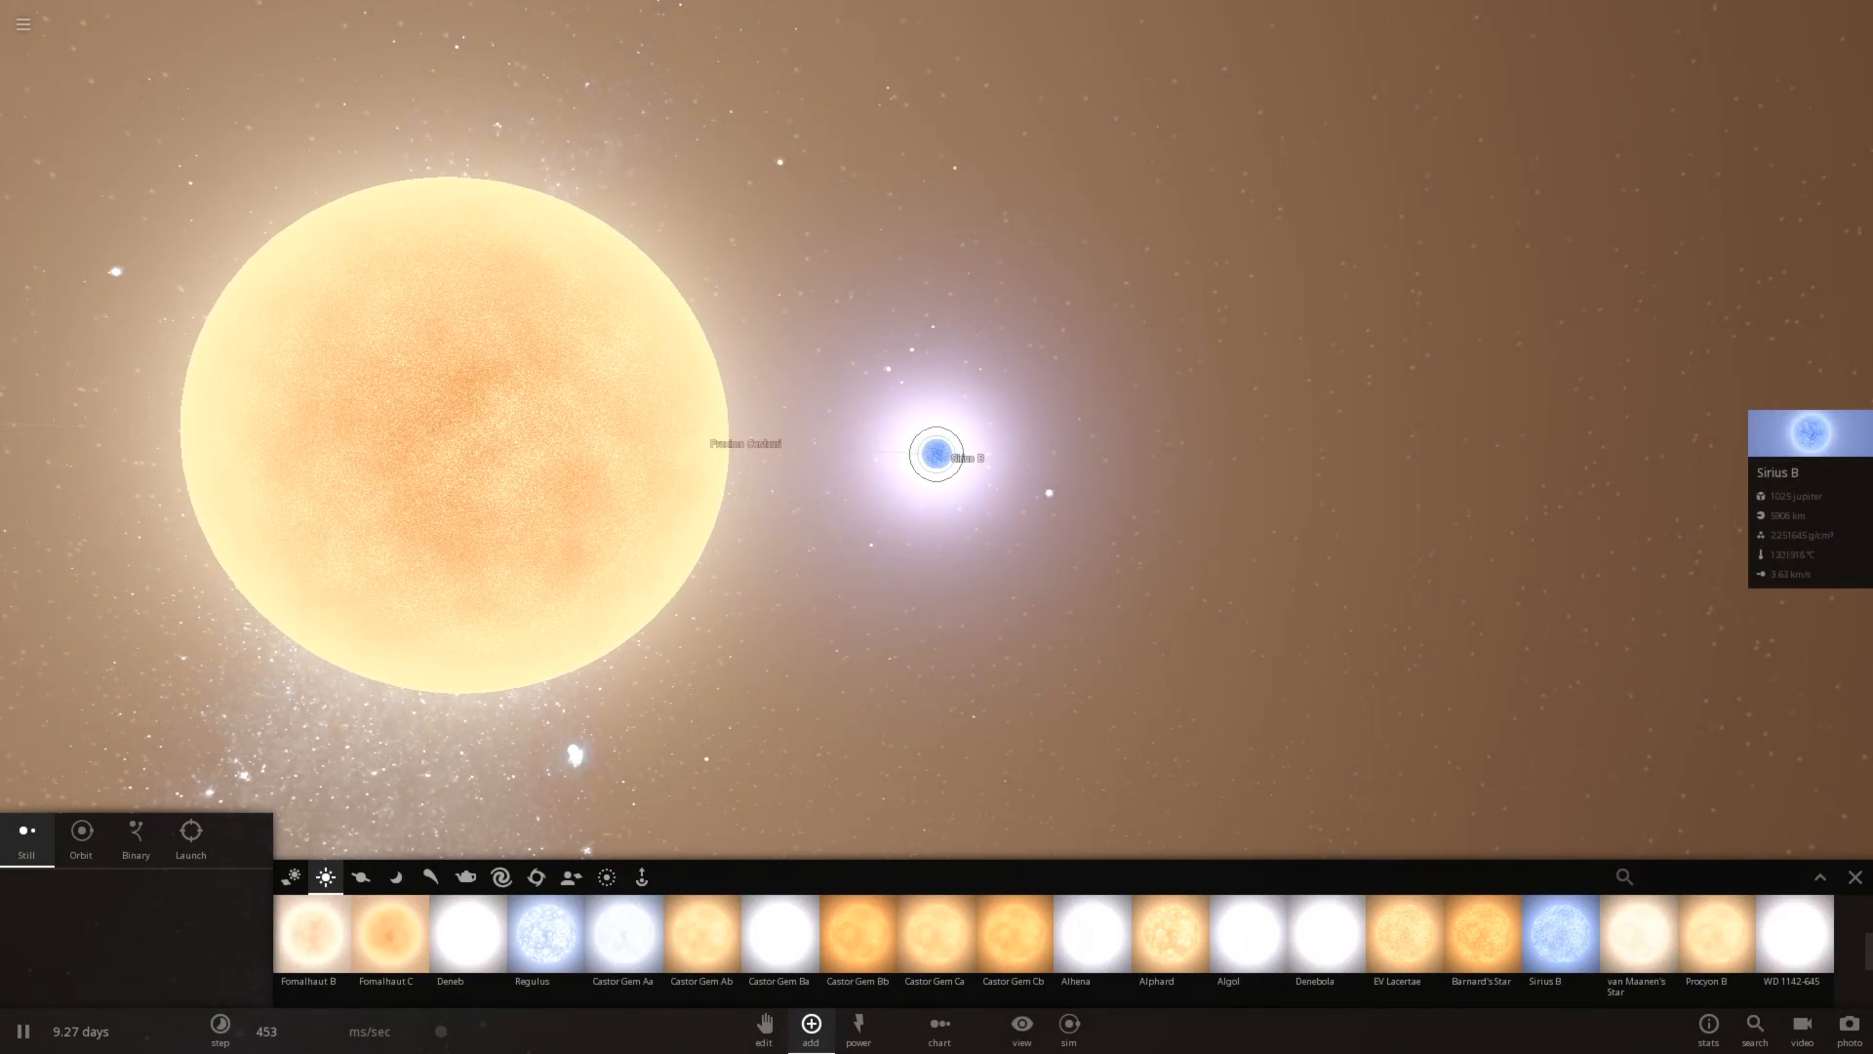
{"action": "key", "text": "space"}
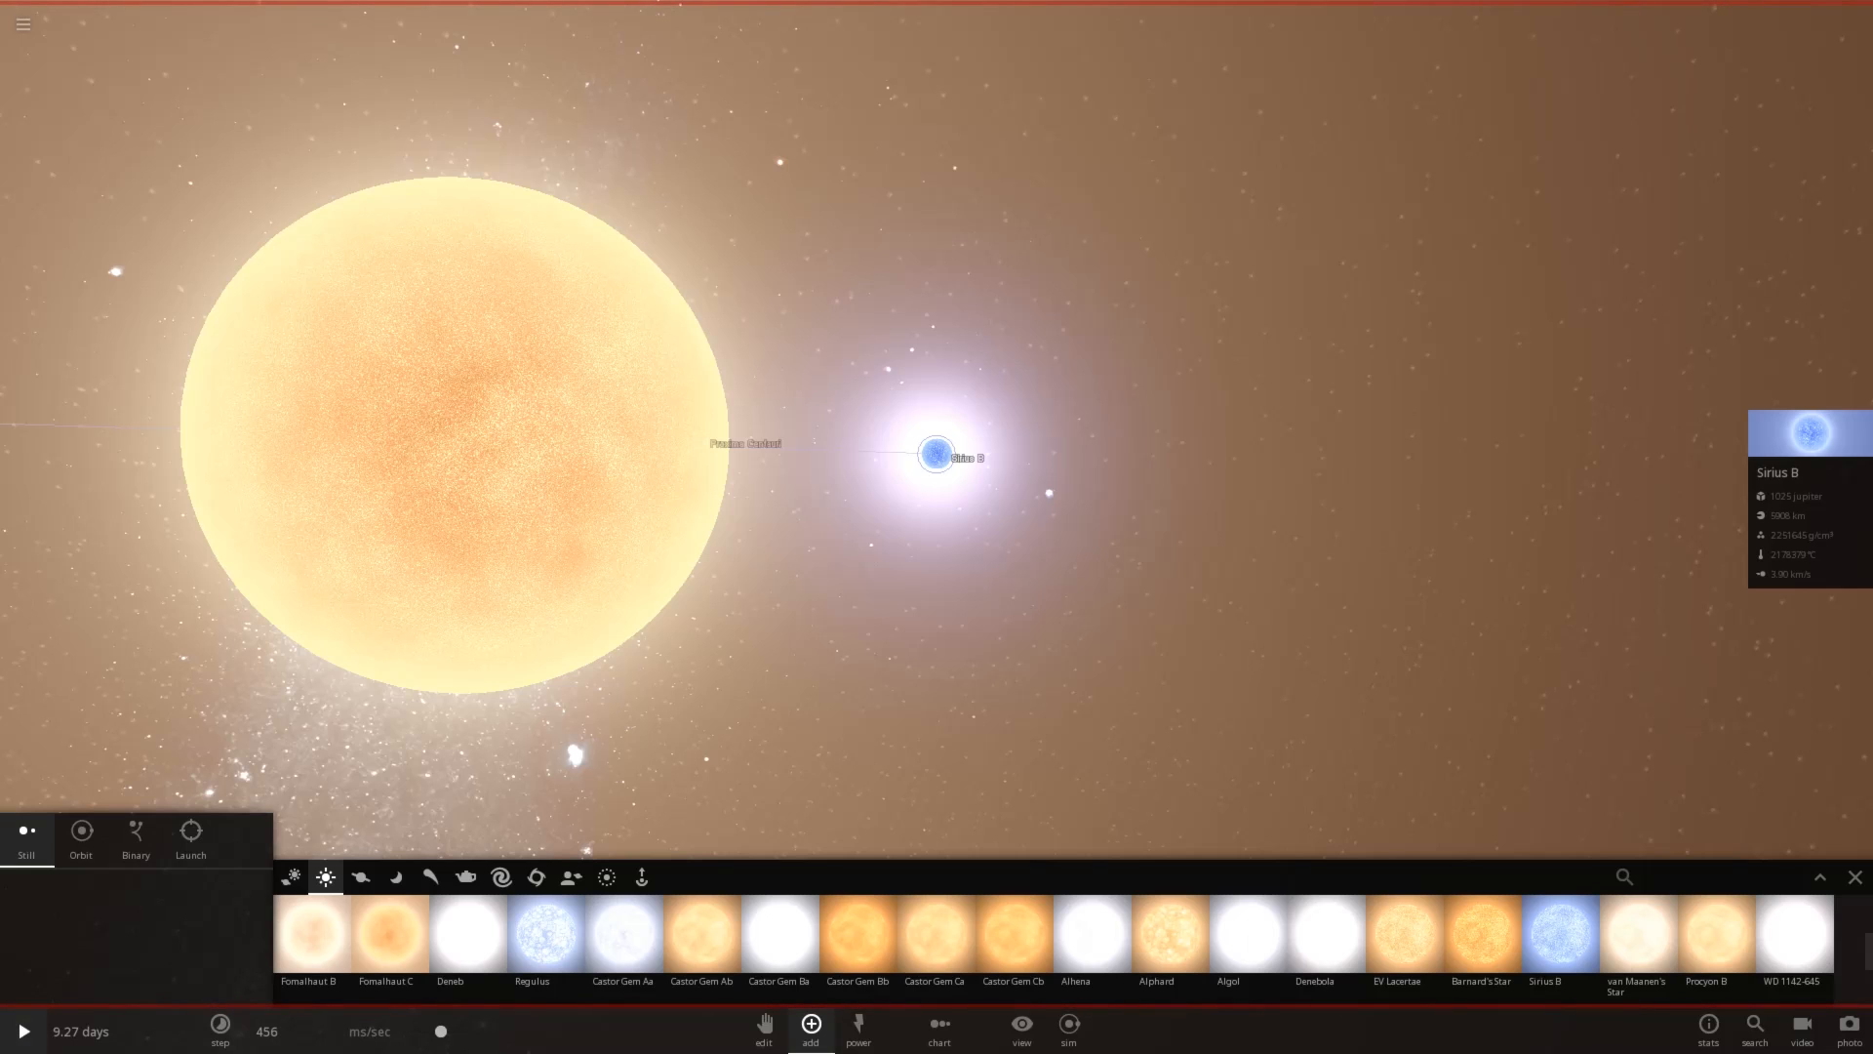
{"action": "double_click", "coordinate": [936, 455]}
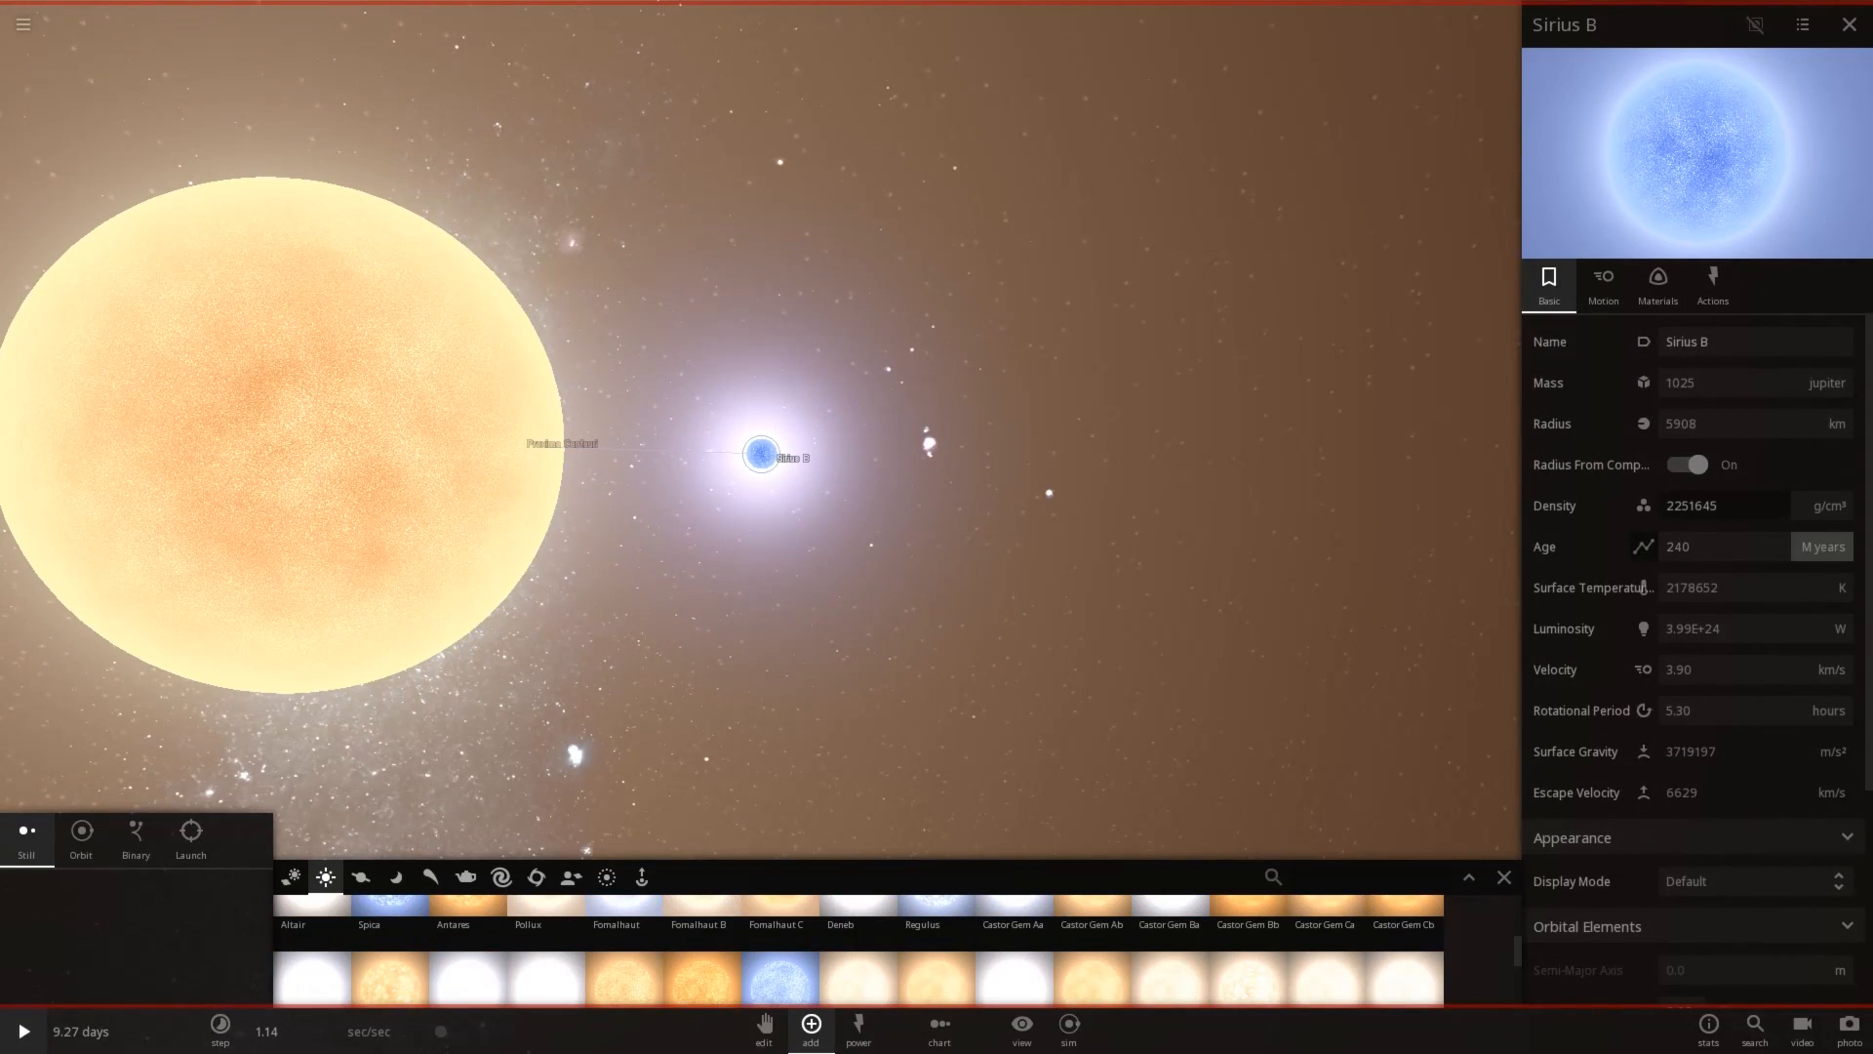
{"action": "left_click", "coordinate": [1821, 546]}
{"action": "left_click", "coordinate": [1827, 514]}
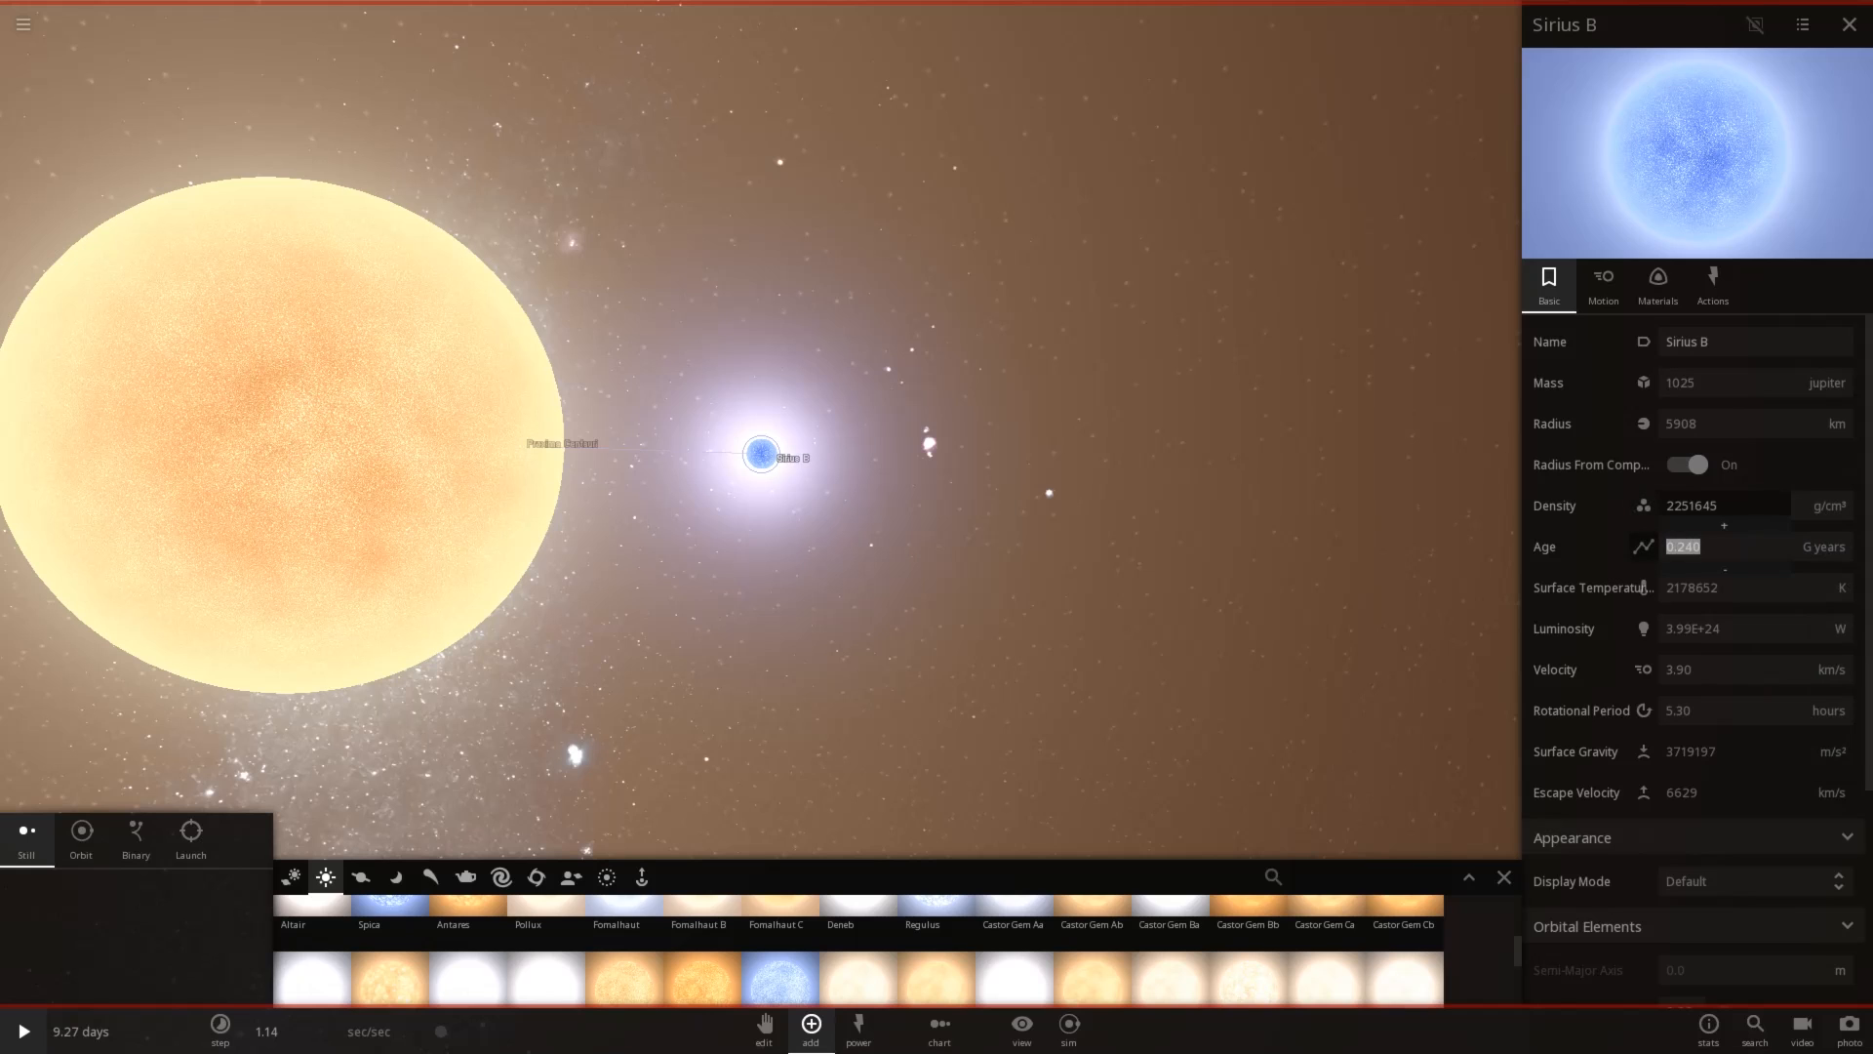
{"action": "key", "text": "Escape"}
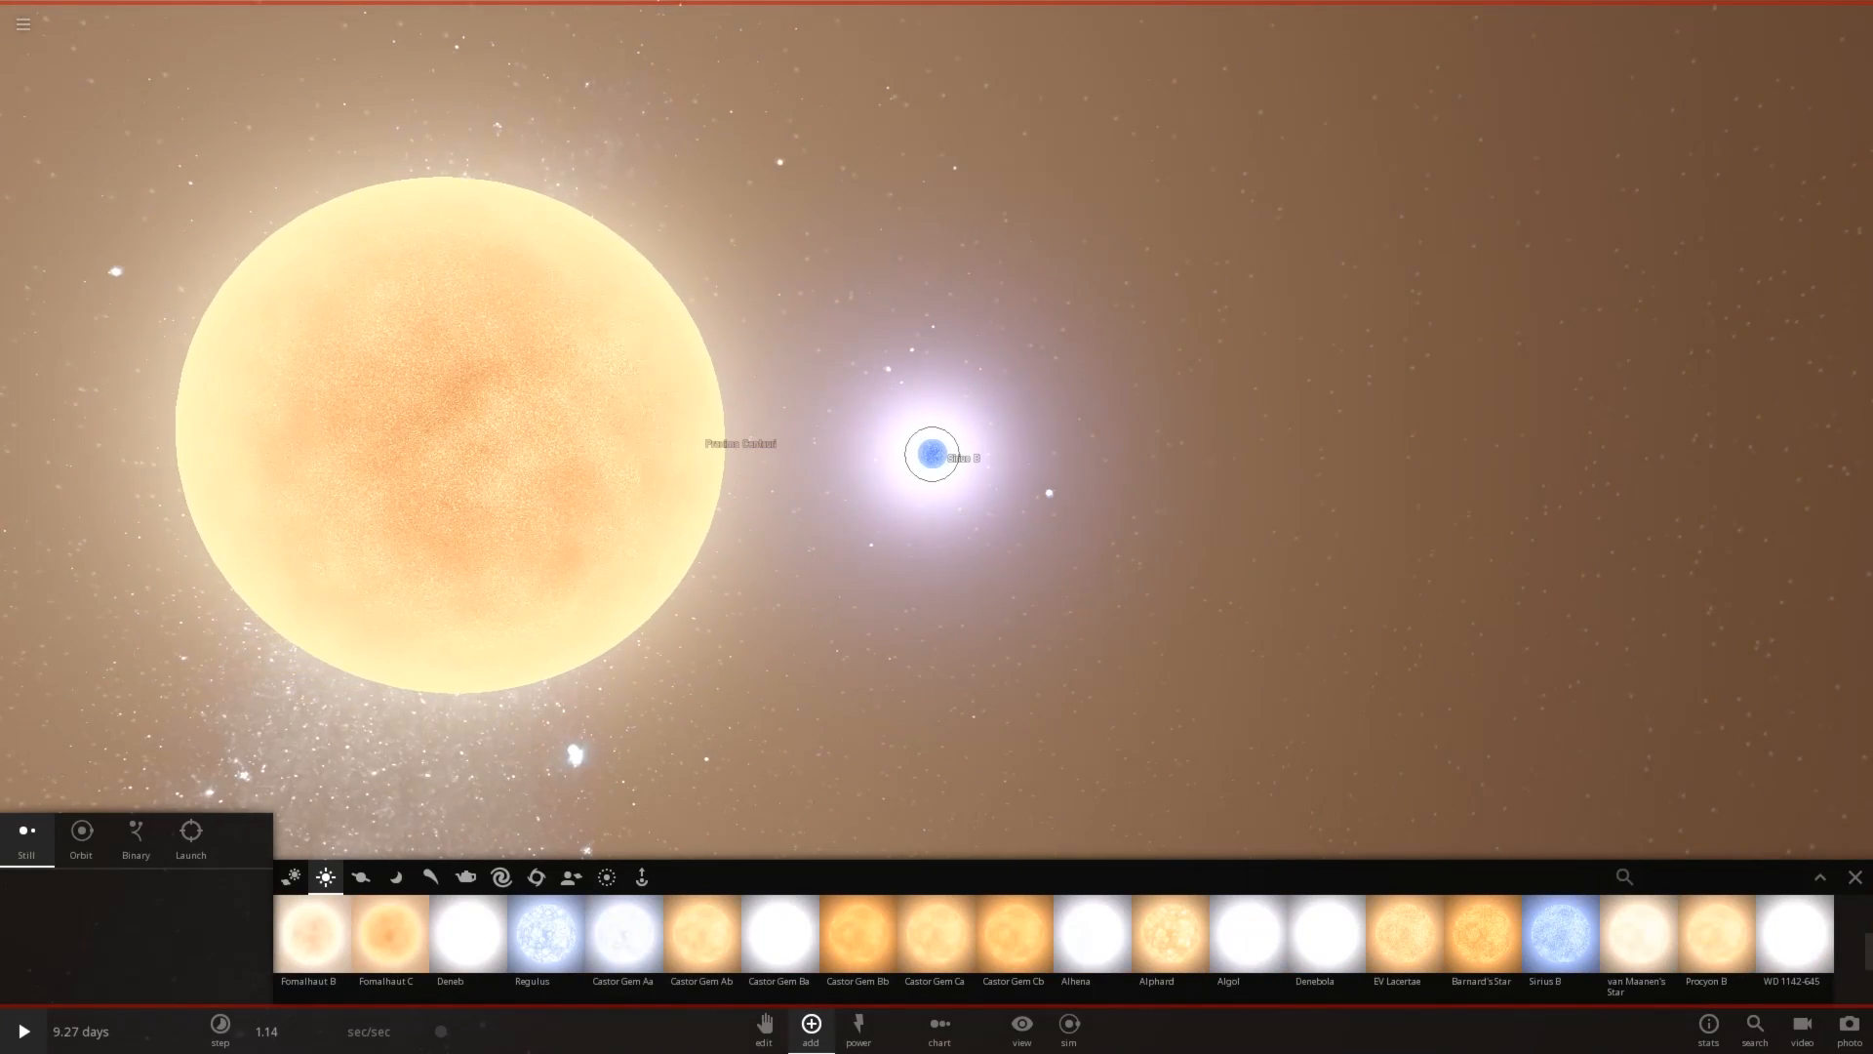
Set Sirius B's surface temperature to 0 K and resume the simulation
{"action": "double_click", "coordinate": [938, 455]}
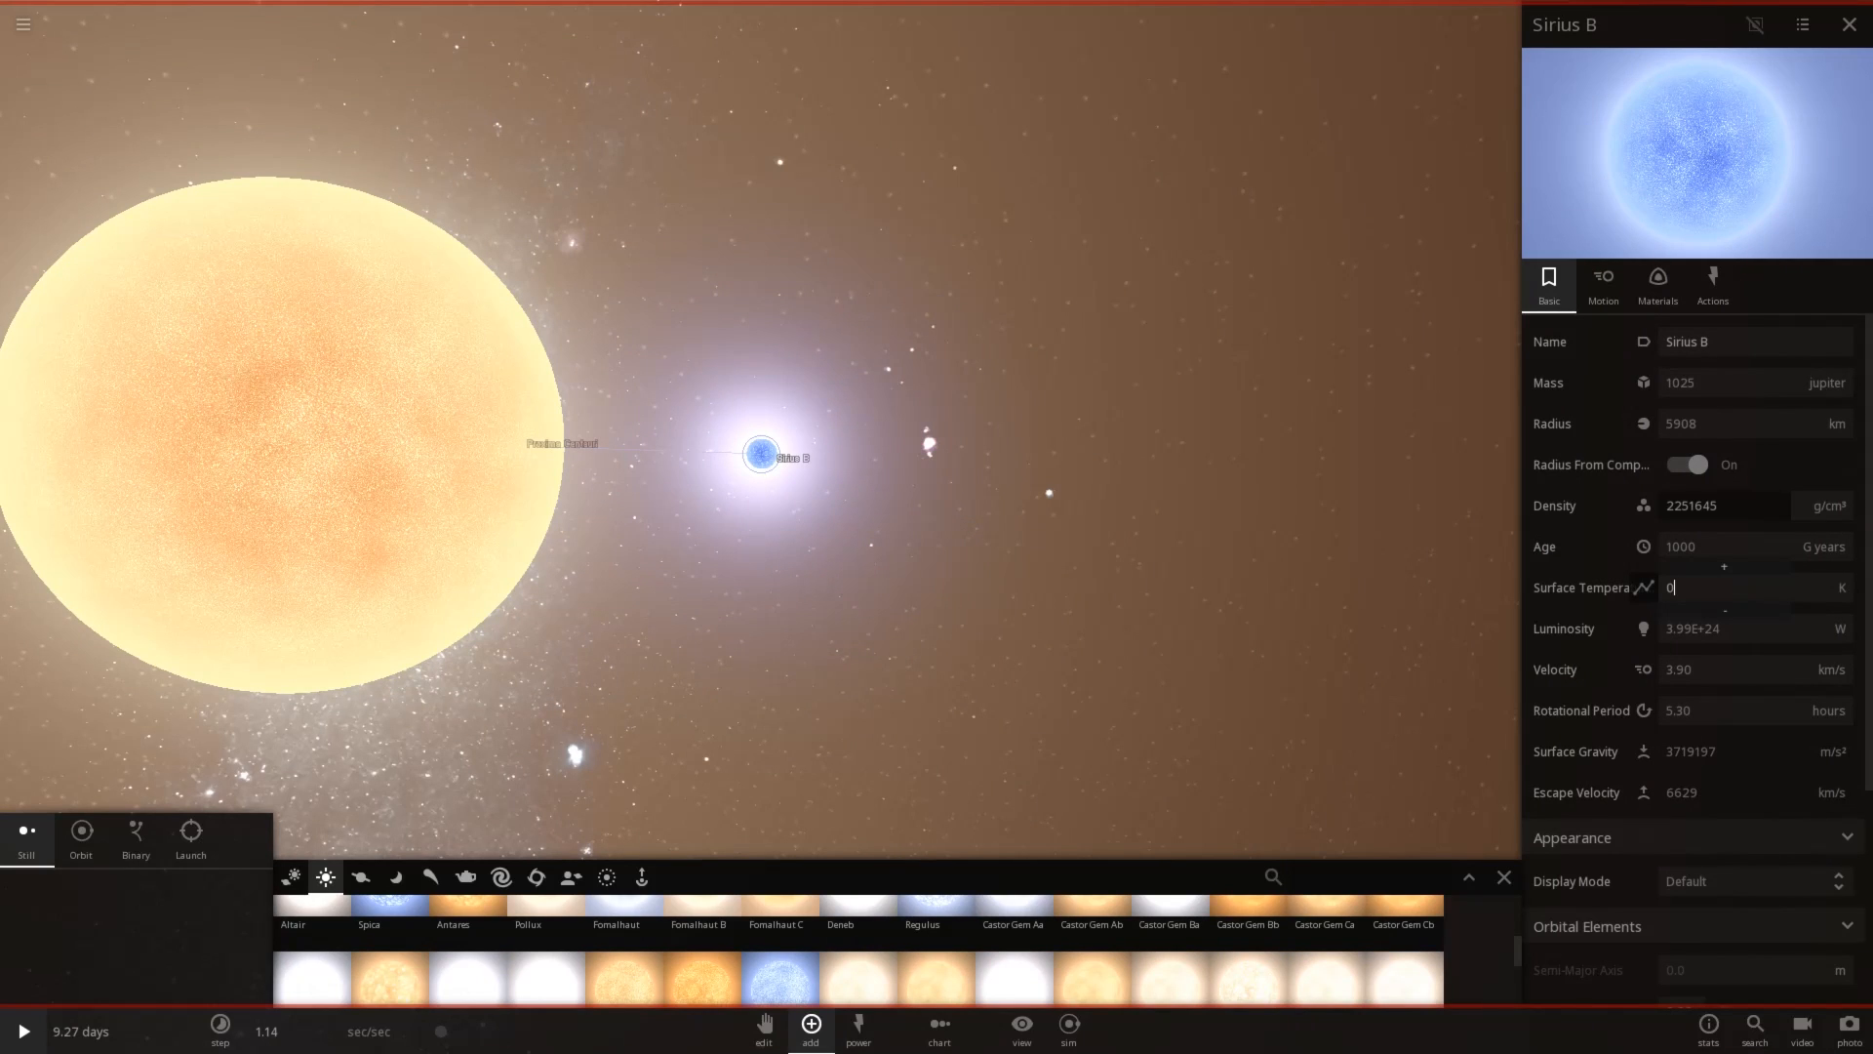
{"action": "key", "text": "Escape"}
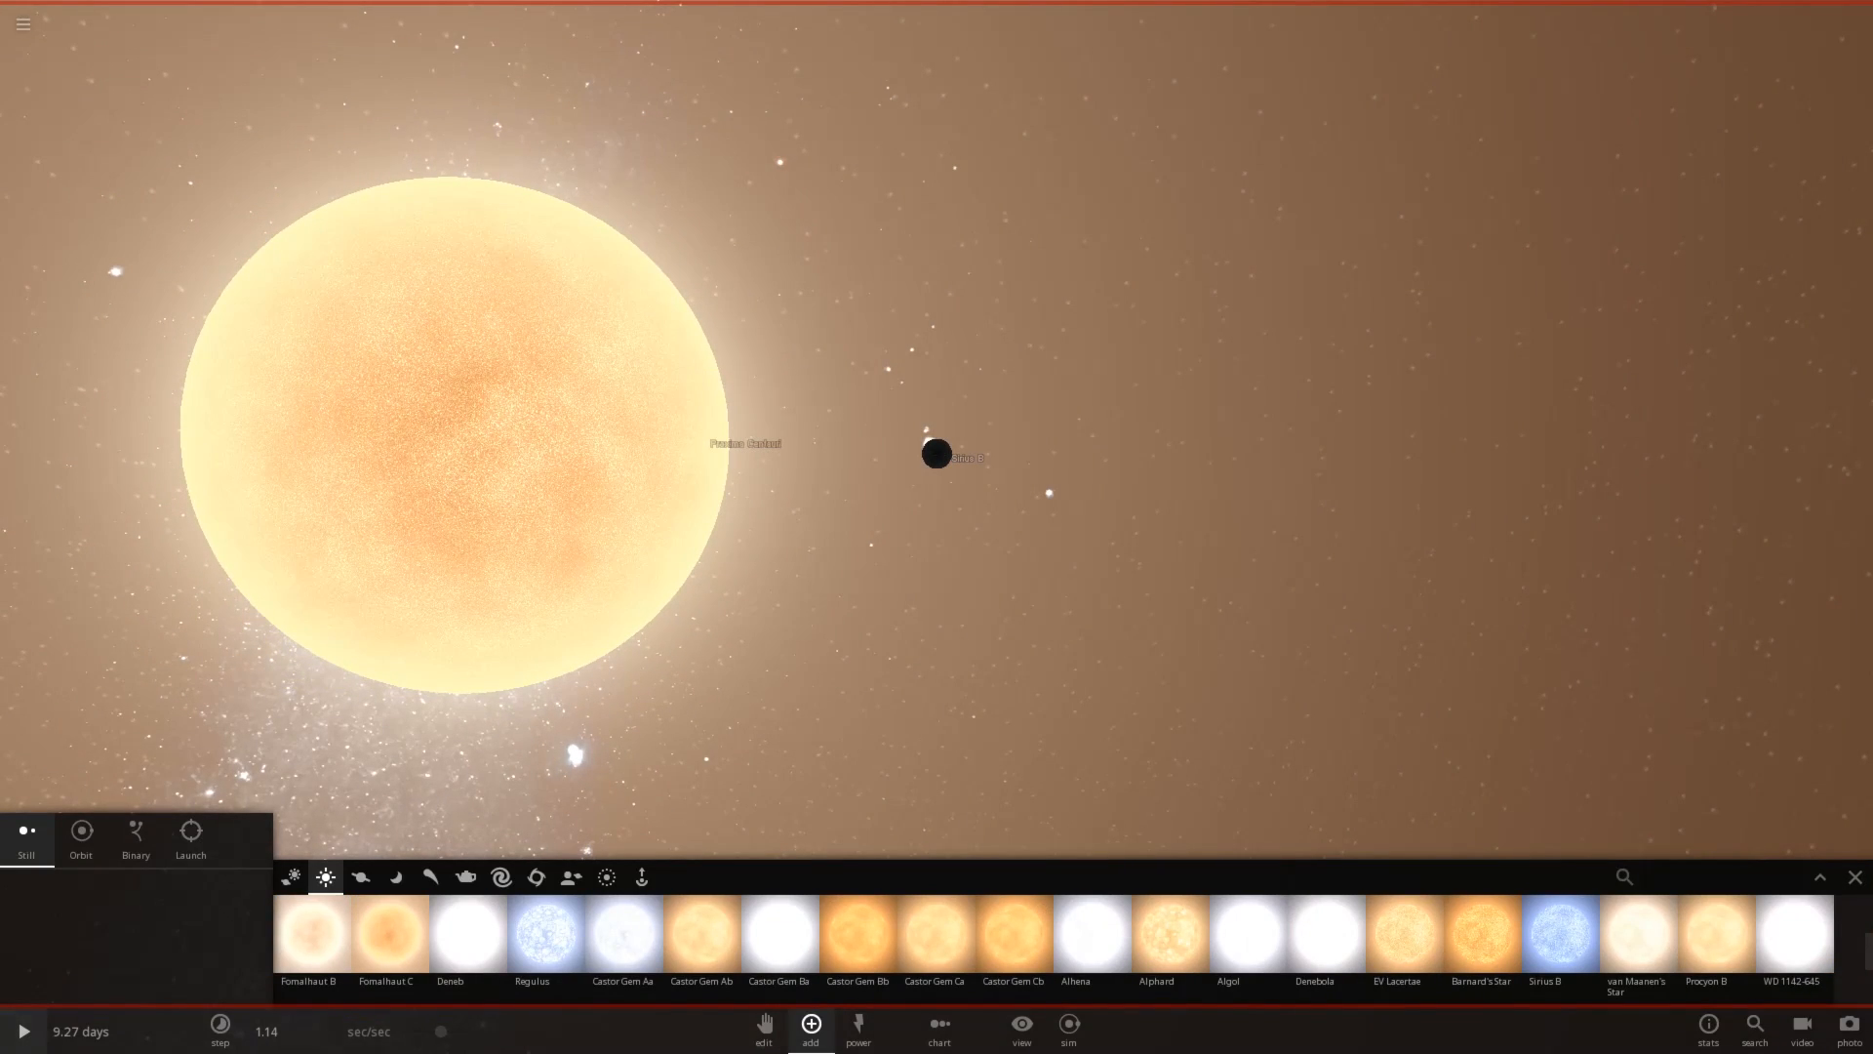
{"action": "left_click", "coordinate": [219, 1025]}
{"action": "left_click", "coordinate": [25, 1031]}
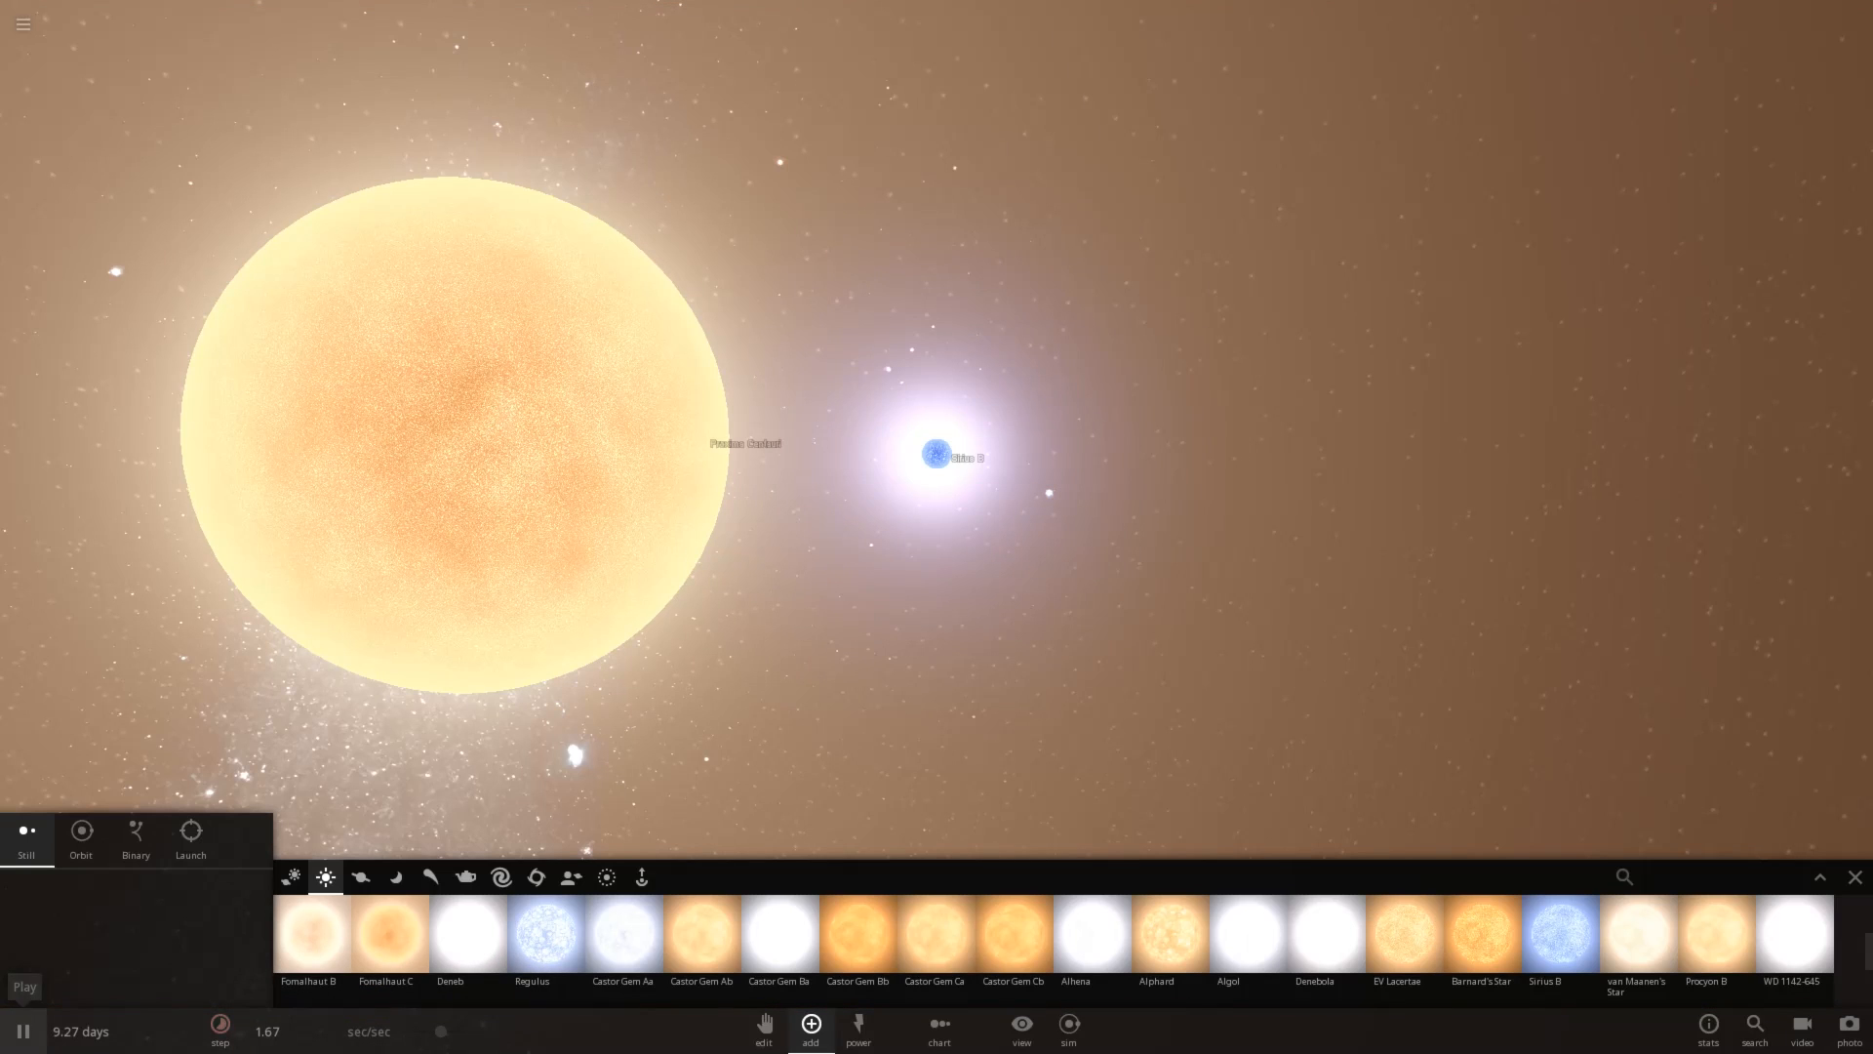
{"action": "left_click", "coordinate": [937, 456]}
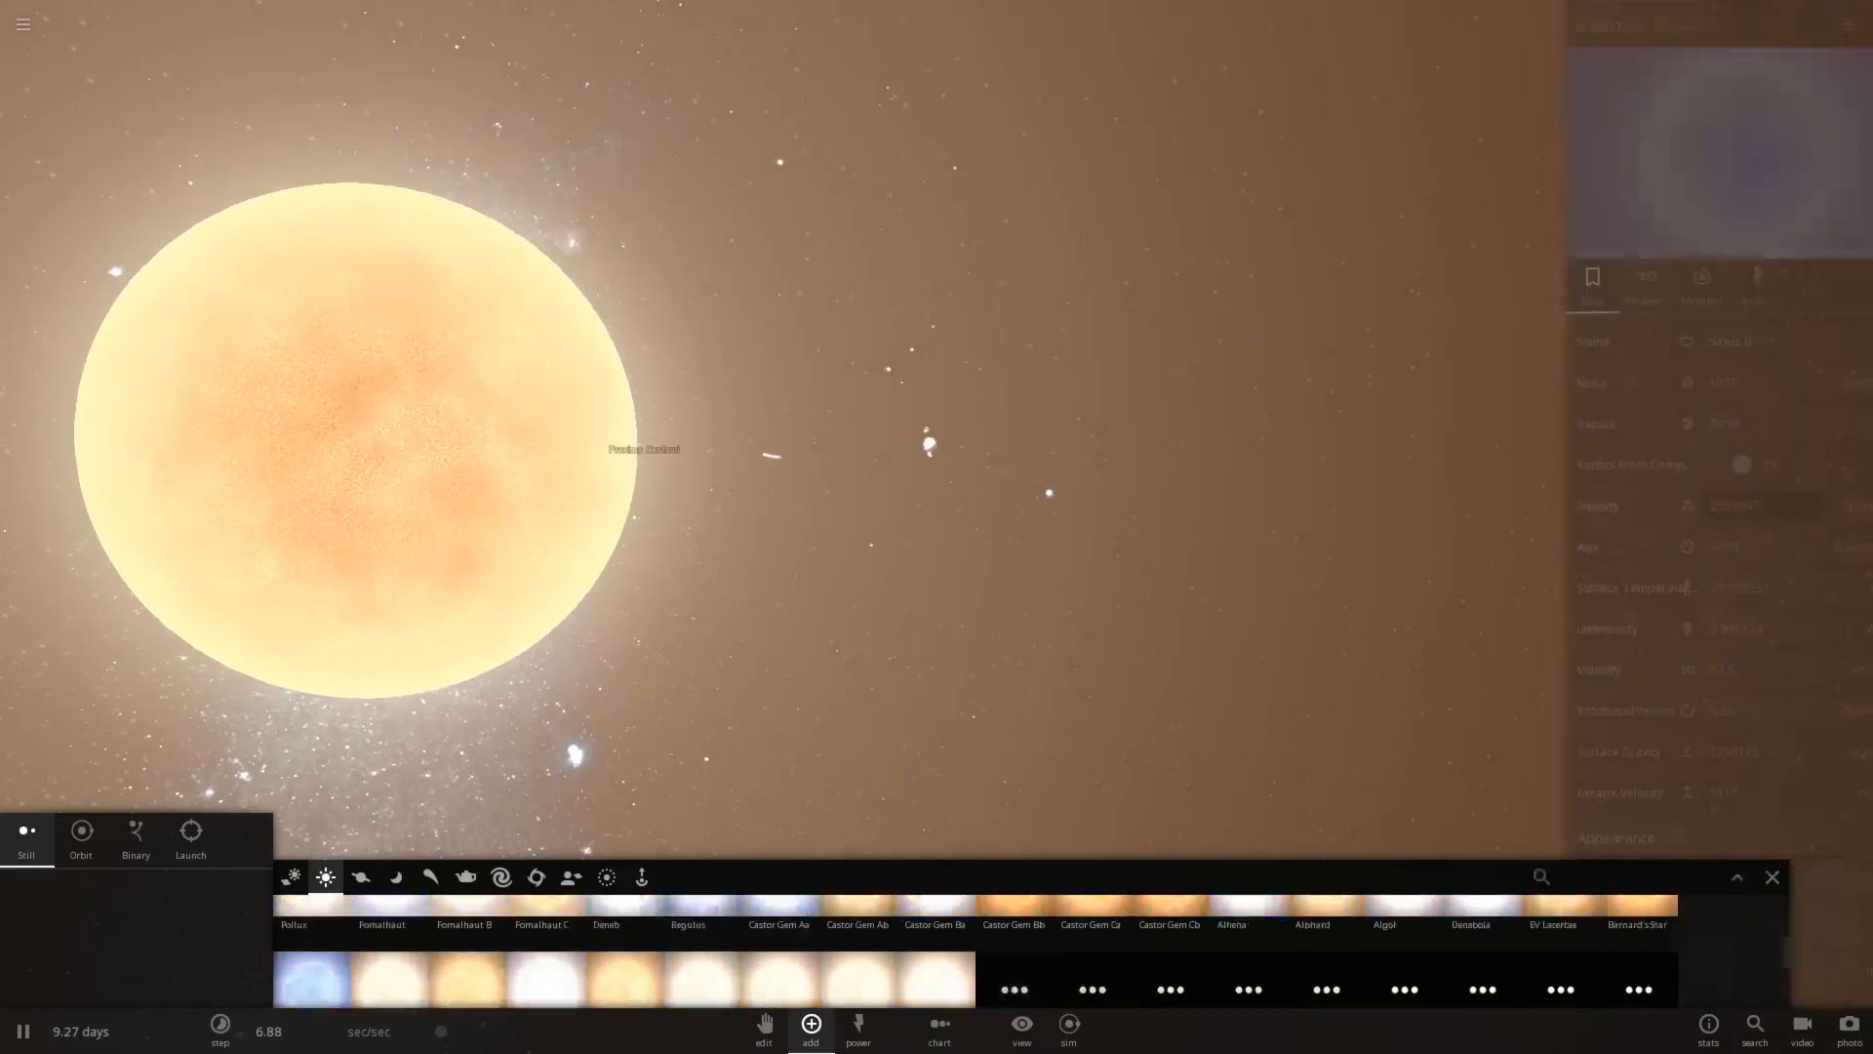
{"action": "scroll", "coordinate": [704, 938], "scroll_direction": "down", "scroll_amount": 5}
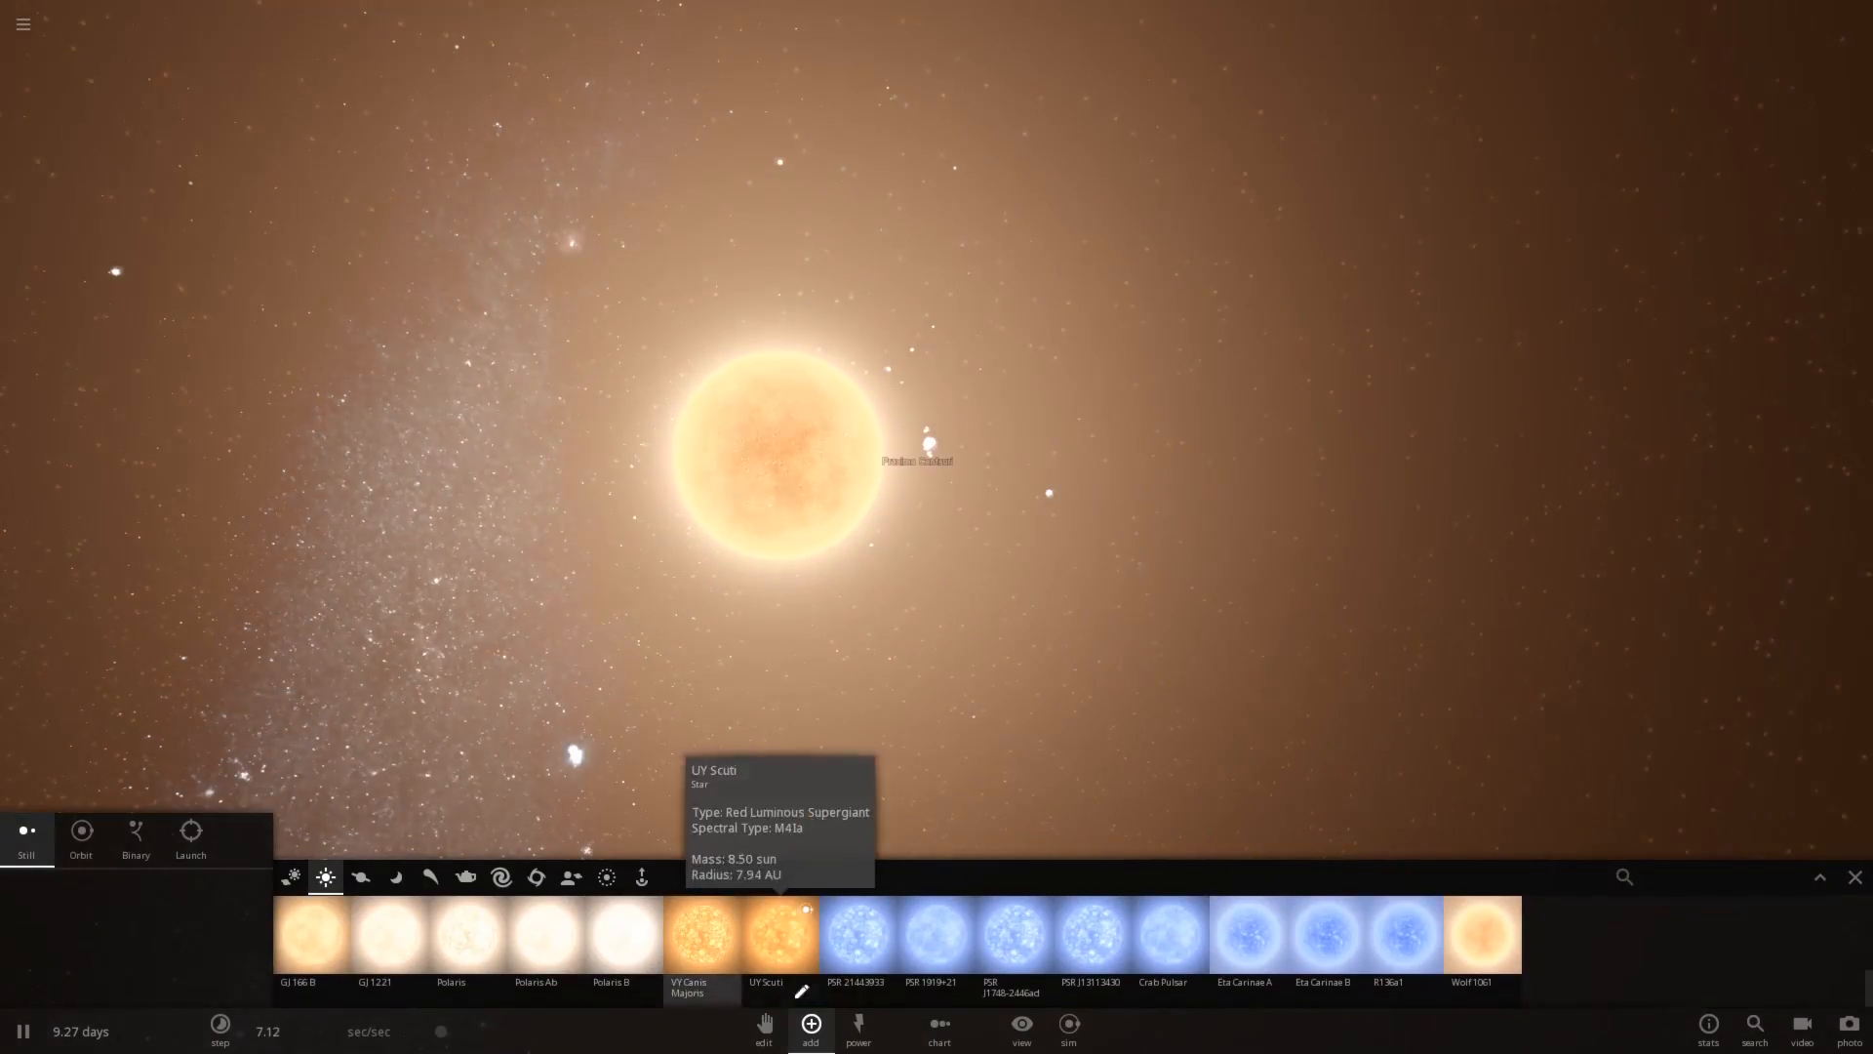
Drag a new Sirius B from the Stars strip into the scene right beside Proxima Centauri
{"action": "left_click_drag", "start_coordinate": [937, 439], "coordinate": [820, 483]}
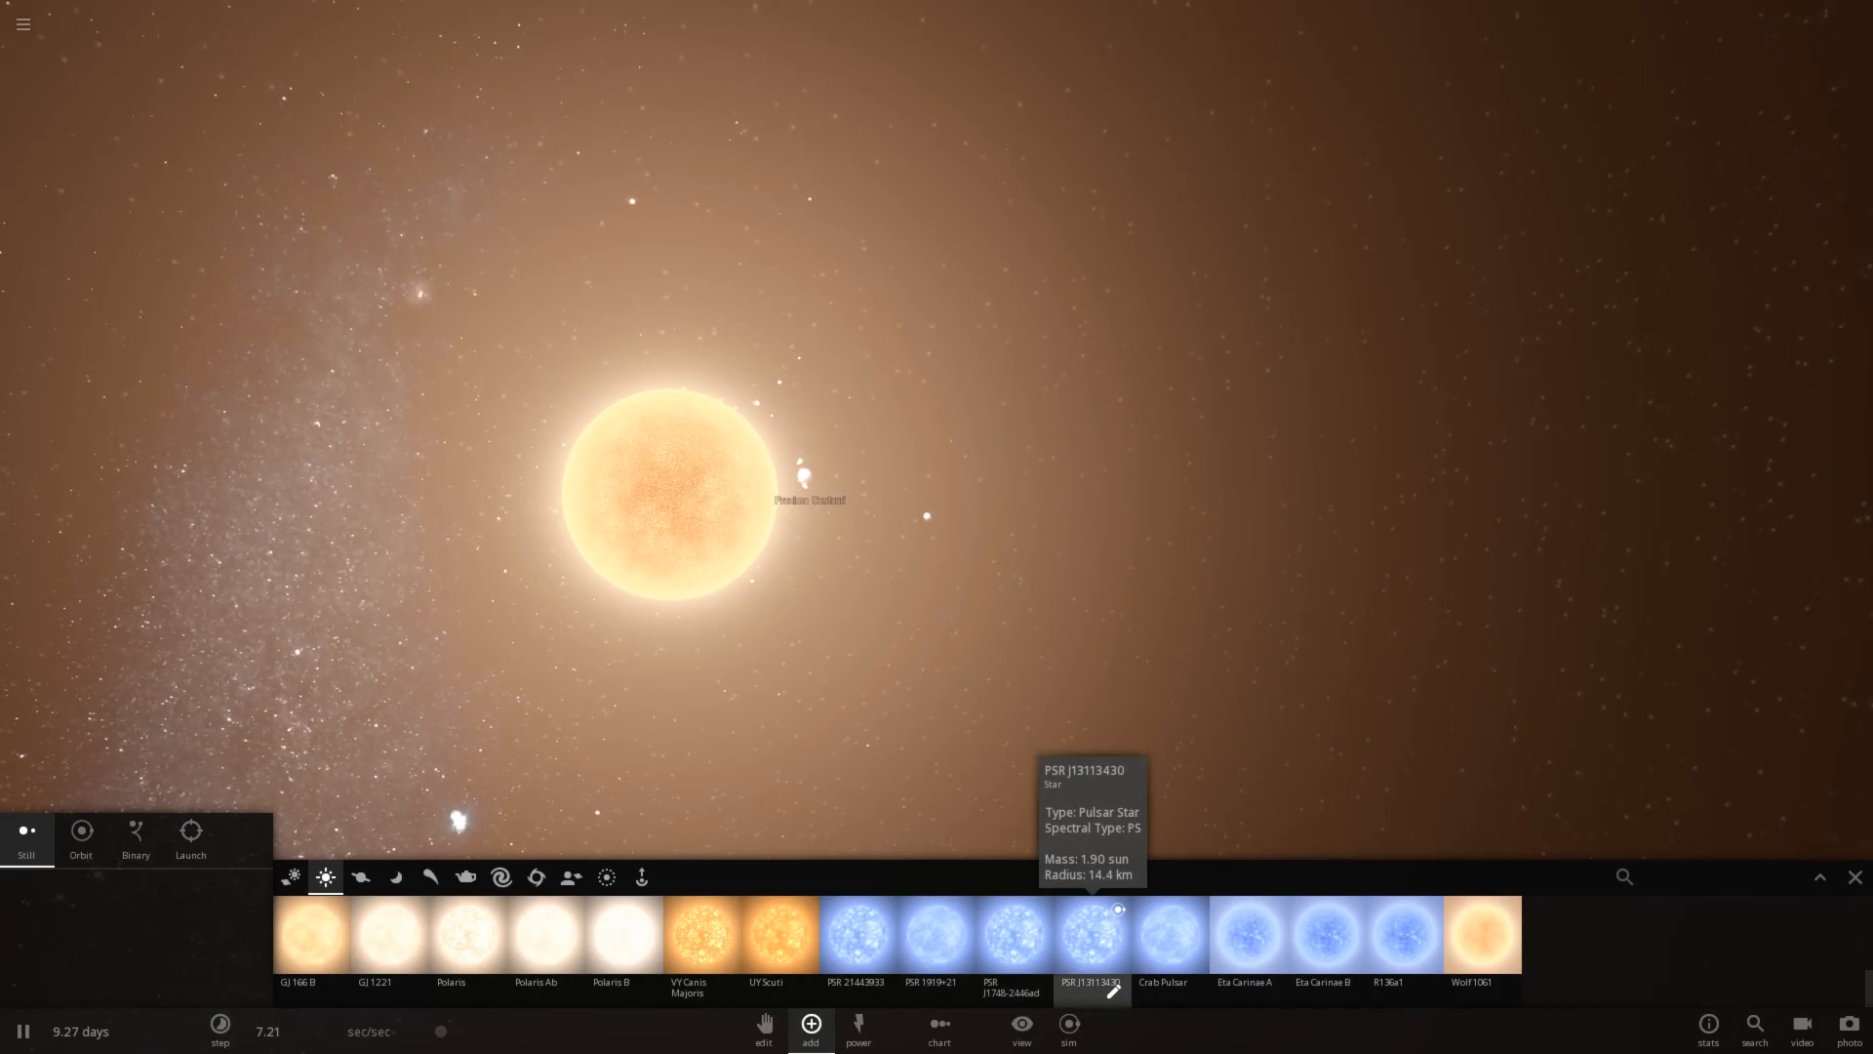
{"action": "scroll", "coordinate": [1112, 937], "scroll_direction": "down", "scroll_amount": 5}
{"action": "left_click_drag", "start_coordinate": [1560, 937], "coordinate": [908, 269]}
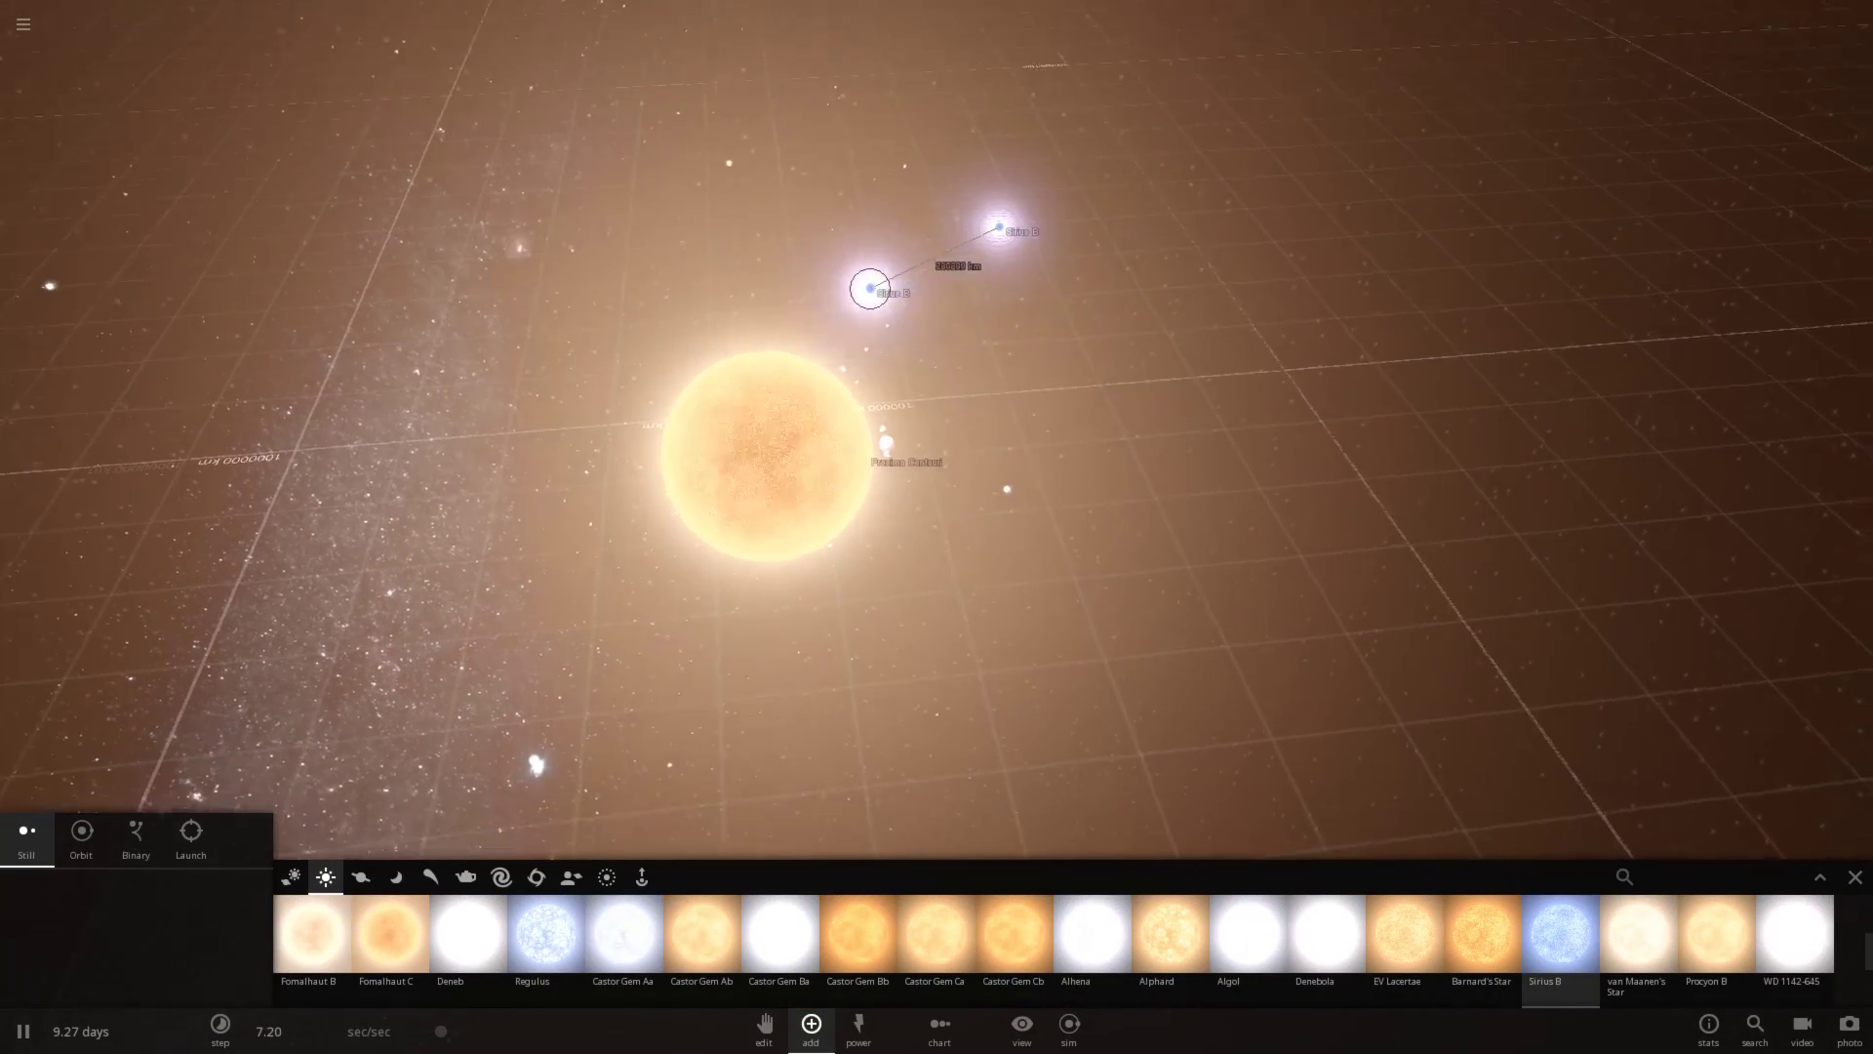
{"action": "left_click_drag", "start_coordinate": [907, 439], "coordinate": [1024, 410]}
{"action": "scroll", "coordinate": [996, 410], "scroll_direction": "down", "scroll_amount": 4}
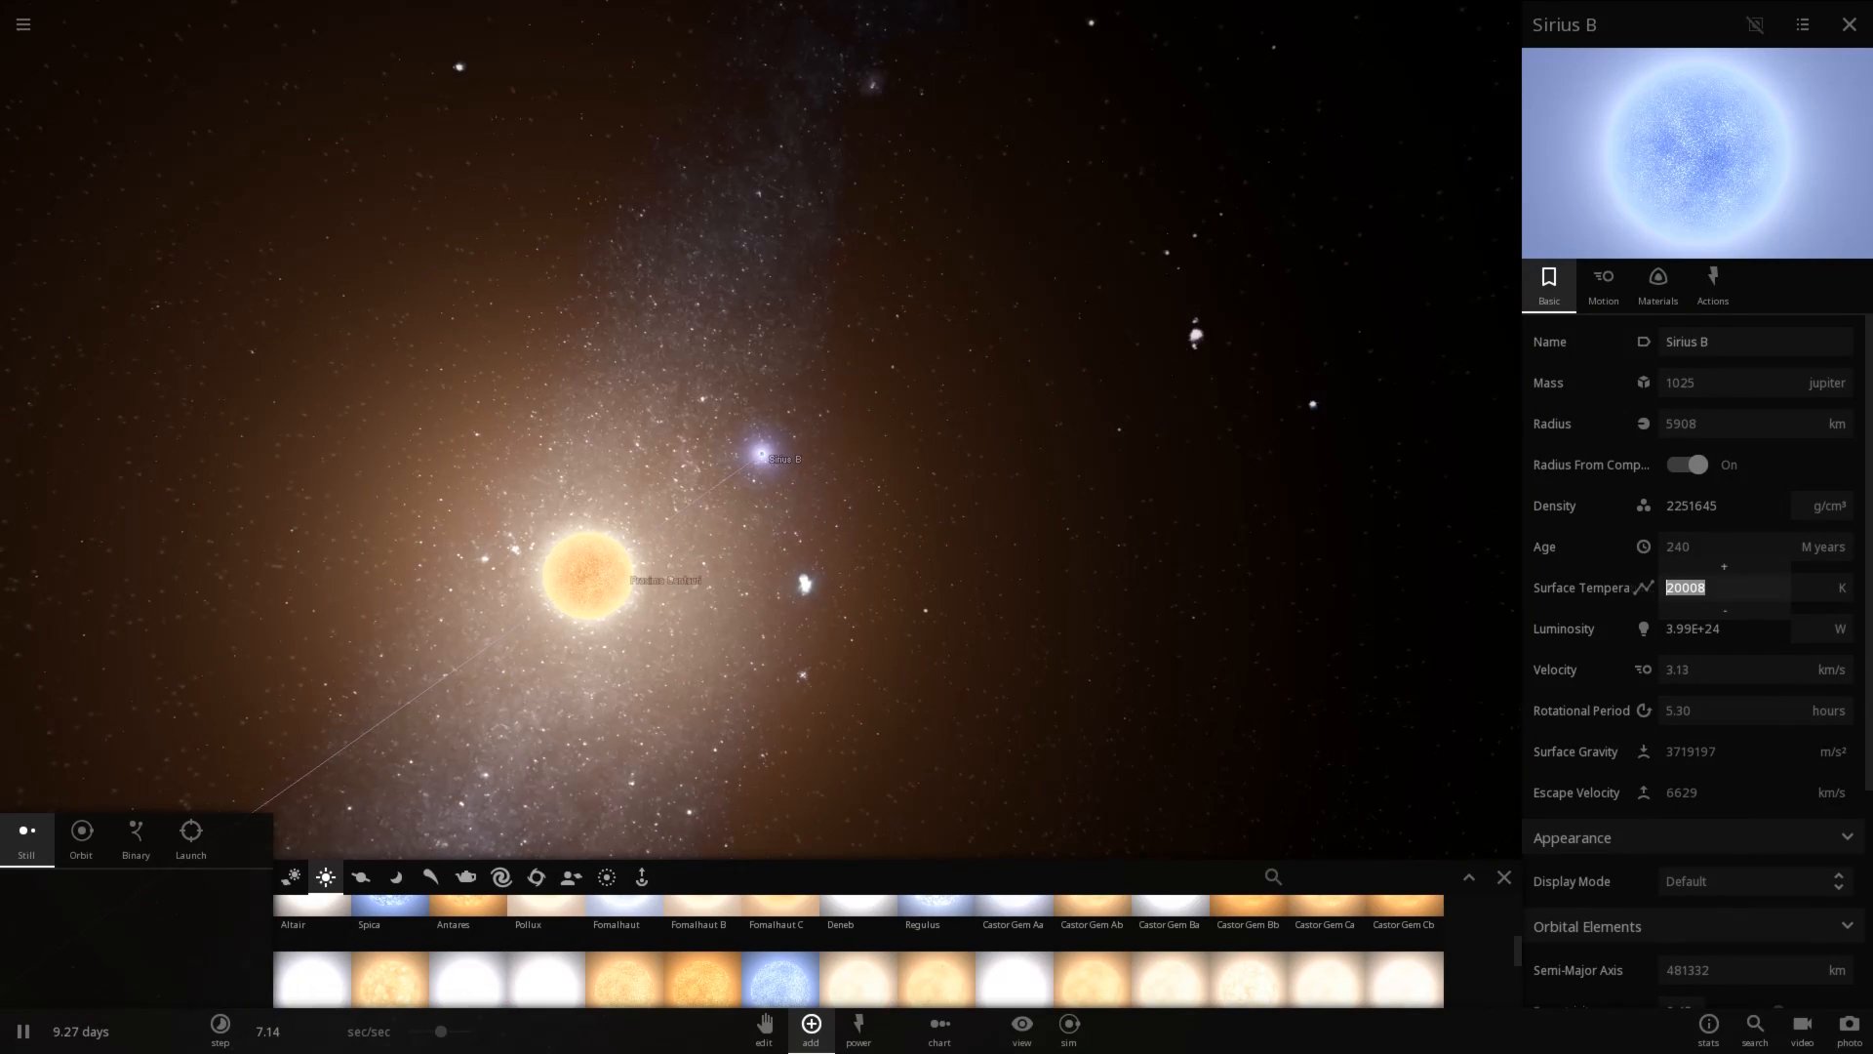
Centre the camera on Proxima Centauri, then on Sirius B as Proxima swings around it
{"action": "left_click", "coordinate": [732, 587]}
{"action": "left_click_drag", "start_coordinate": [733, 585], "coordinate": [844, 645]}
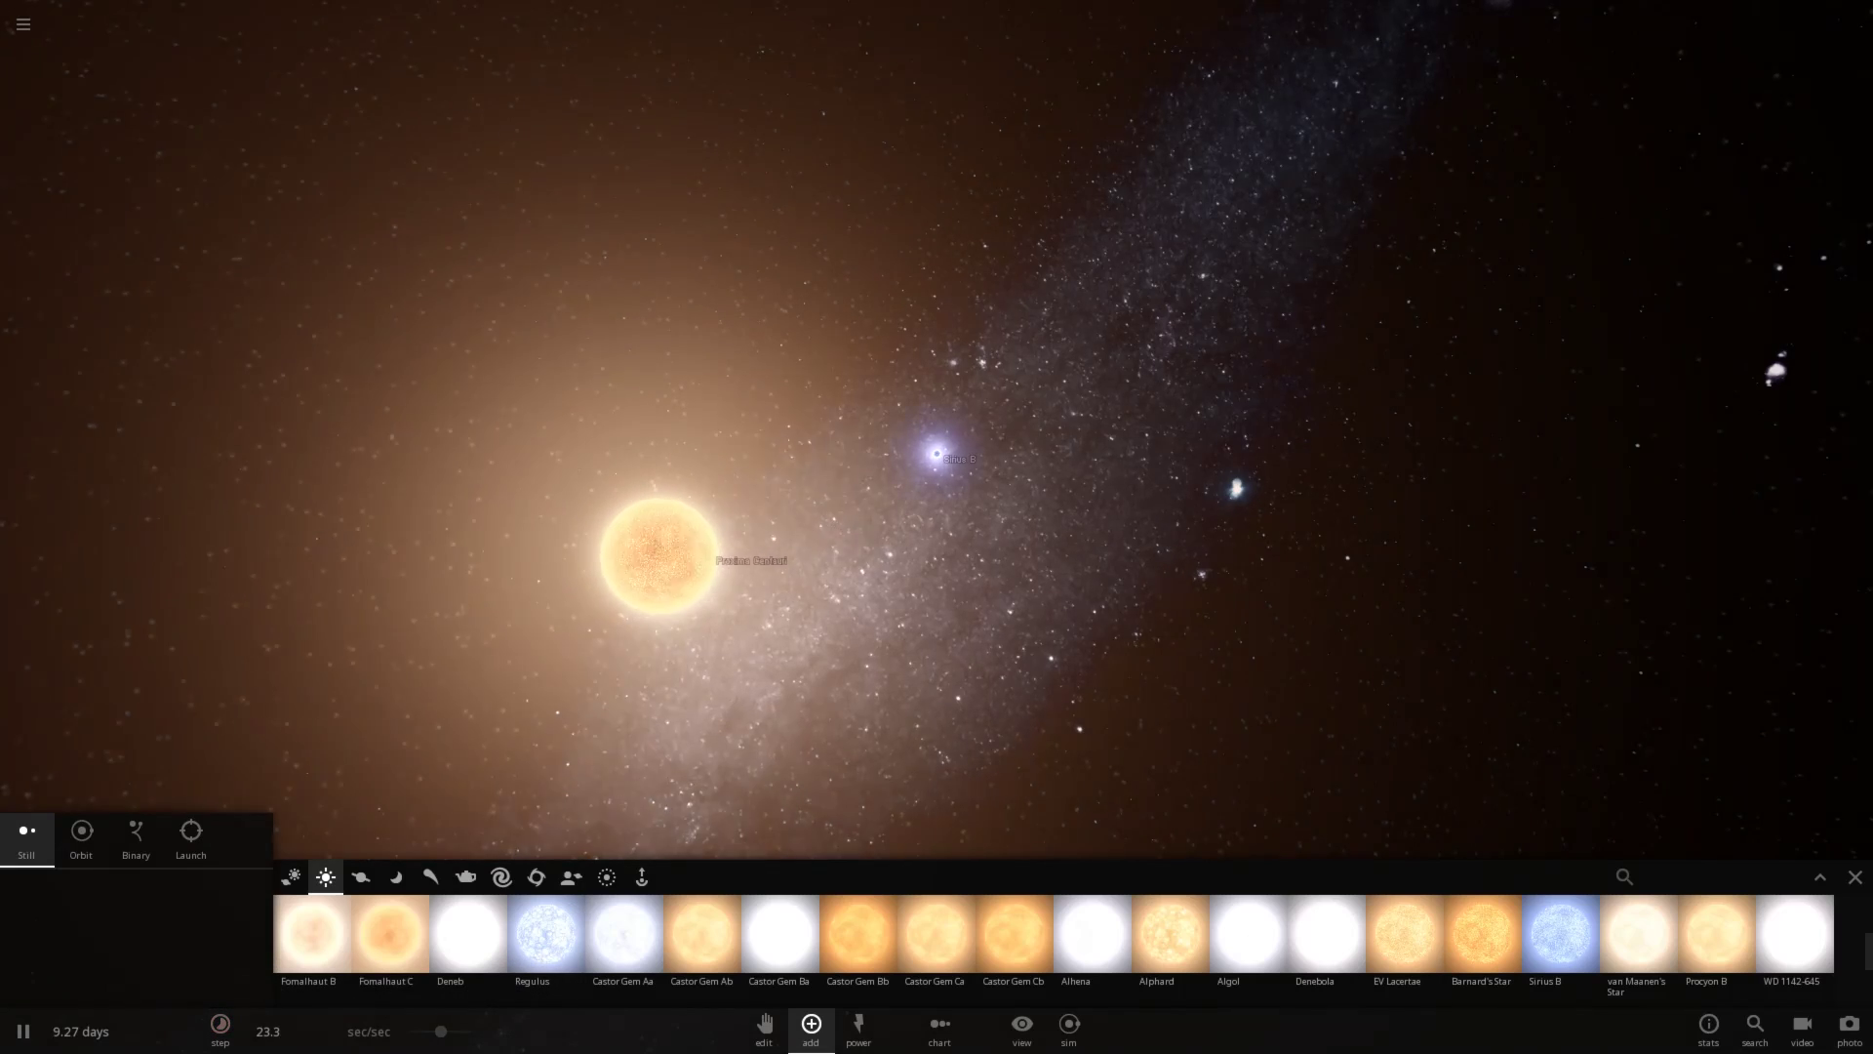
{"action": "scroll", "coordinate": [617, 748], "scroll_direction": "up", "scroll_amount": 5}
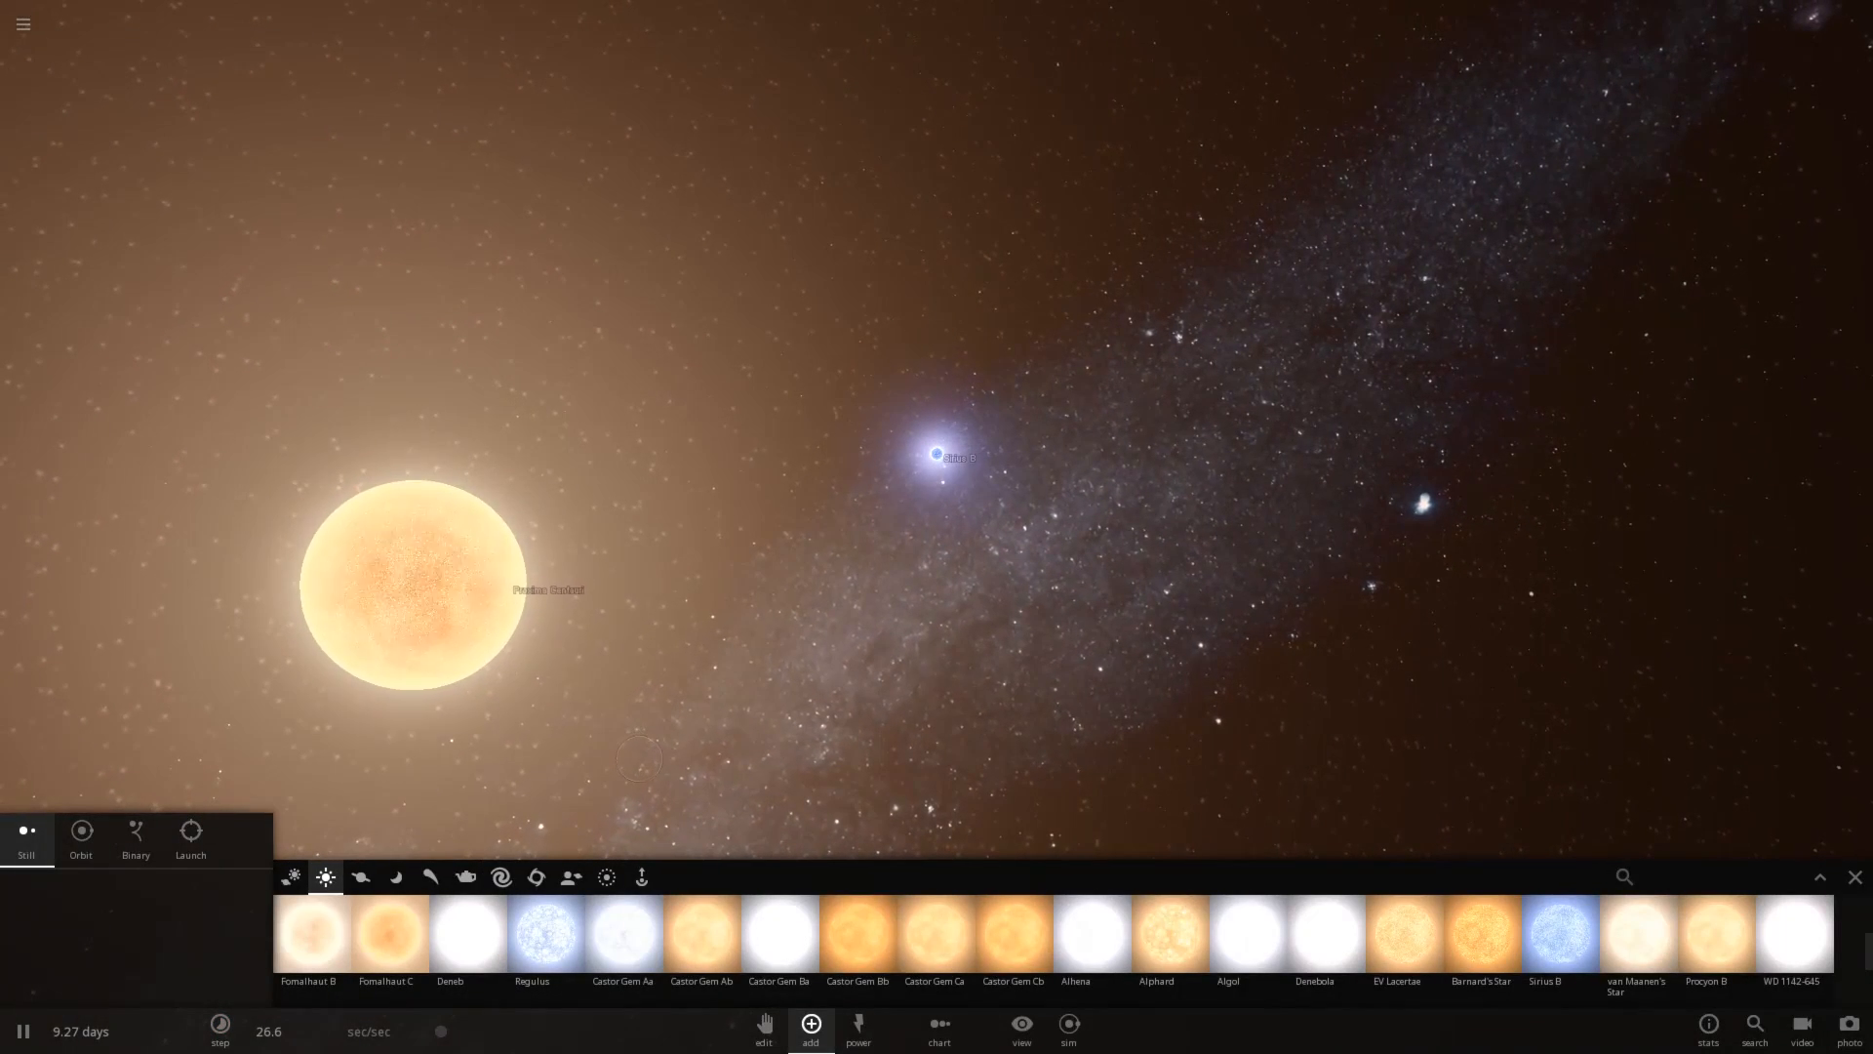
{"action": "left_click", "coordinate": [418, 590]}
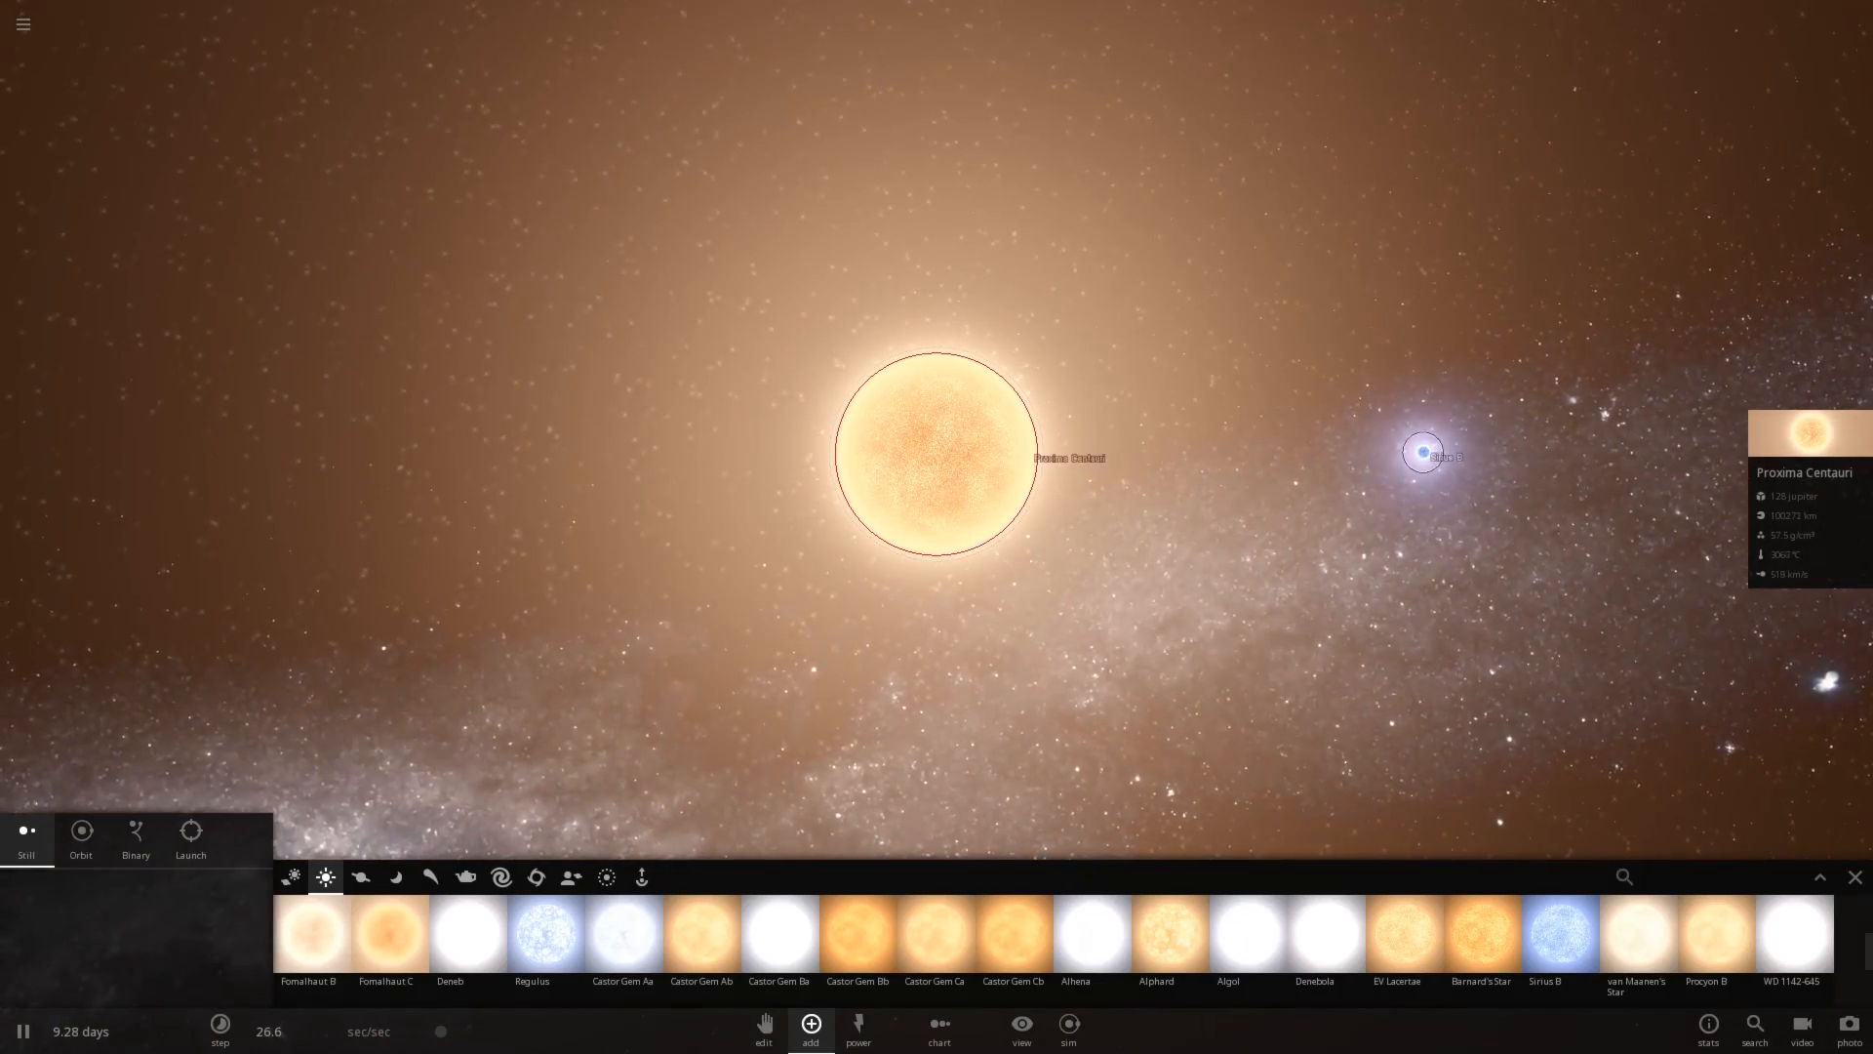
{"action": "left_click", "coordinate": [1423, 450]}
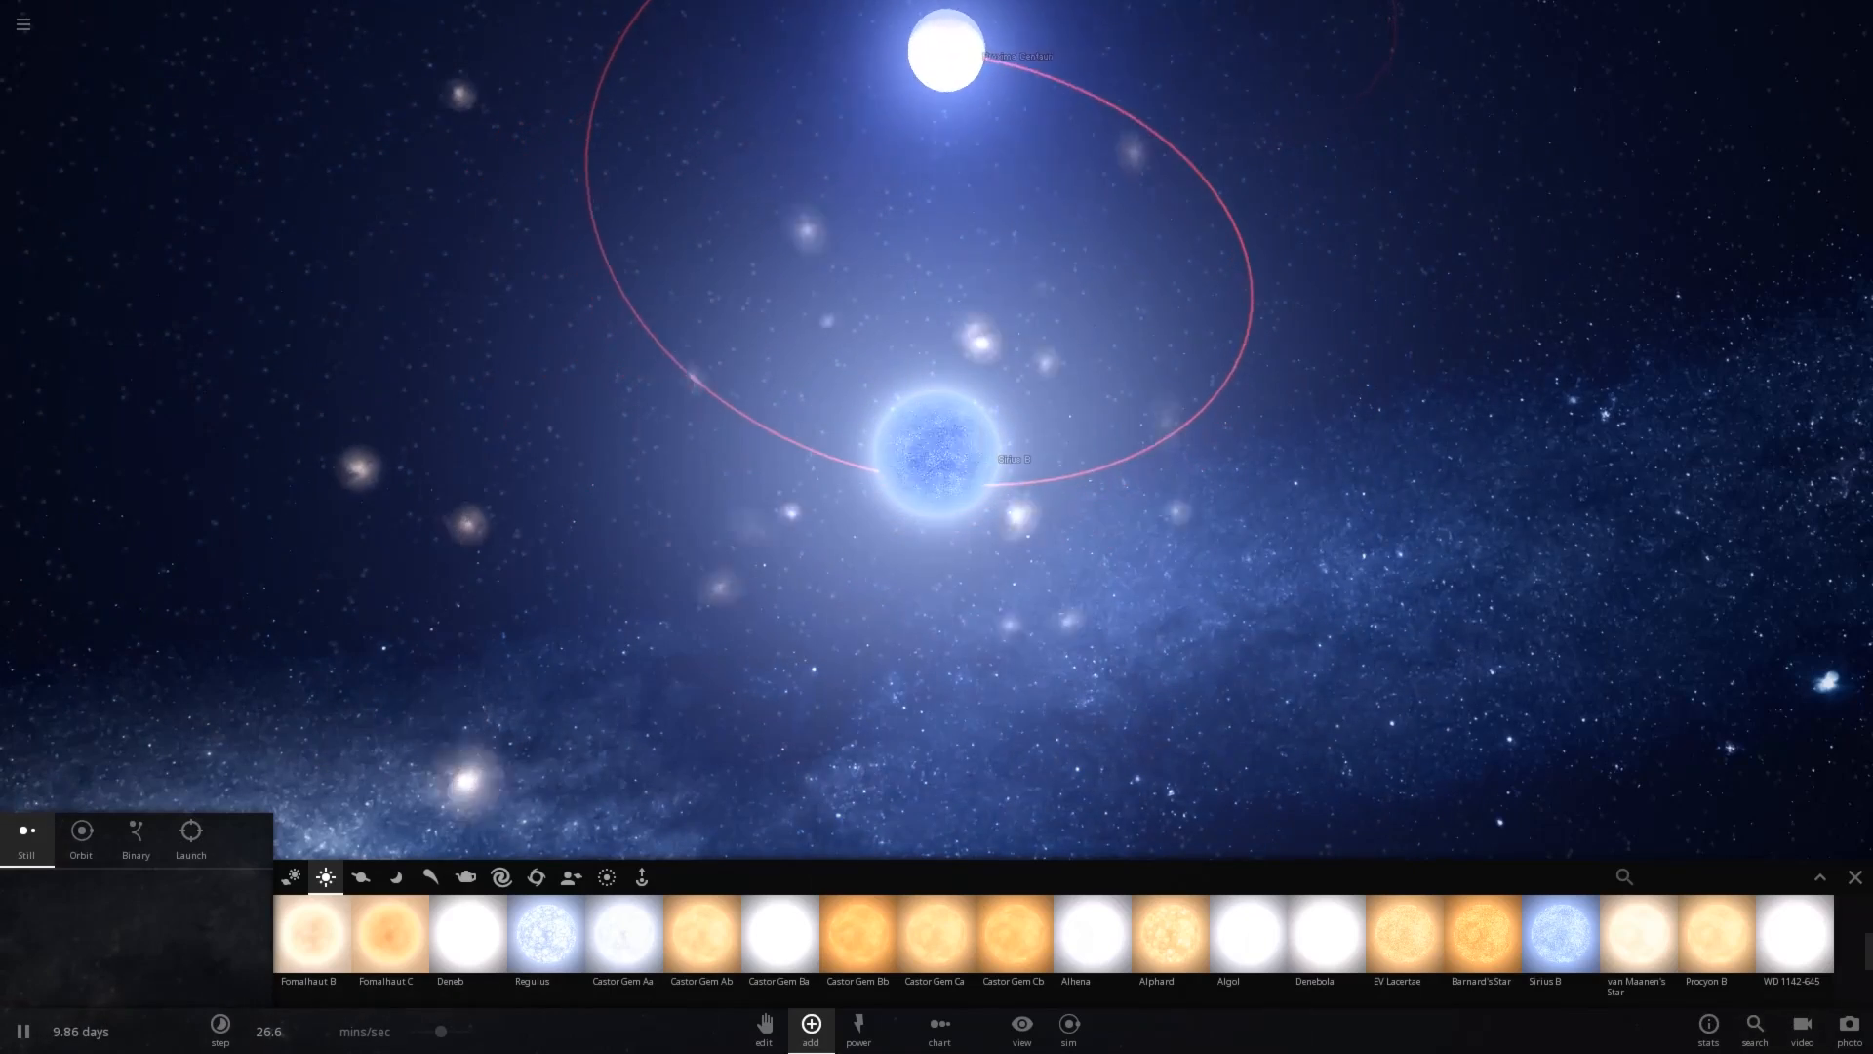
Raise the simulation speed to about 1.3 hours per second
{"action": "left_click", "coordinate": [219, 1024]}
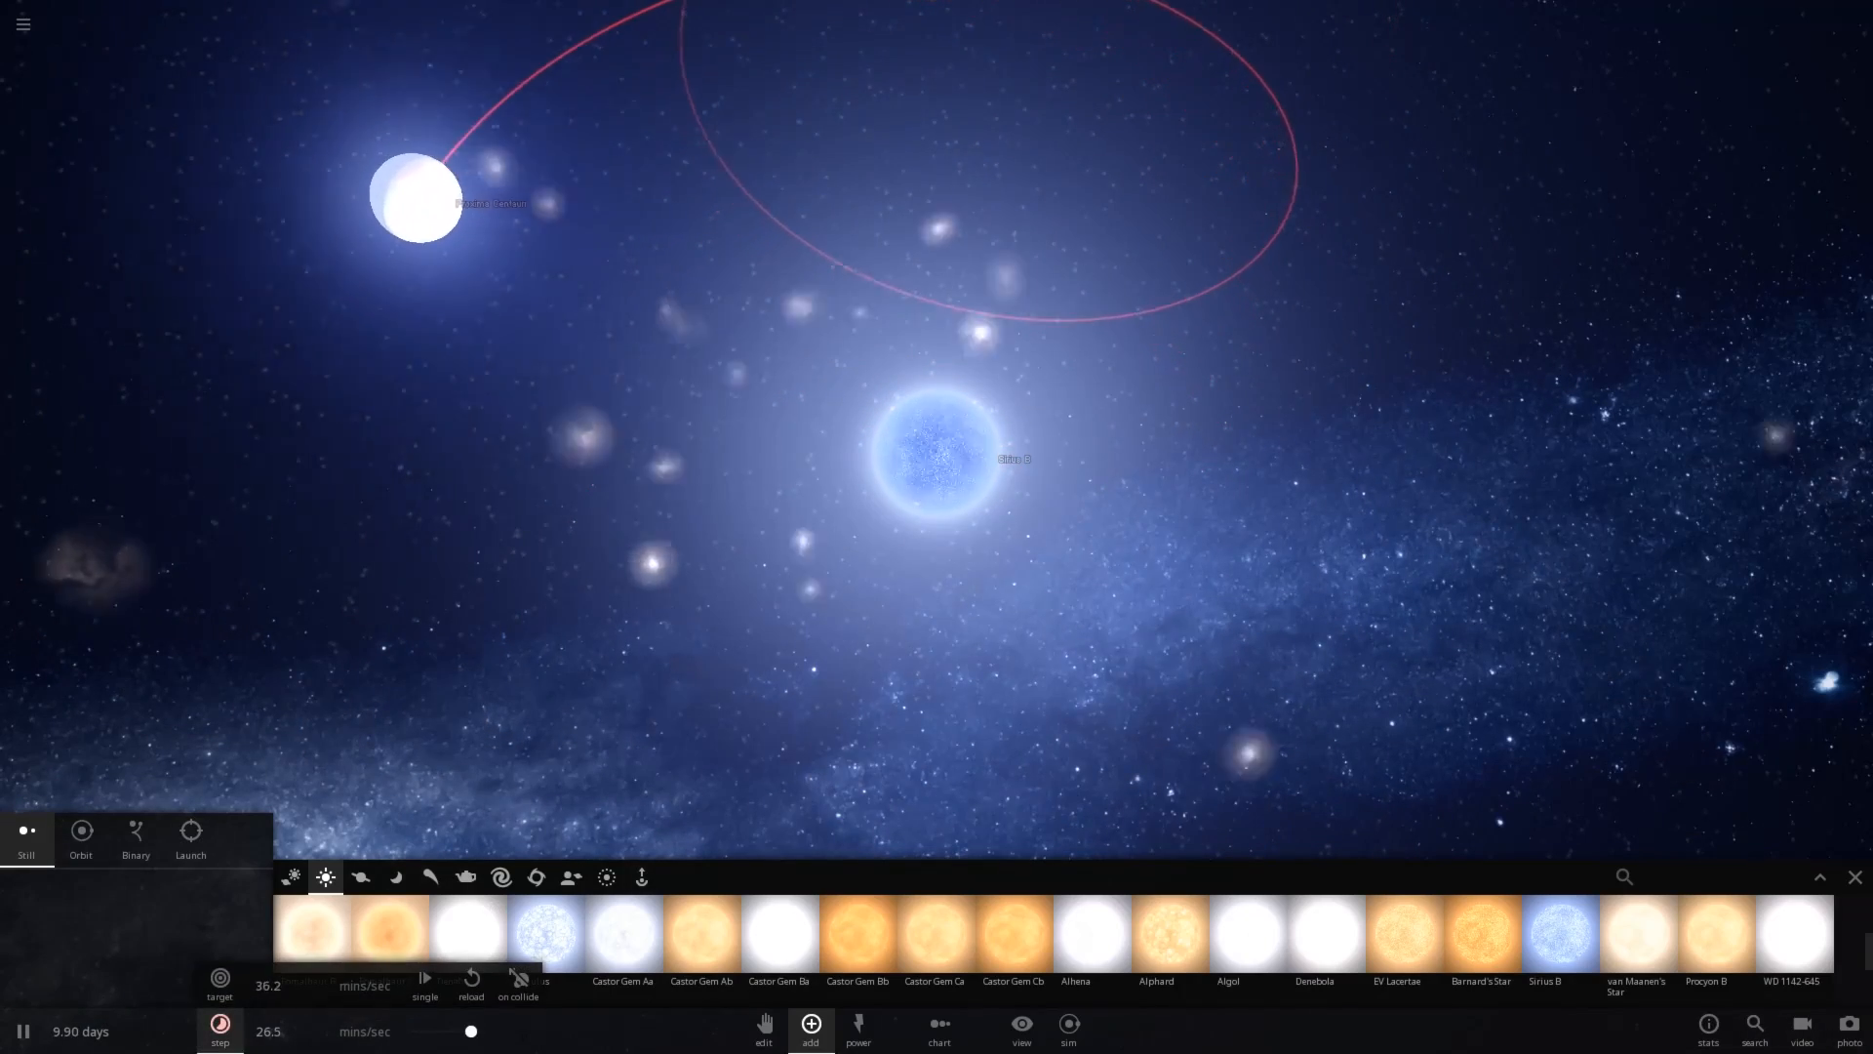
{"action": "left_click", "coordinate": [520, 977]}
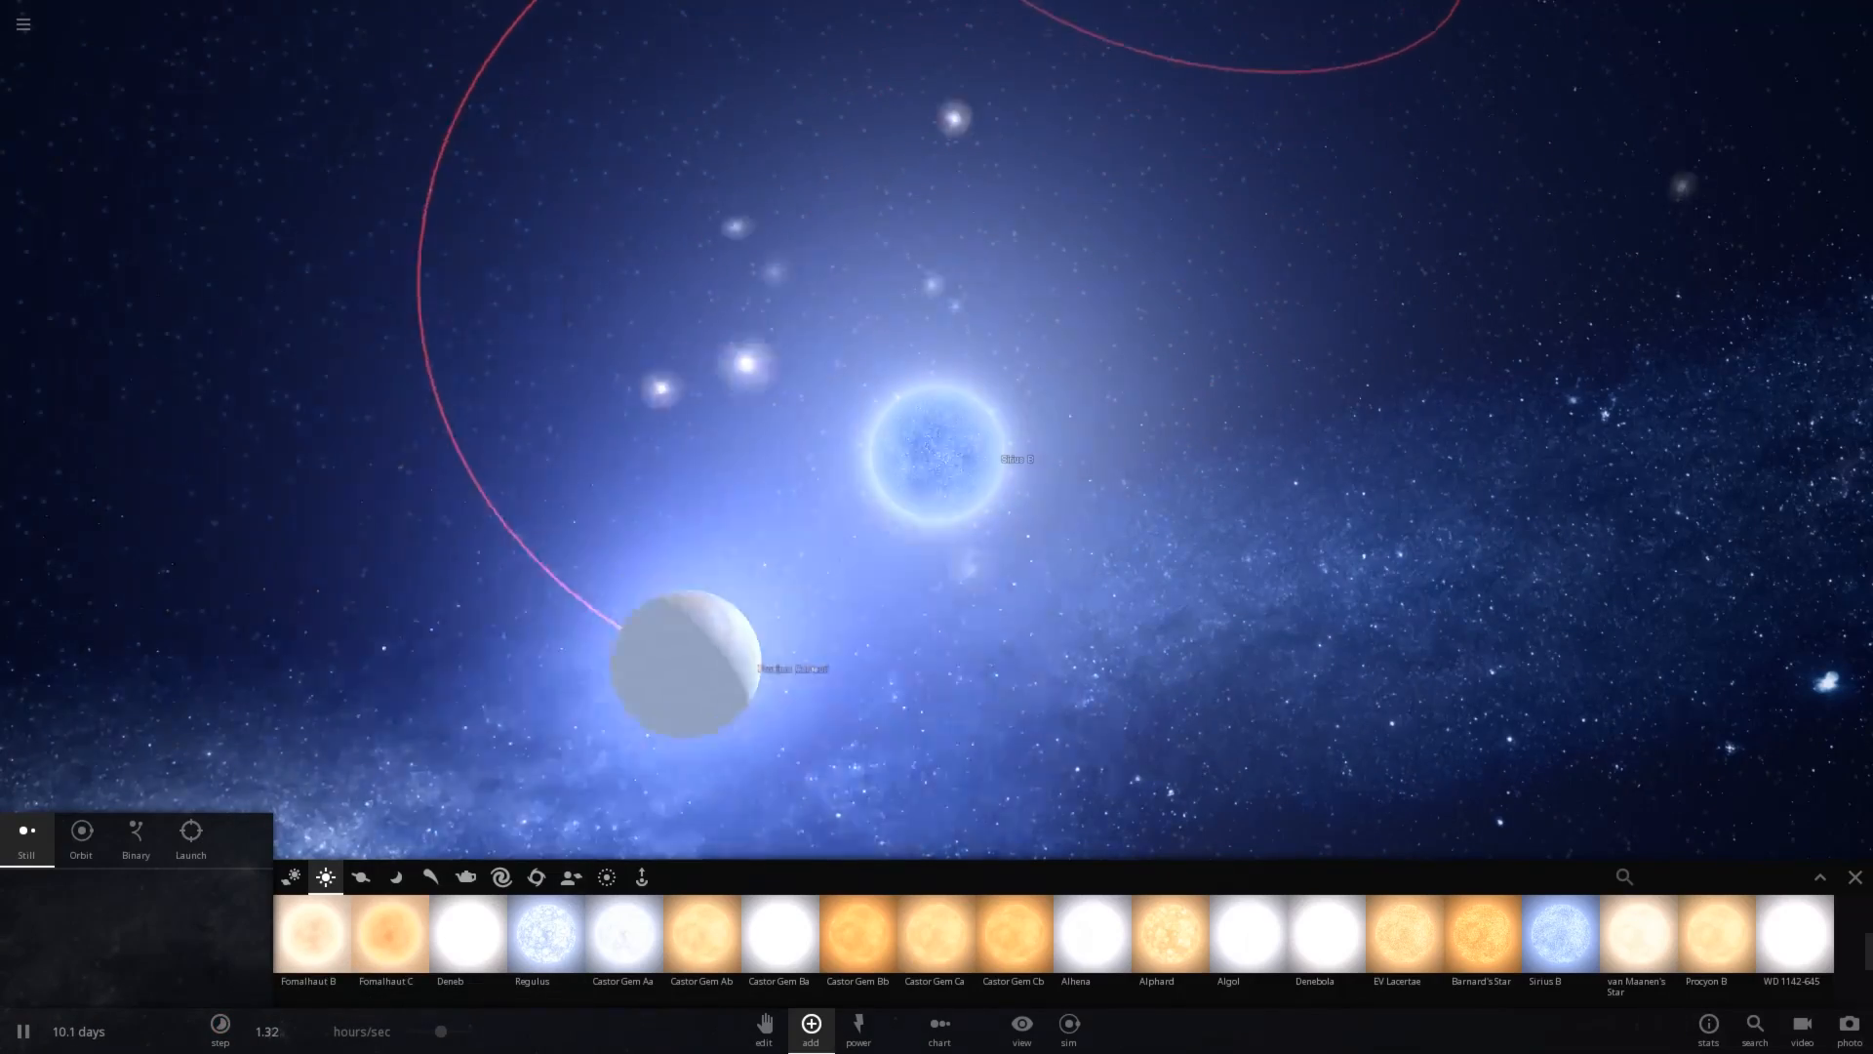
{"action": "scroll", "coordinate": [937, 468], "scroll_direction": "down", "scroll_amount": 5}
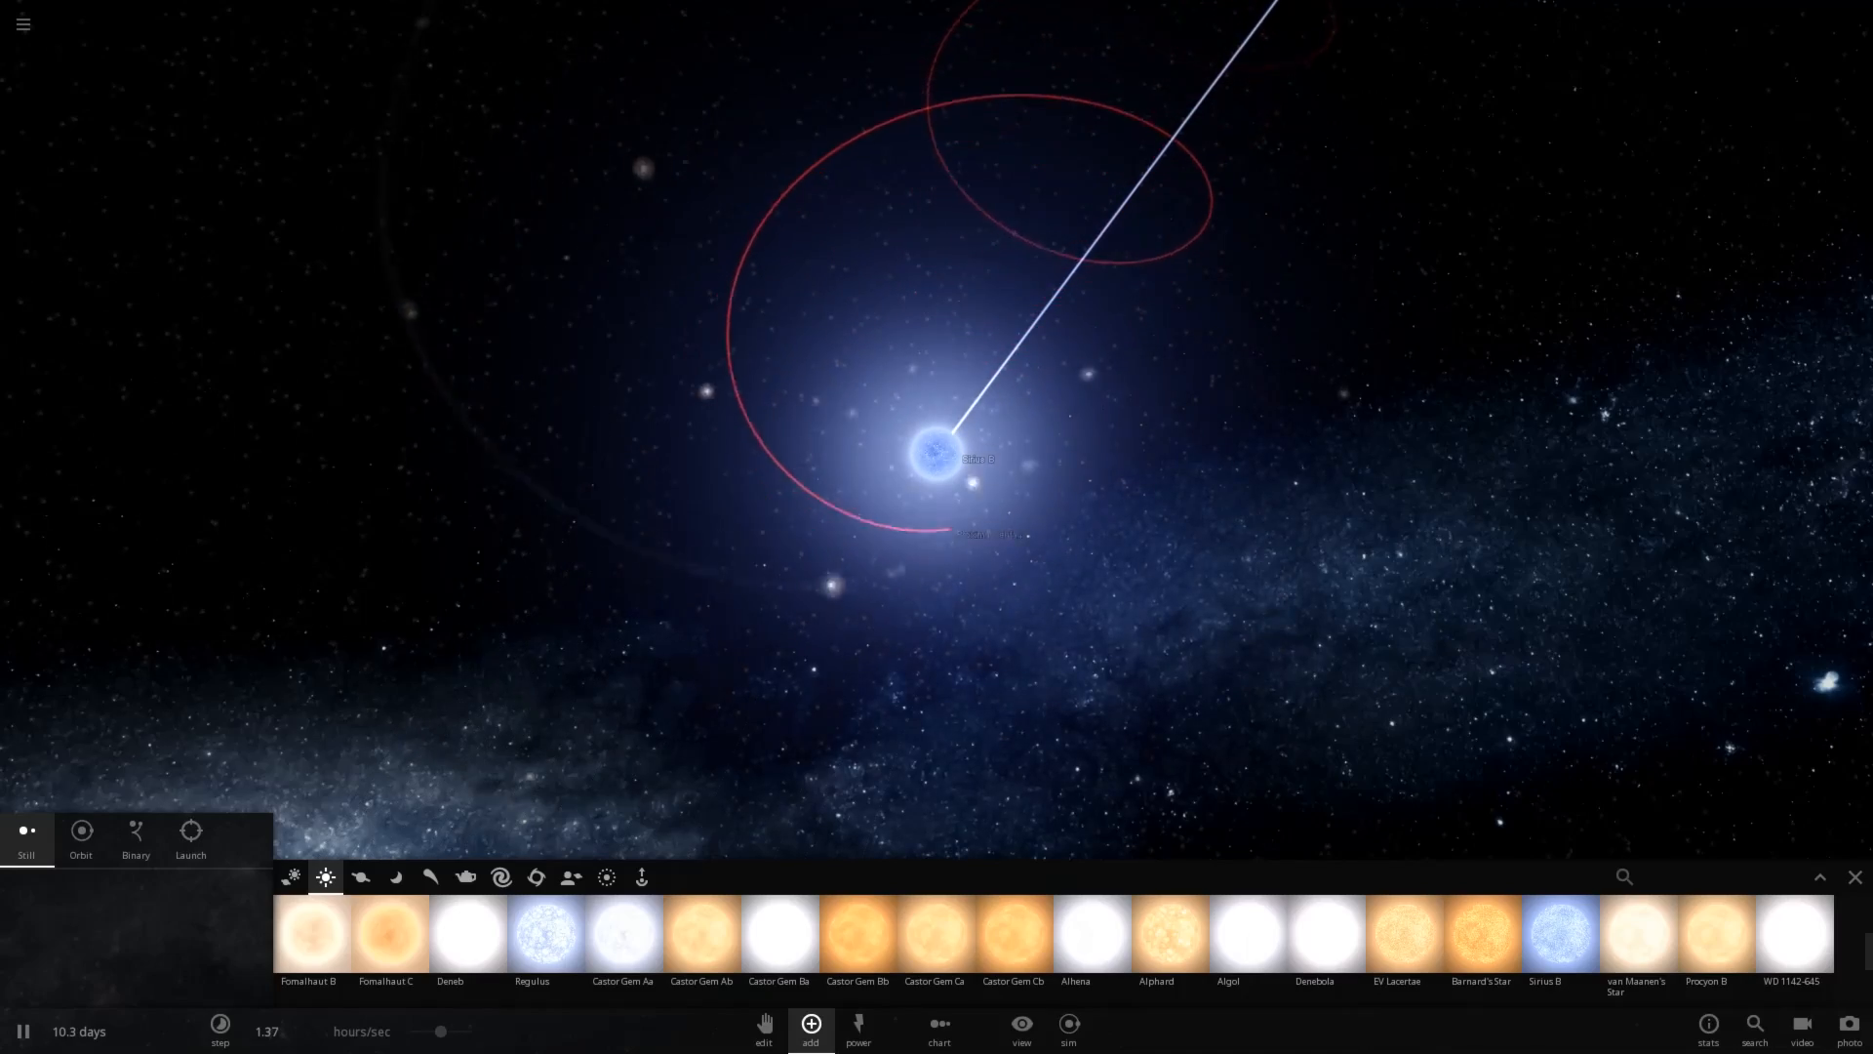
{"action": "scroll", "coordinate": [937, 468], "scroll_direction": "up", "scroll_amount": 5}
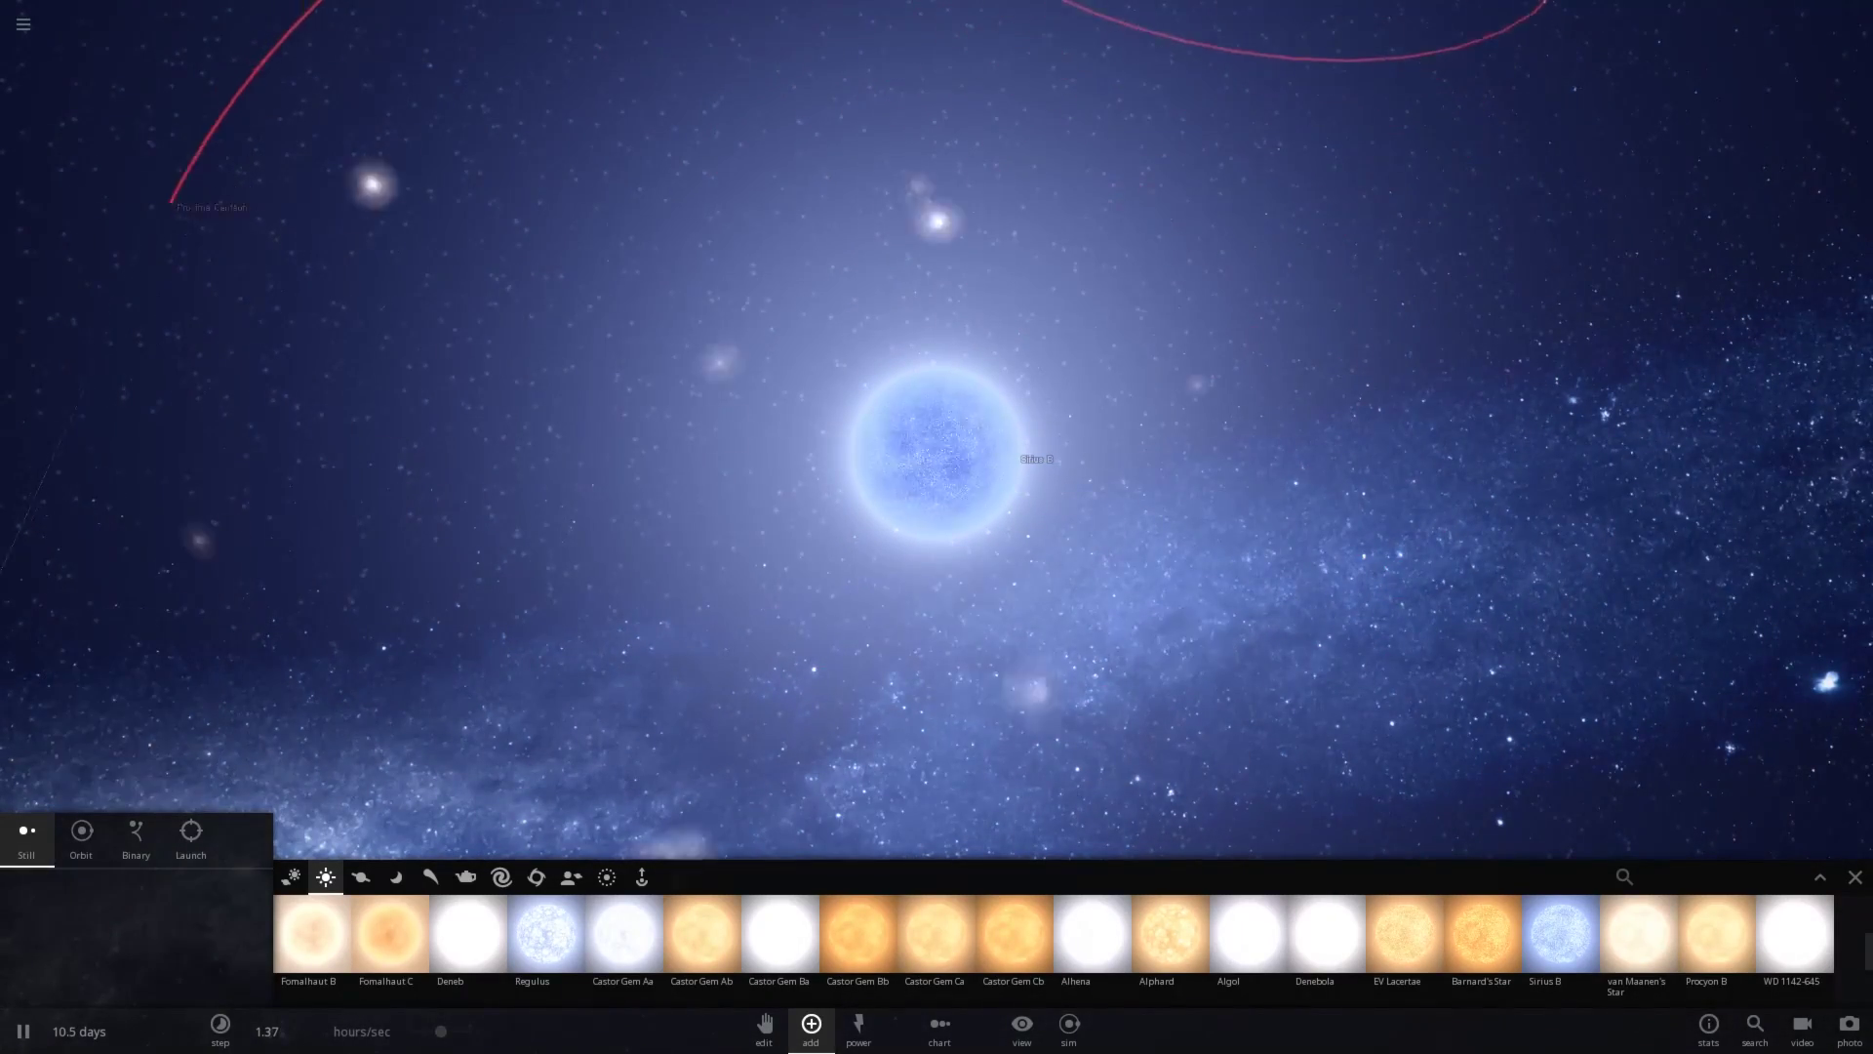
{"action": "scroll", "coordinate": [936, 469], "scroll_direction": "down", "scroll_amount": 5}
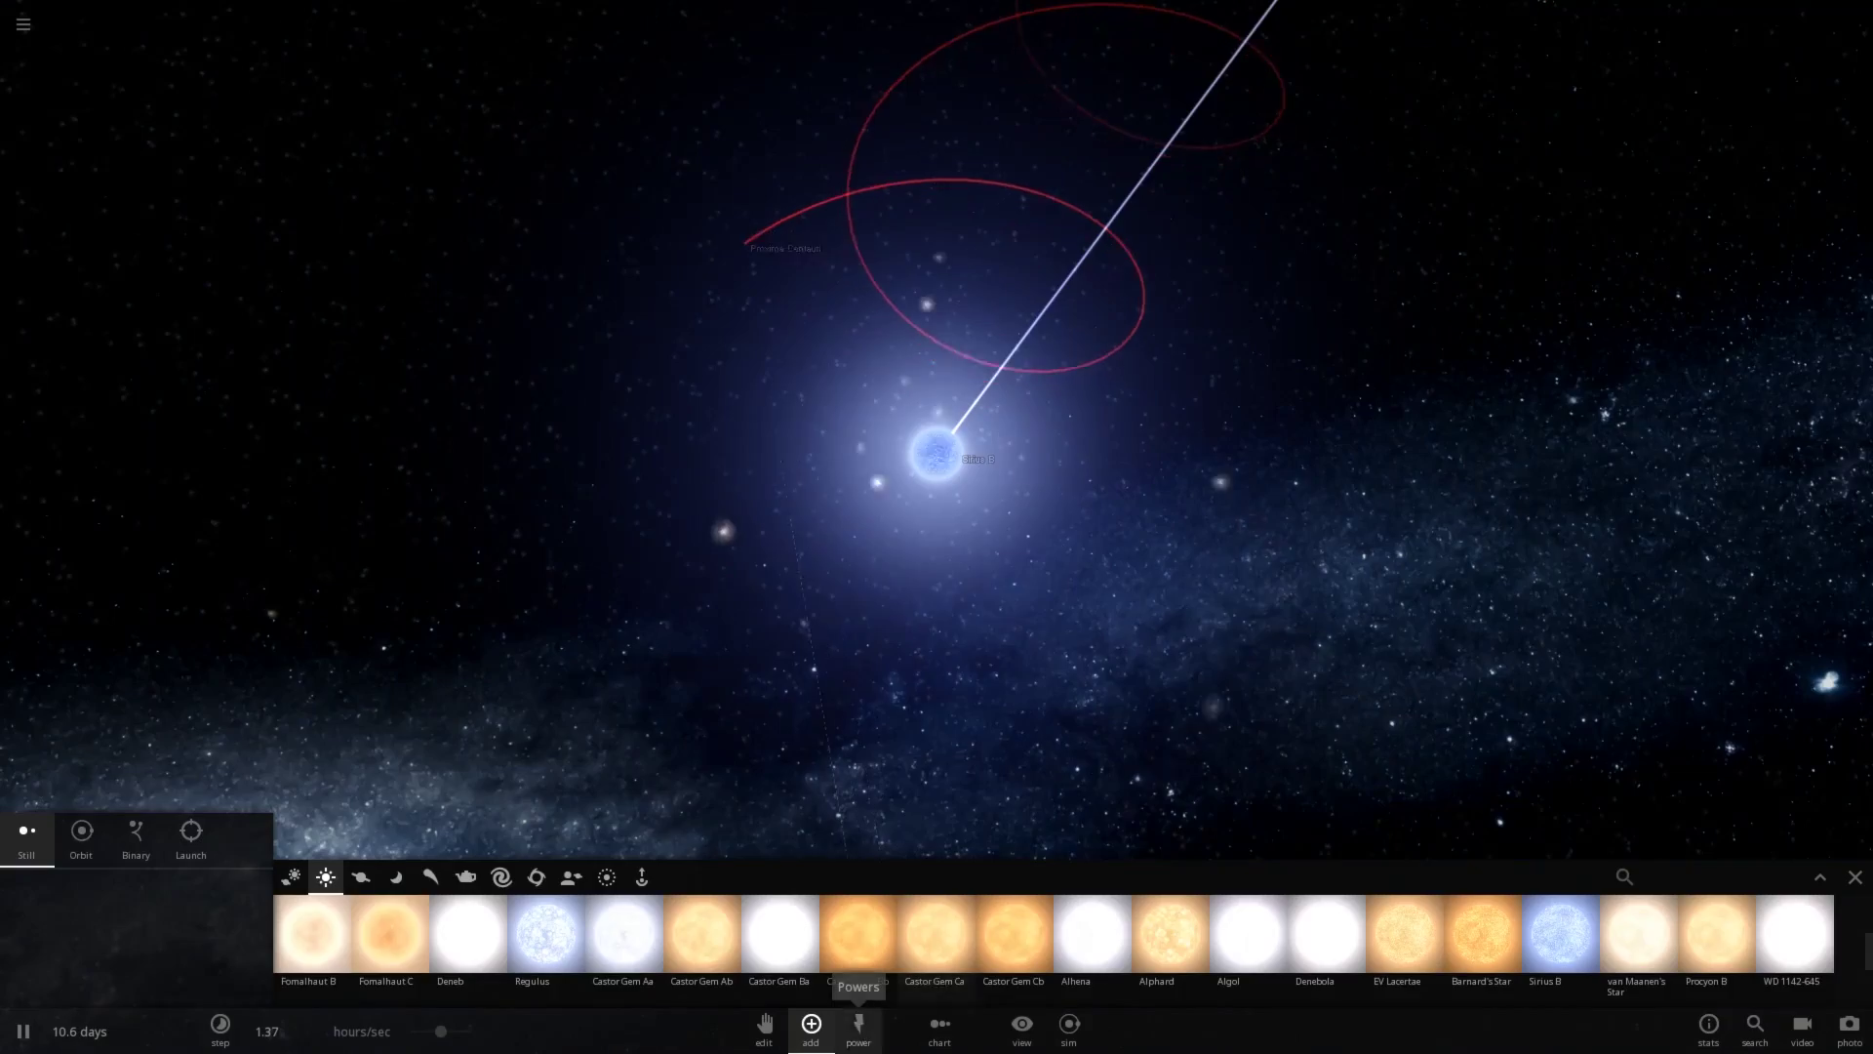
Use the Explode power on Sirius B to make it go supernova, then bring up the main menu
{"action": "left_click", "coordinate": [858, 1024]}
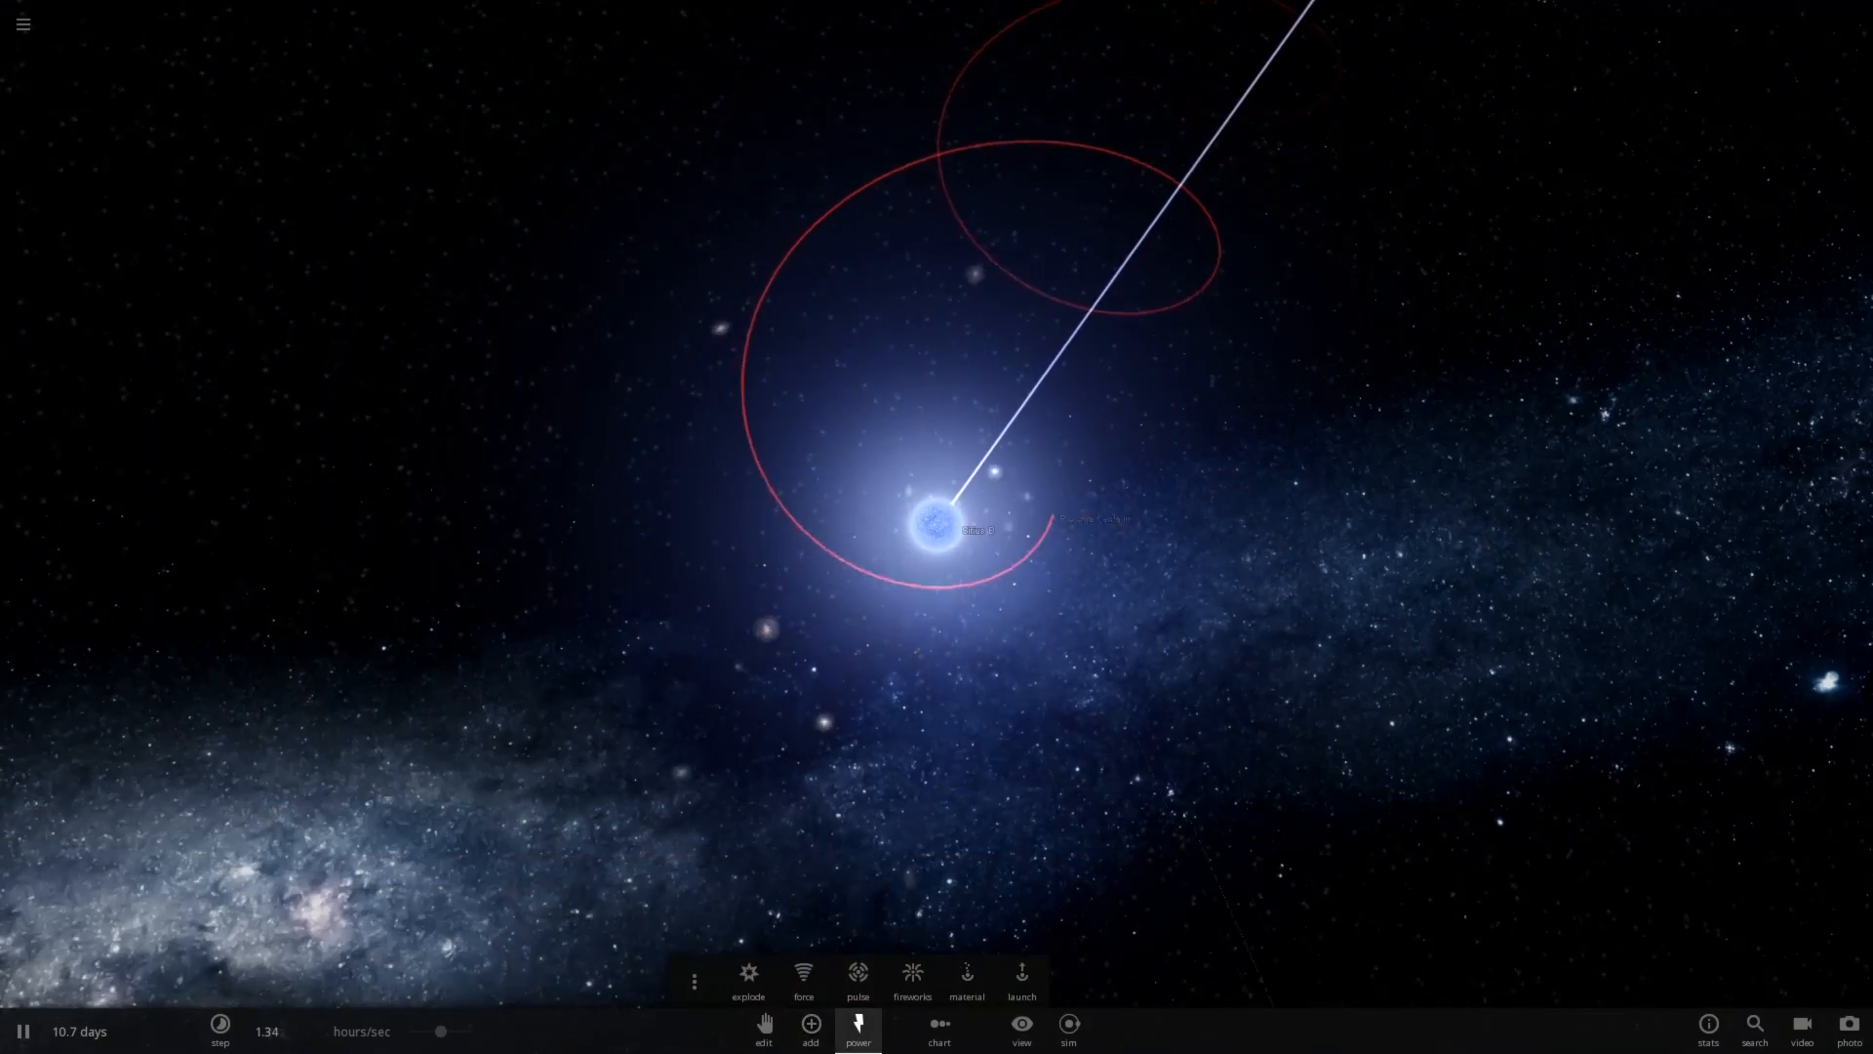
{"action": "left_click", "coordinate": [749, 972]}
{"action": "left_click", "coordinate": [934, 528]}
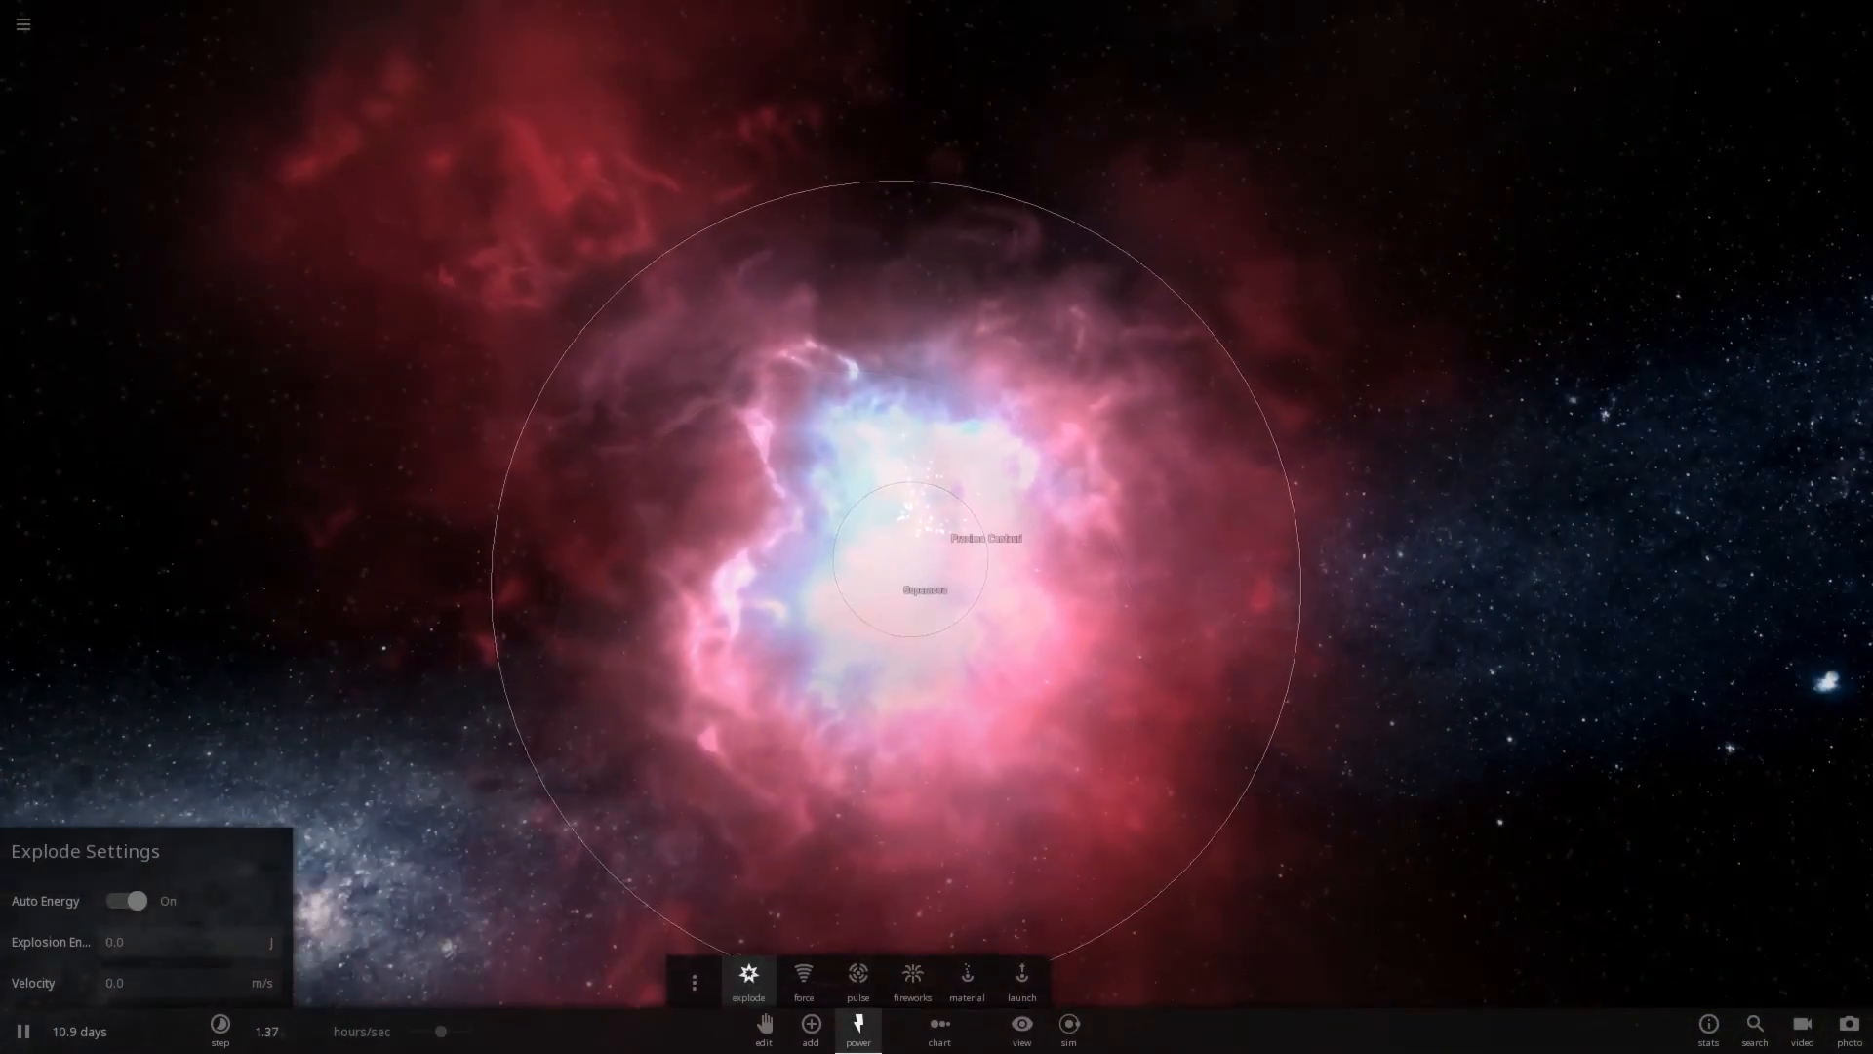
{"action": "key", "text": "Escape"}
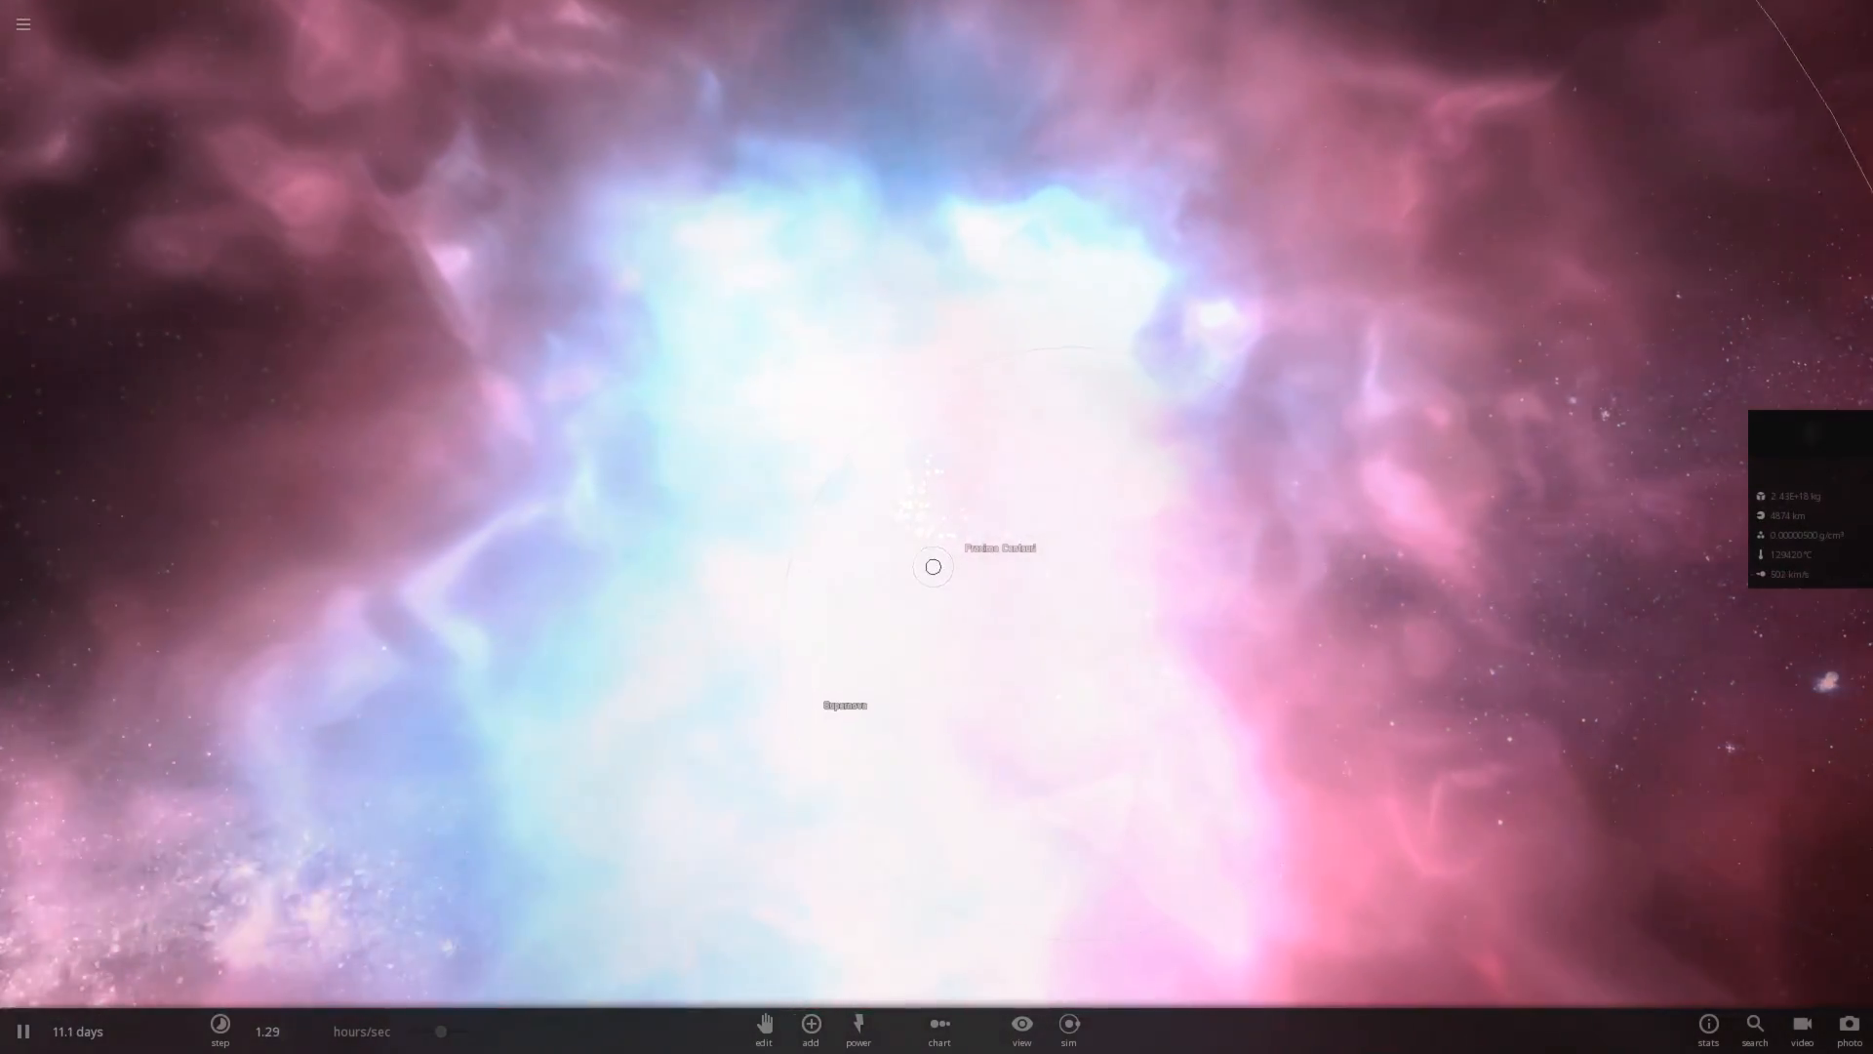
{"action": "key", "text": "Escape"}
Start a new empty simulation and place Proxima Centauri from the star catalogue
{"action": "key", "text": "ctrl+n"}
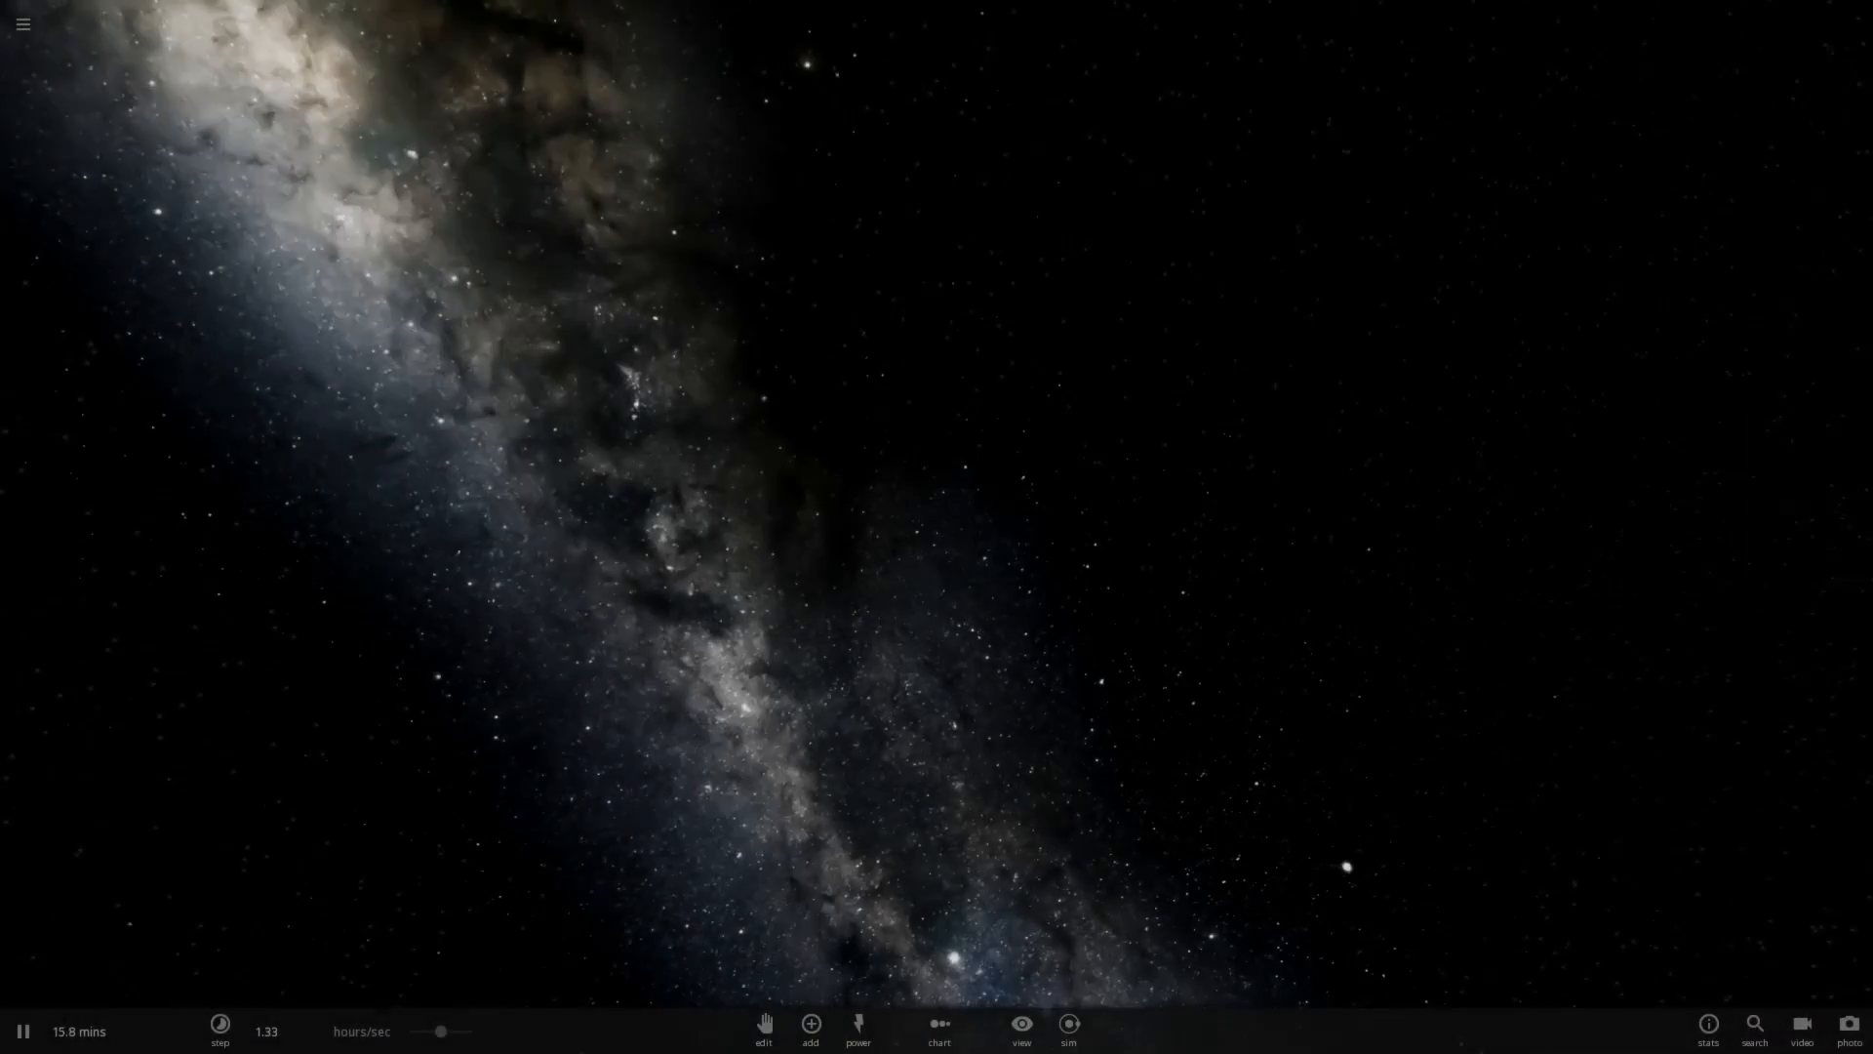
{"action": "left_click", "coordinate": [810, 1025]}
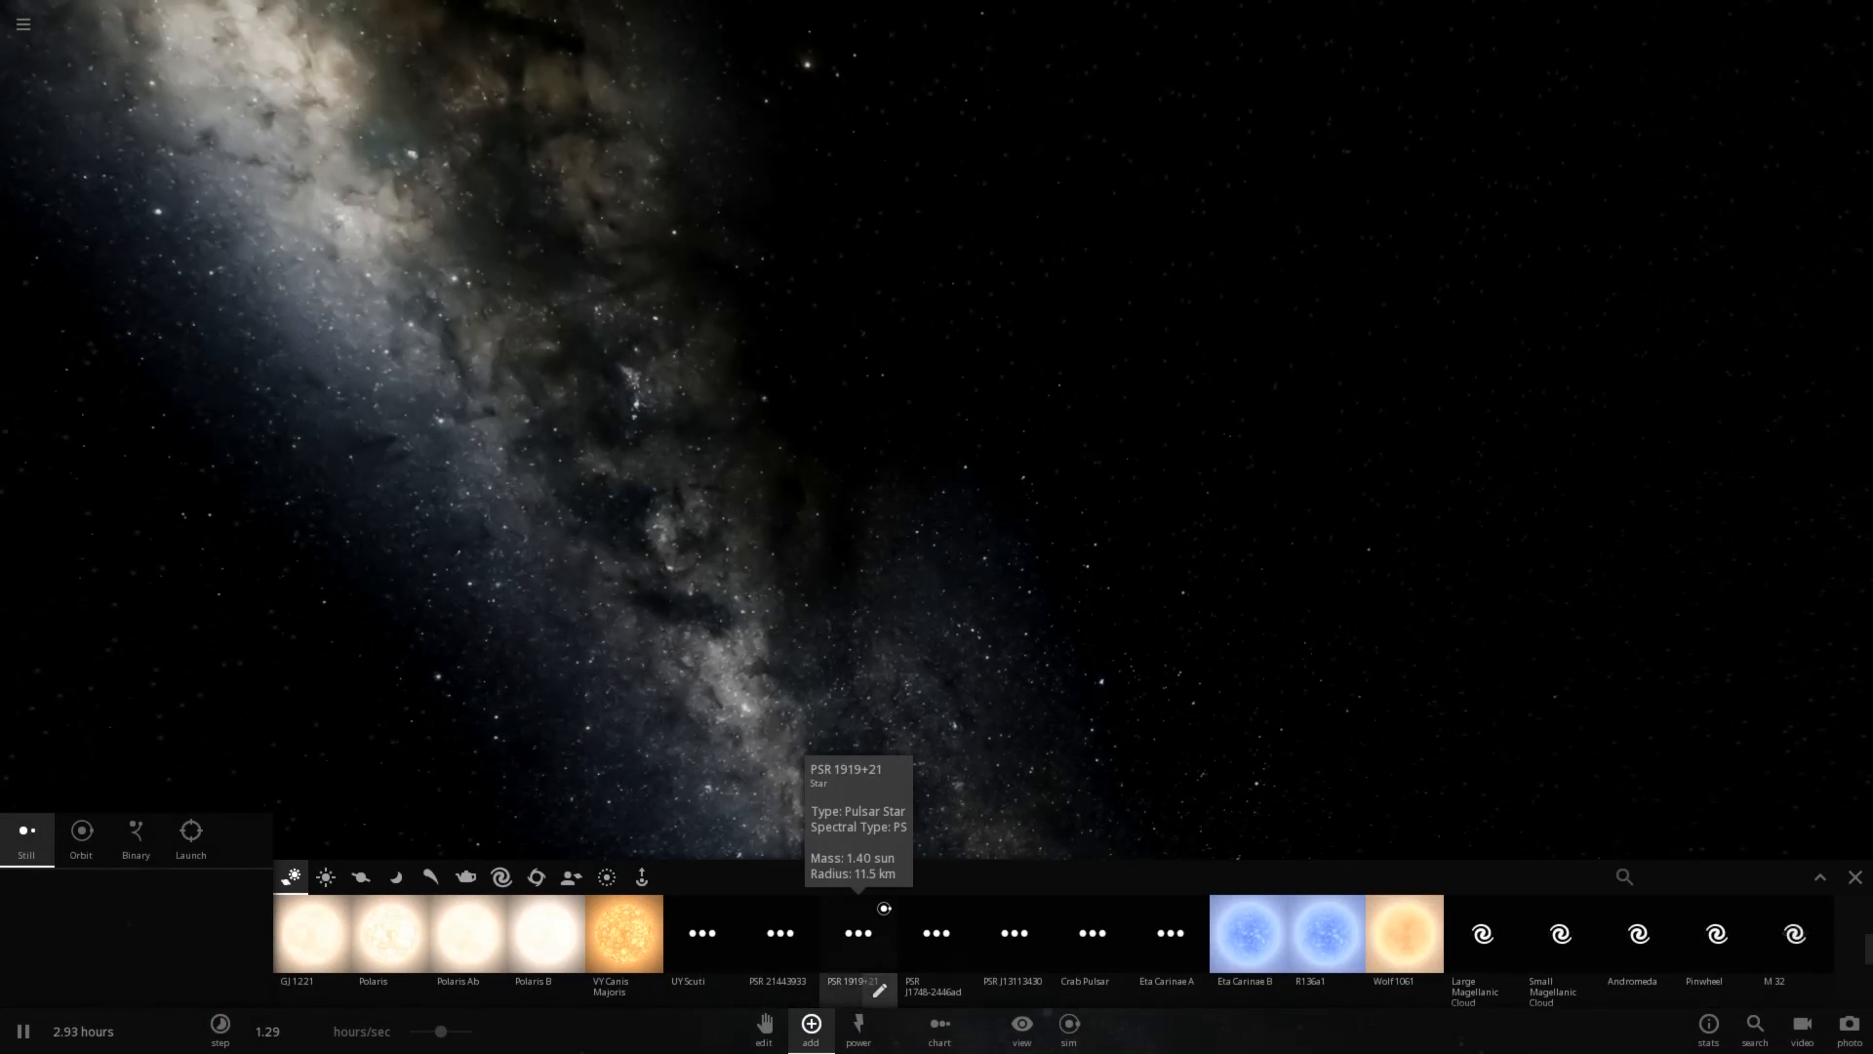
{"action": "scroll", "coordinate": [857, 918], "scroll_direction": "up", "scroll_amount": 3}
{"action": "scroll", "coordinate": [858, 917], "scroll_direction": "down", "scroll_amount": 2}
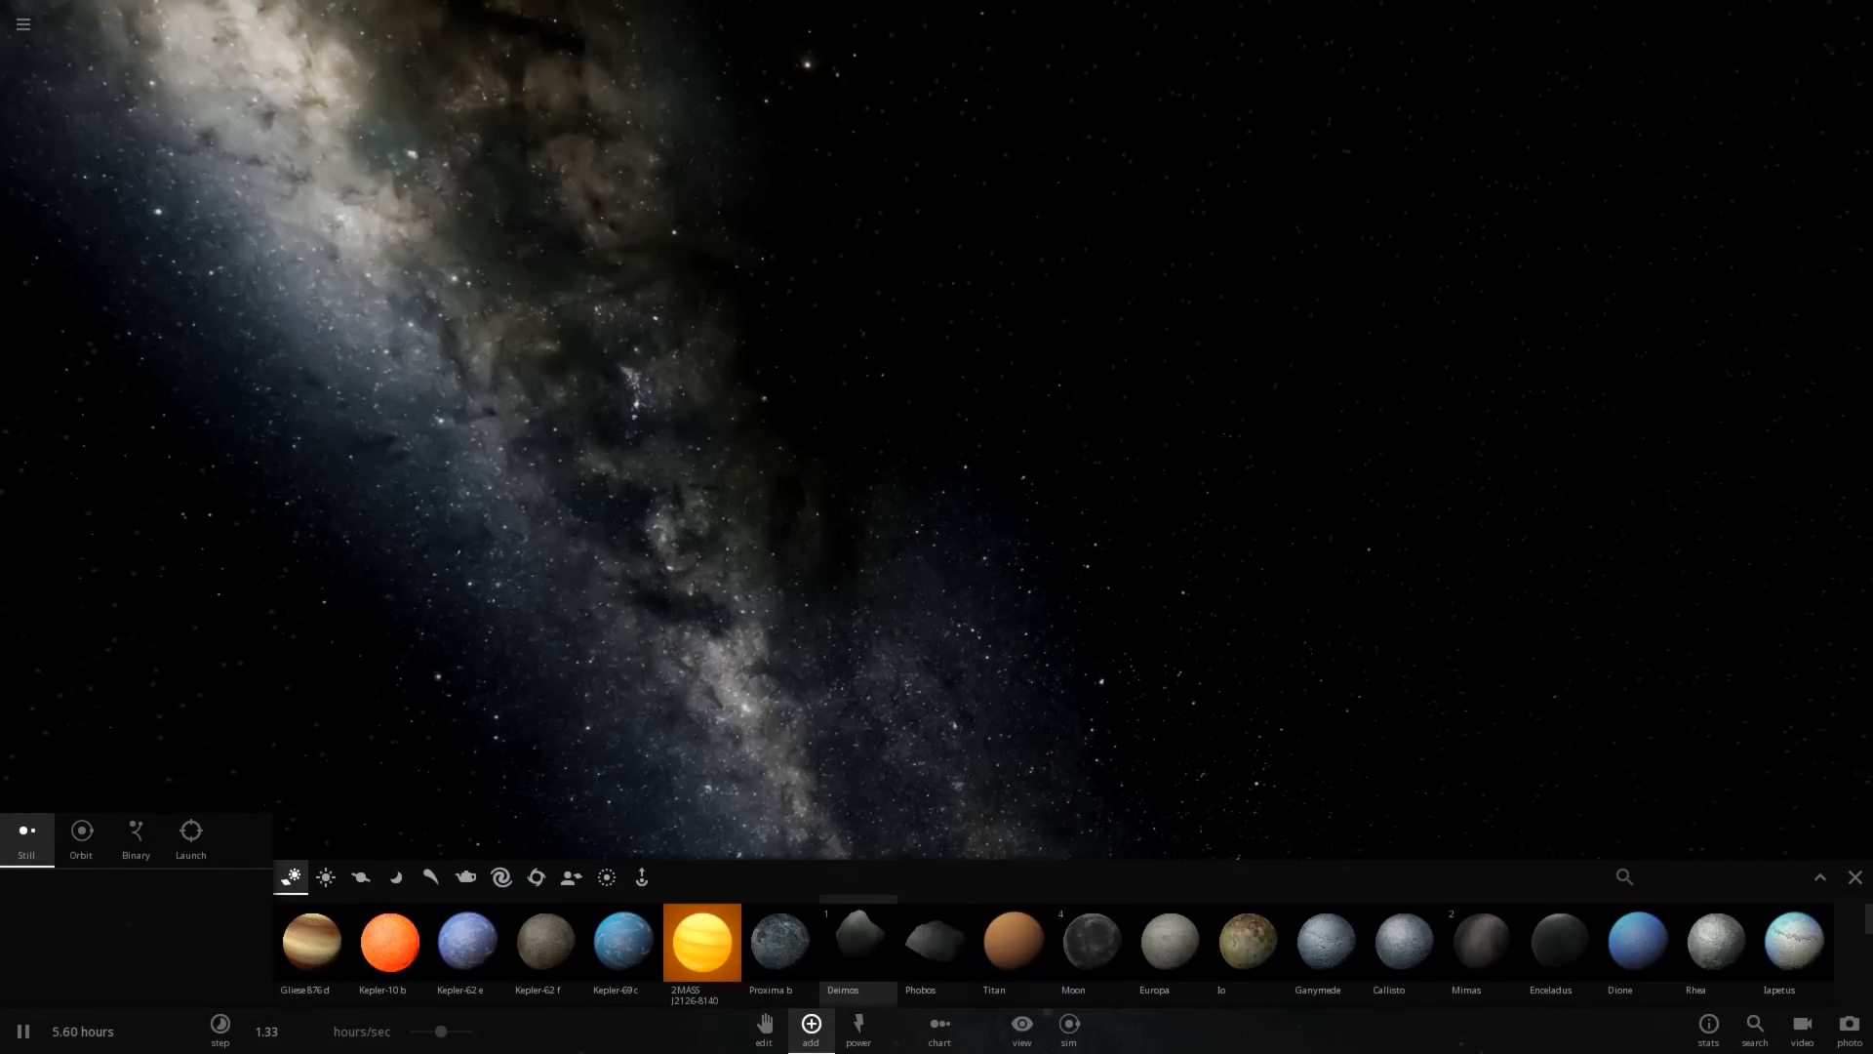
{"action": "left_click", "coordinate": [326, 878]}
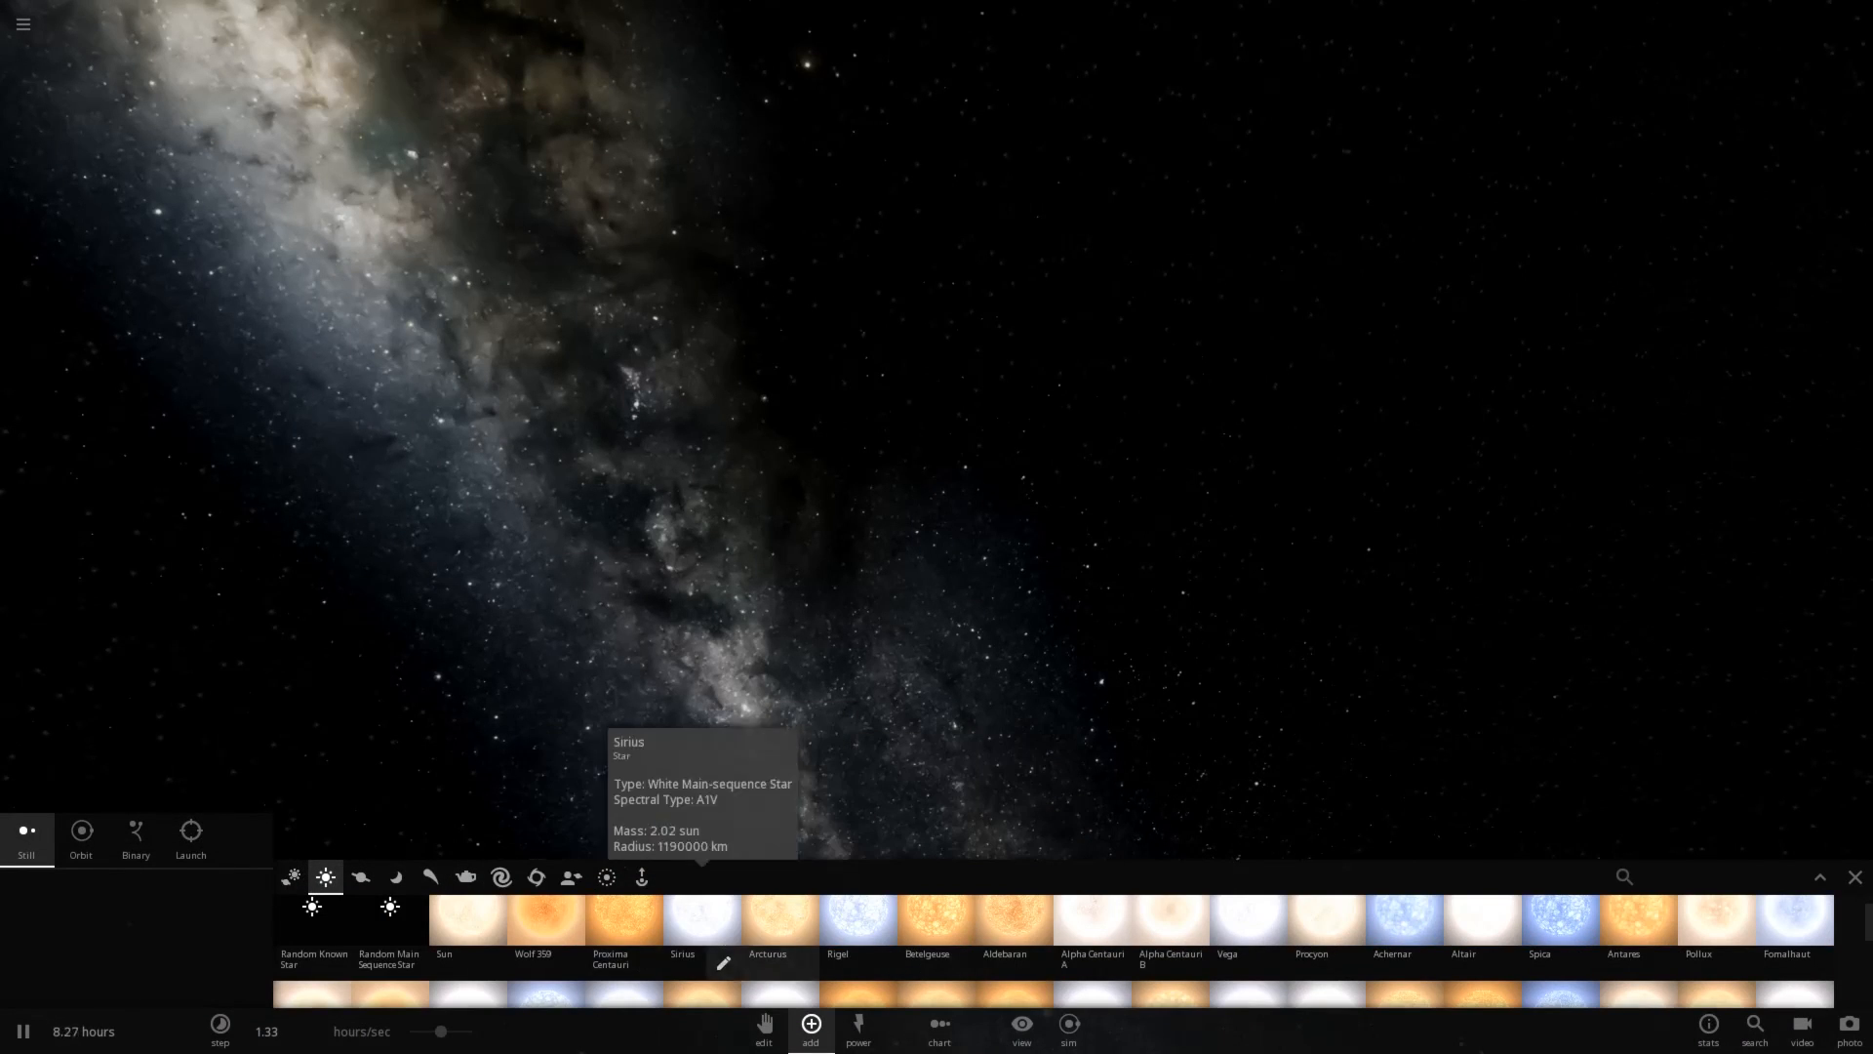
{"action": "left_click", "coordinate": [627, 920]}
{"action": "left_click", "coordinate": [876, 516]}
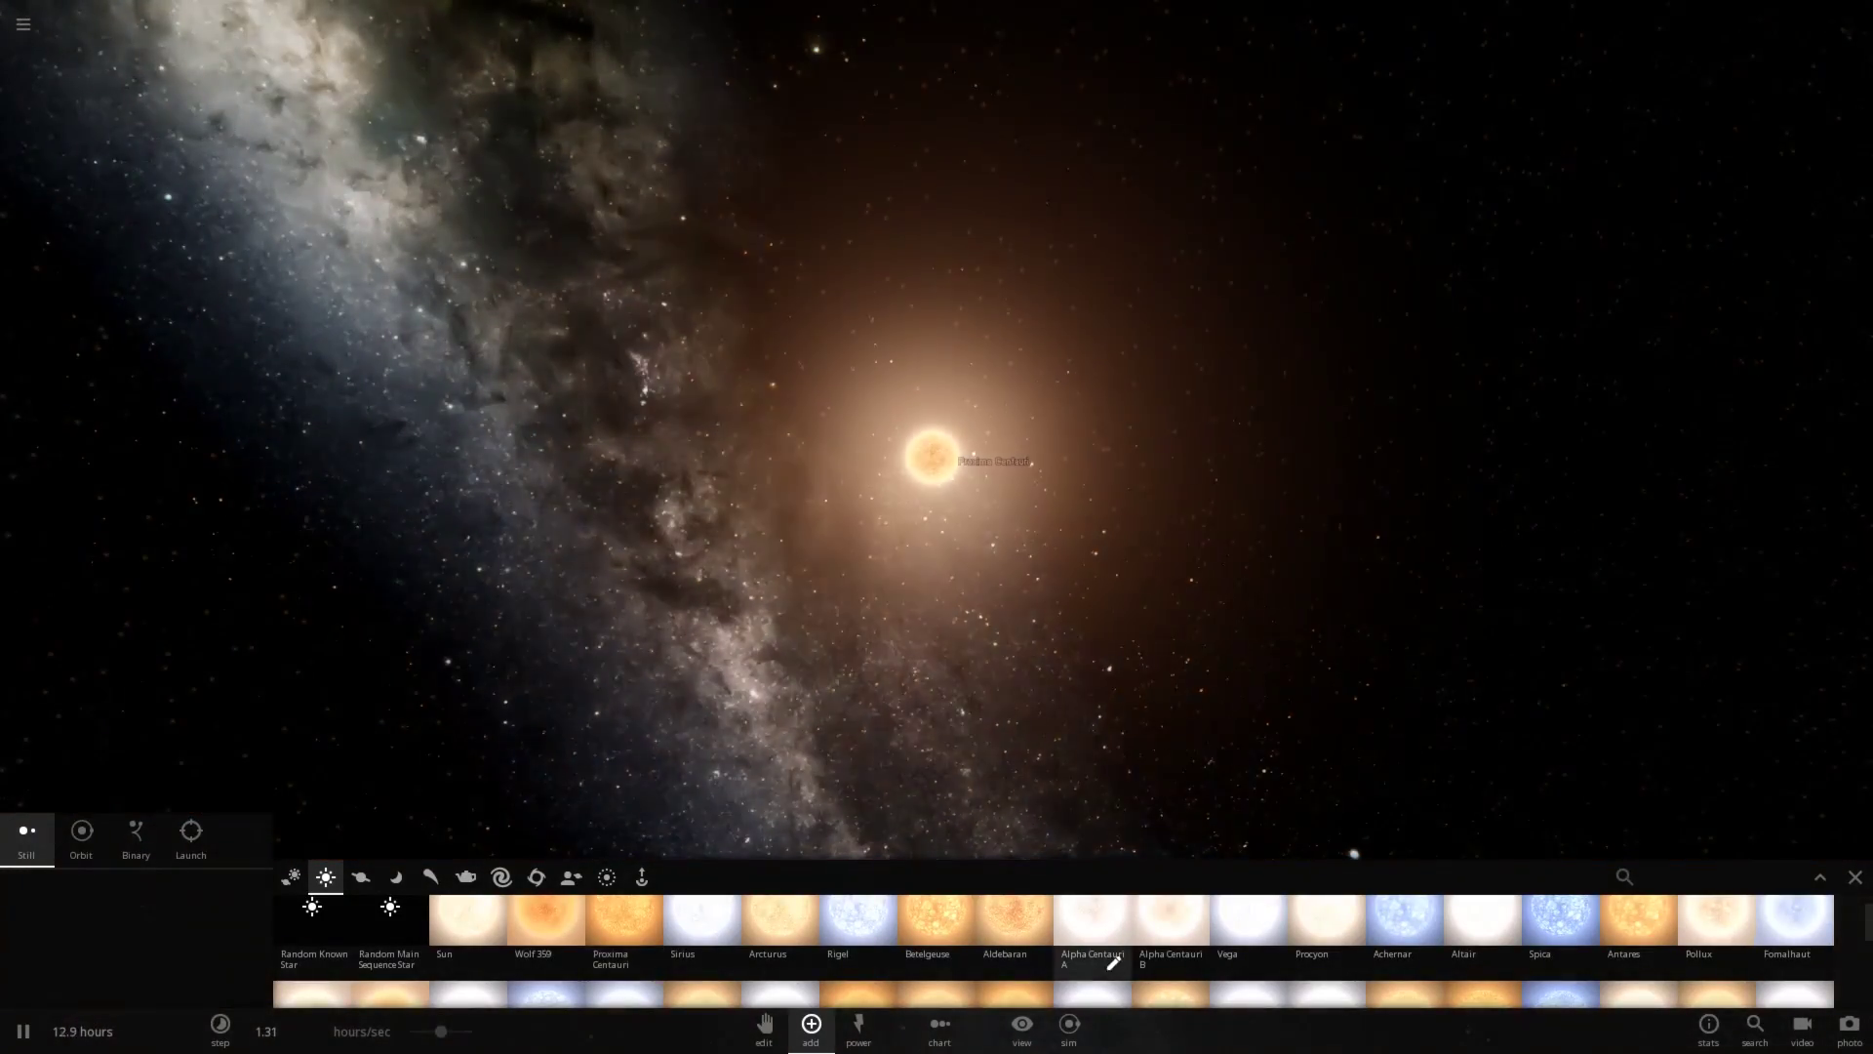
{"action": "scroll", "coordinate": [1090, 938], "scroll_direction": "down", "scroll_amount": 2}
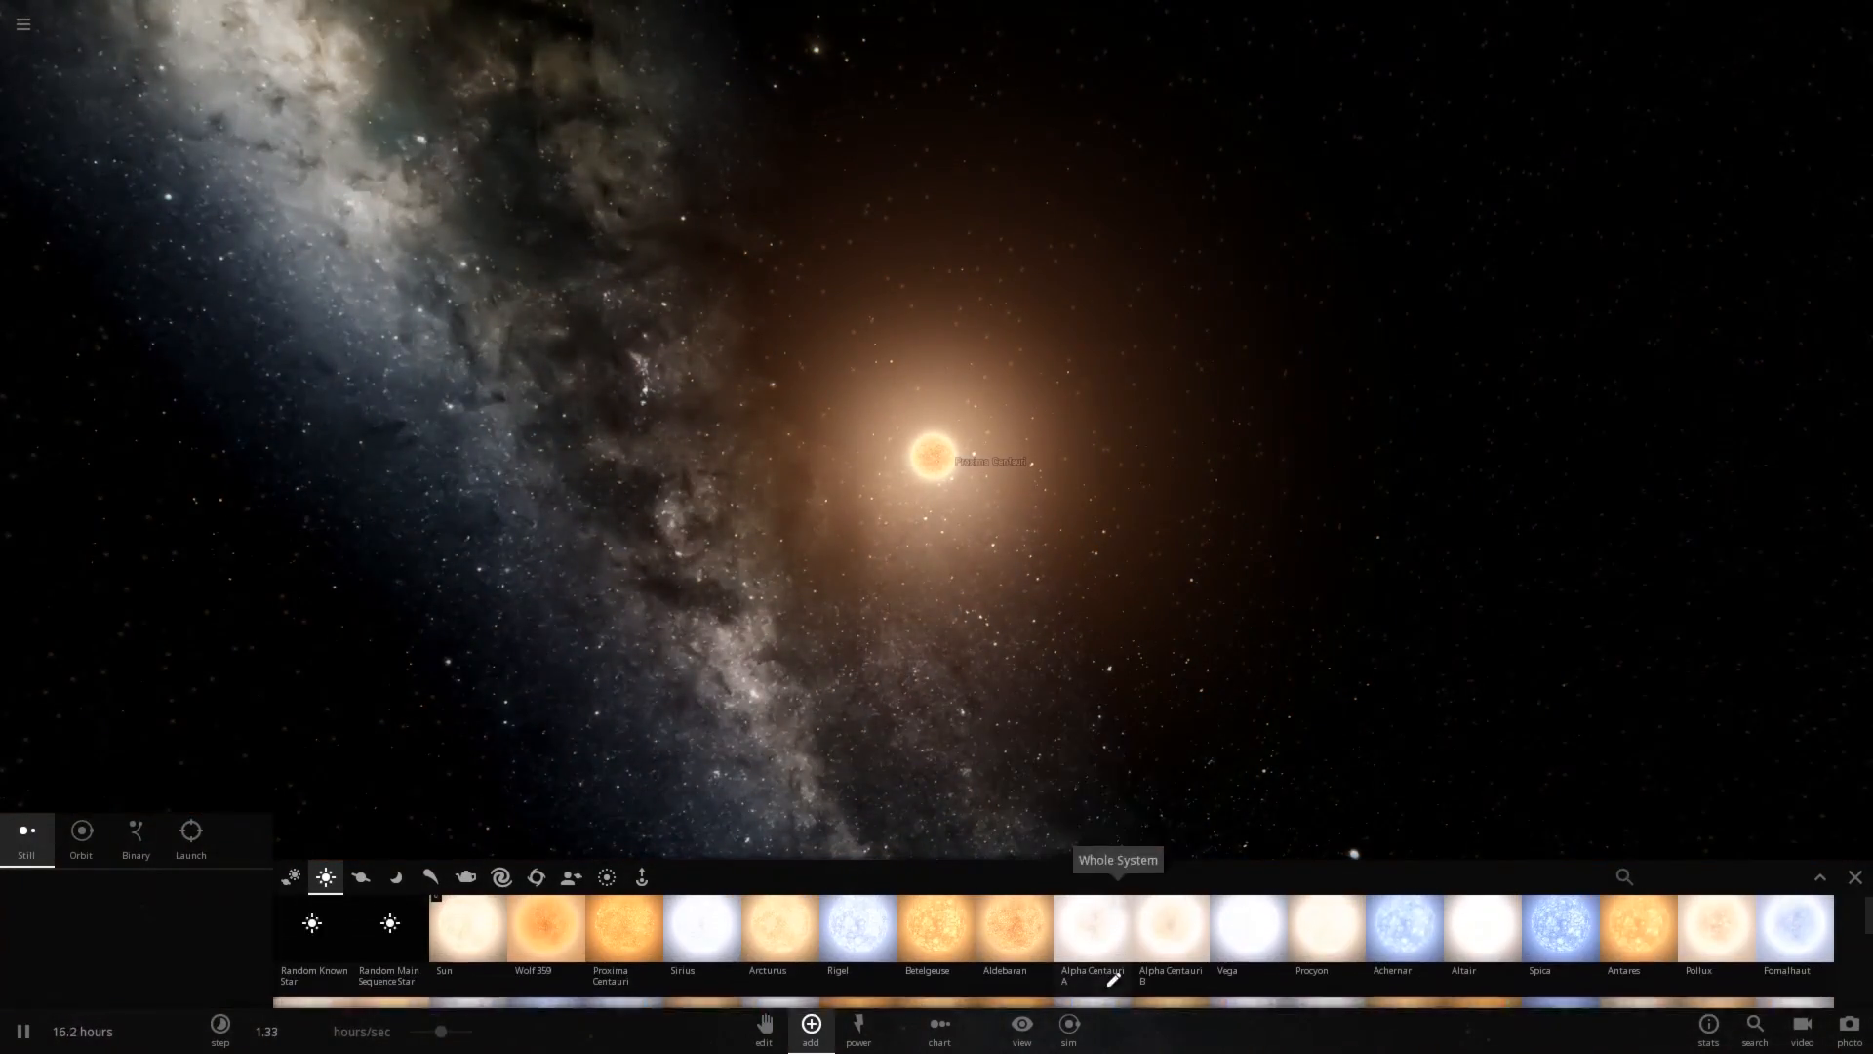
Place Sirius B from the star catalogue close beside Proxima Centauri
{"action": "left_click", "coordinate": [1560, 936]}
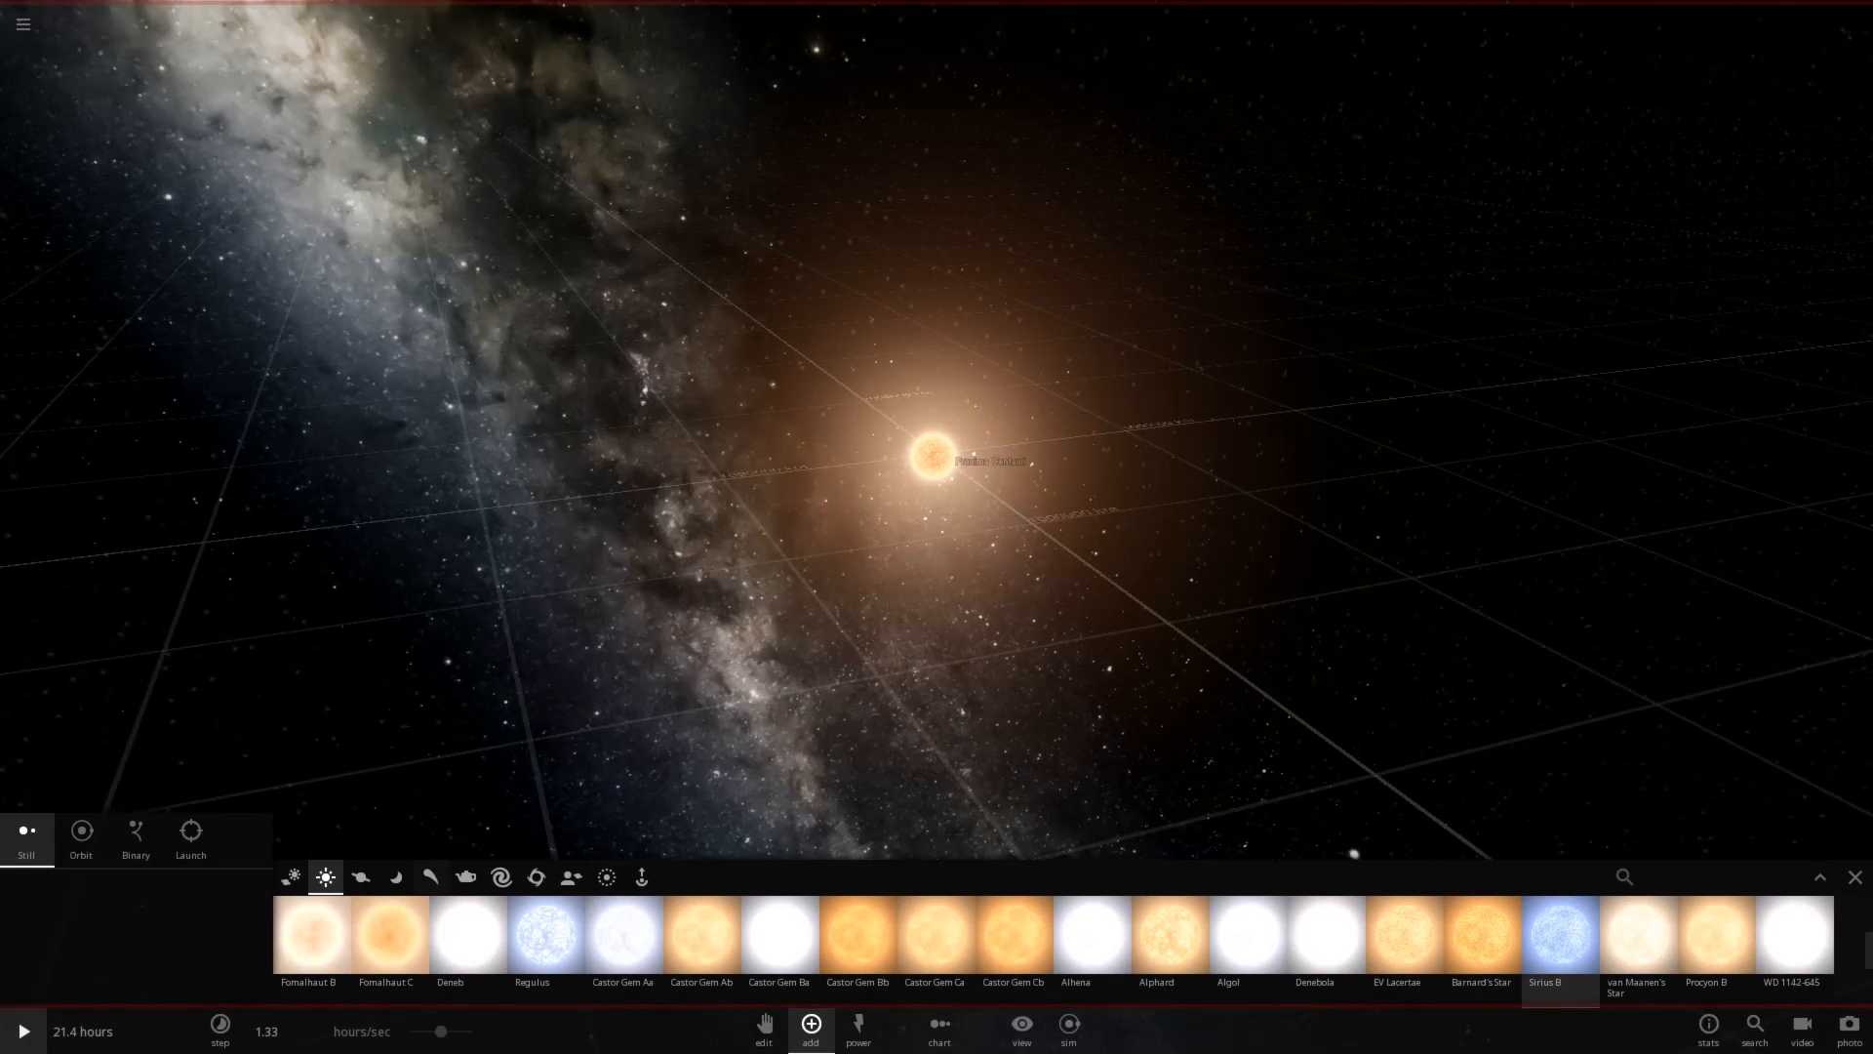
{"action": "left_click", "coordinate": [1088, 481]}
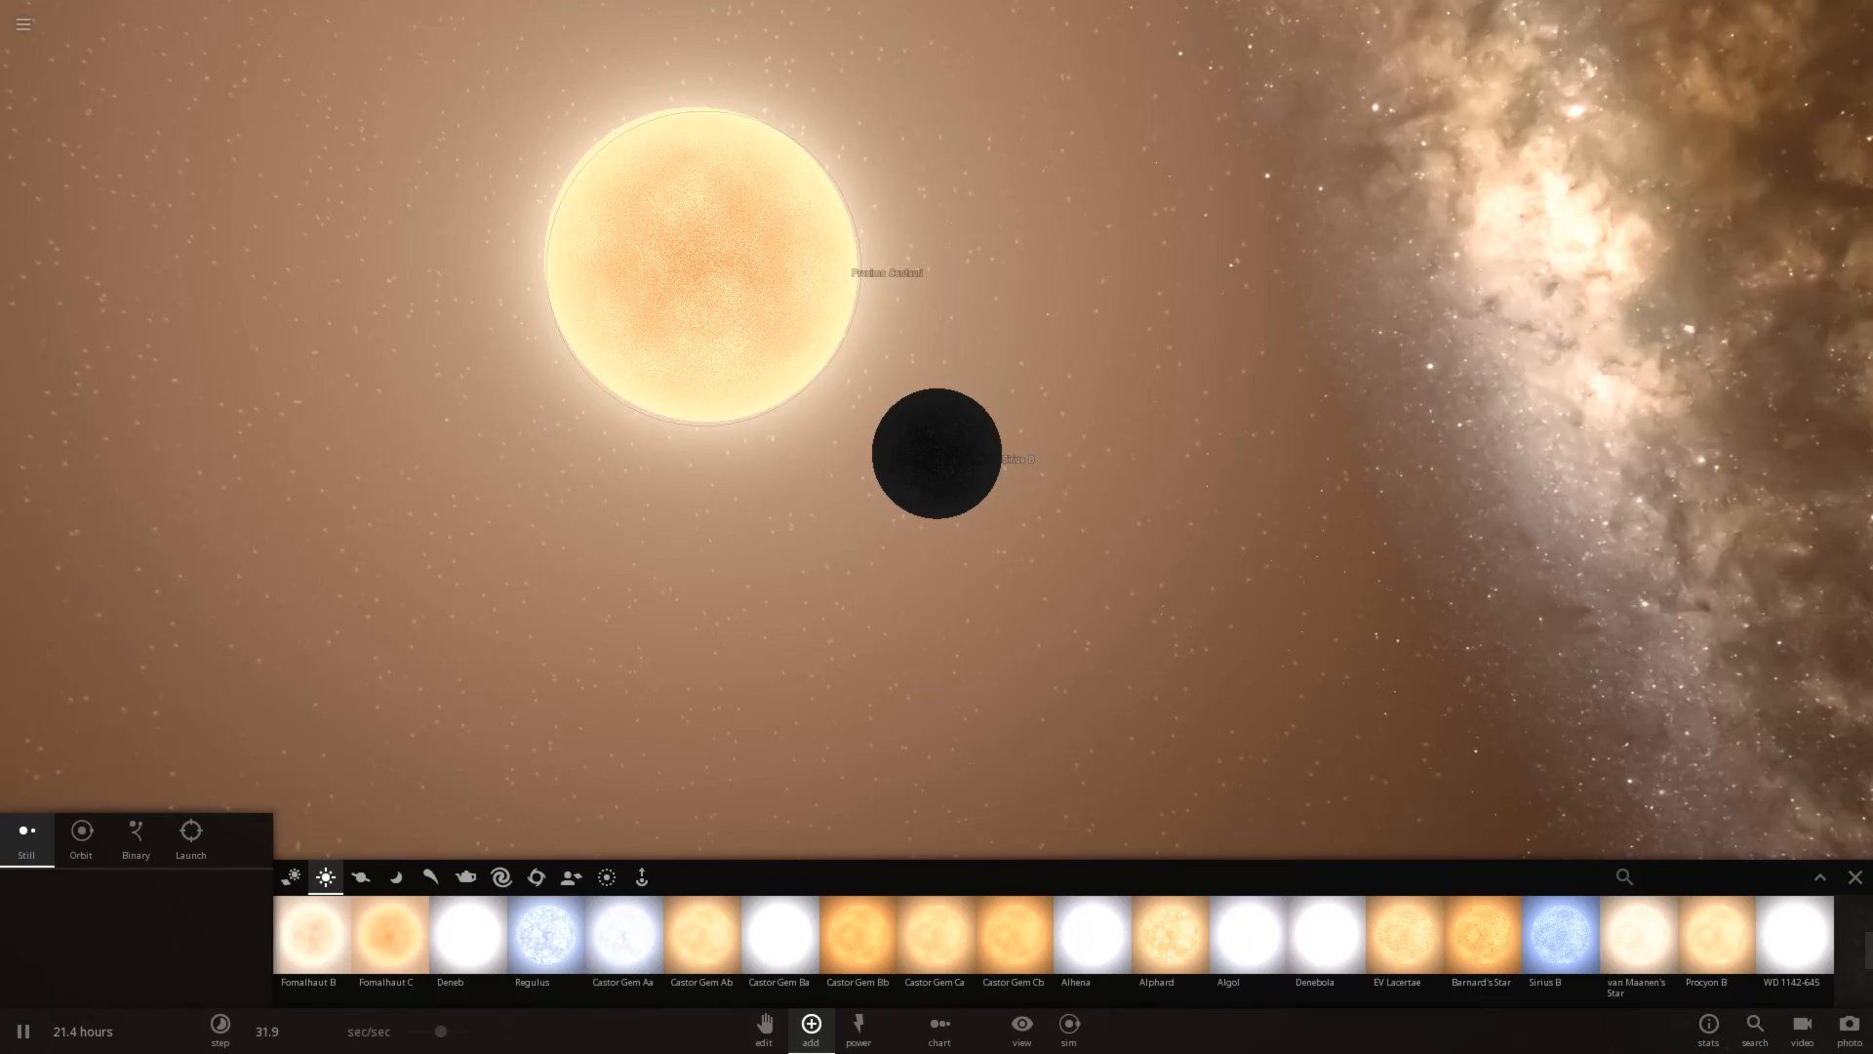
Orbit the camera to line up the cooled Sirius B with Proxima Centauri
{"action": "left_click_drag", "start_coordinate": [938, 455], "coordinate": [586, 440]}
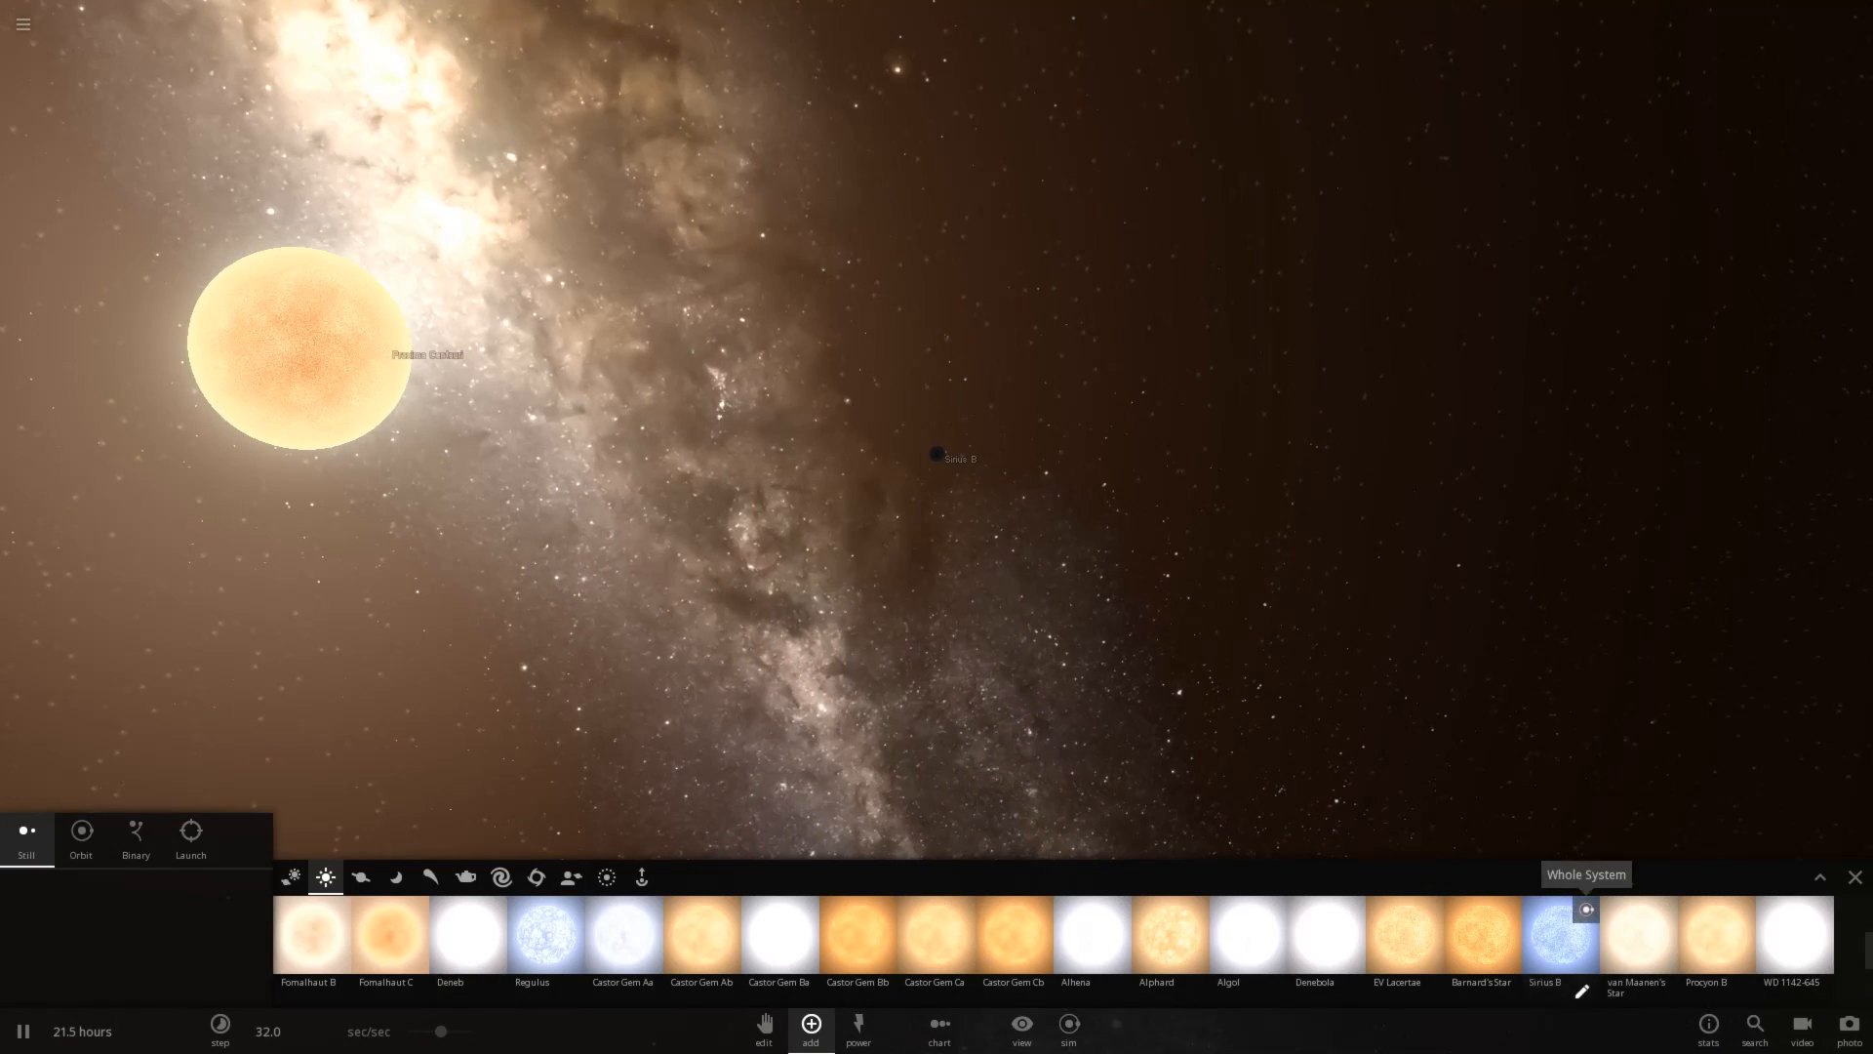
{"action": "scroll", "coordinate": [1025, 938], "scroll_direction": "up", "scroll_amount": 10}
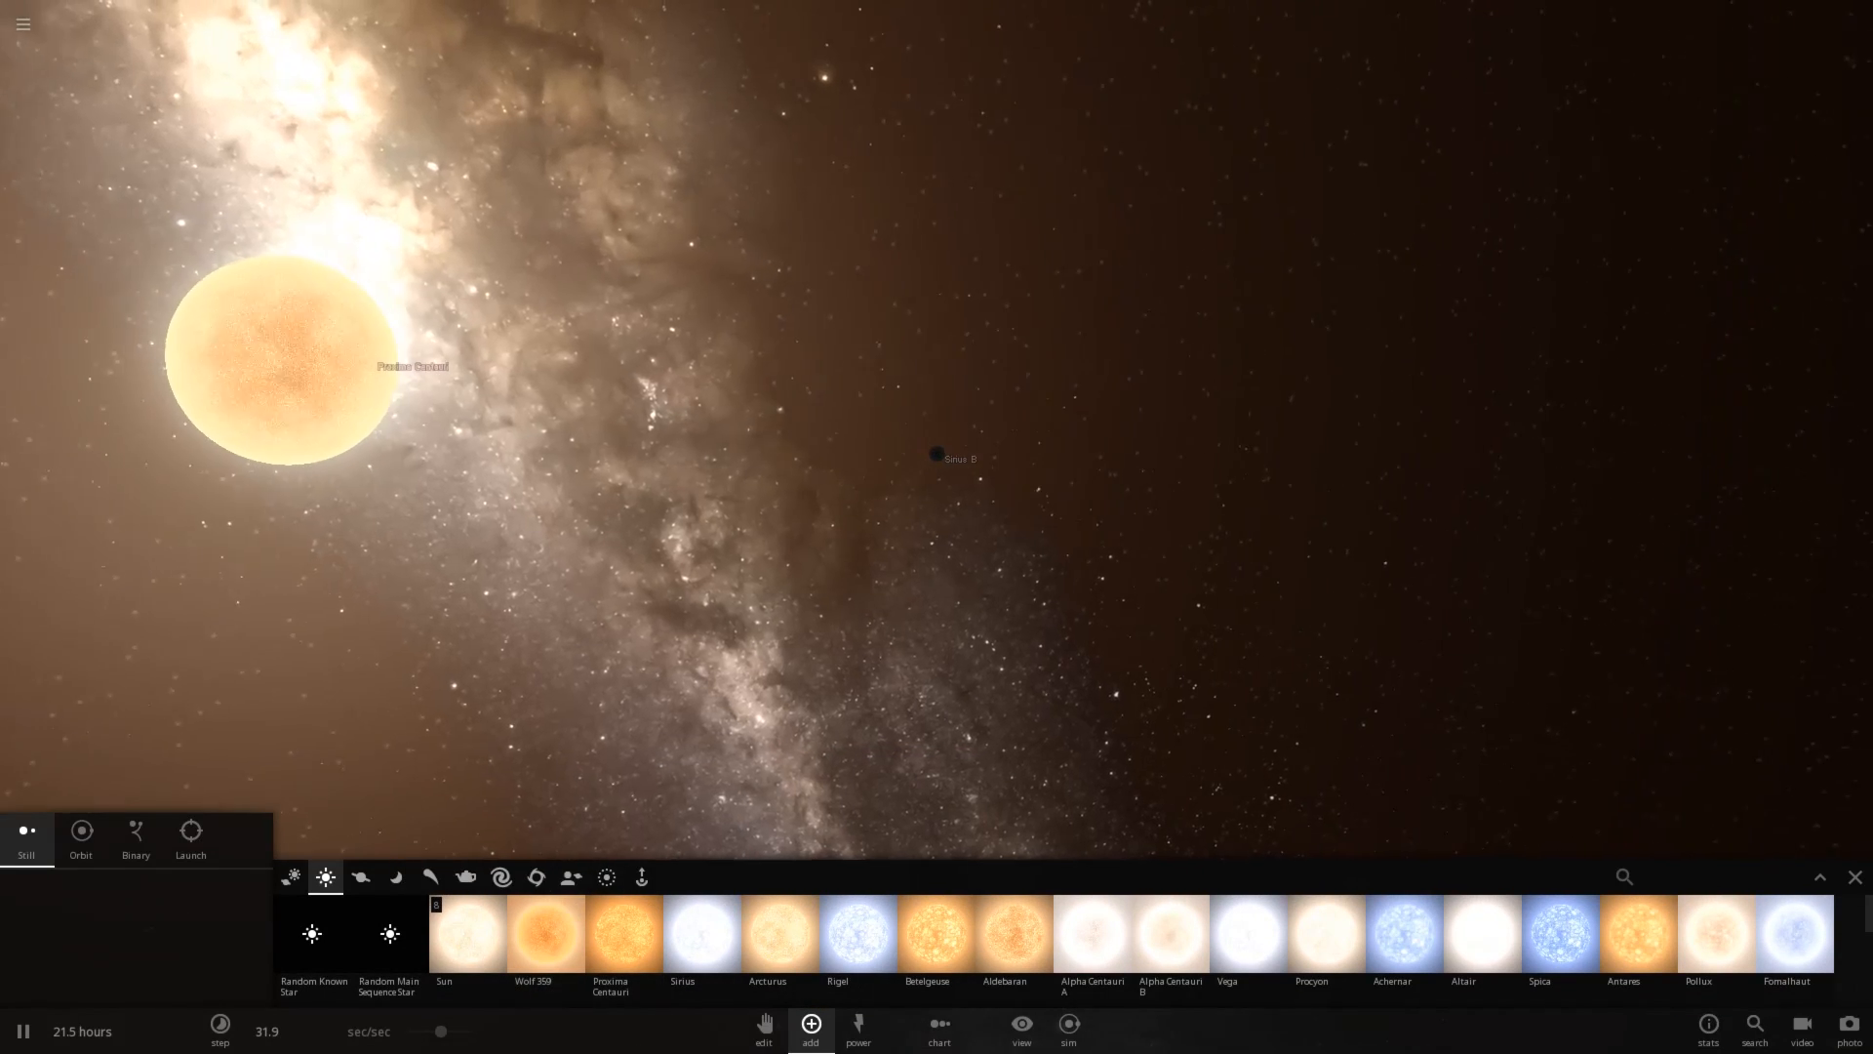
{"action": "left_click_drag", "start_coordinate": [571, 659], "coordinate": [440, 673]}
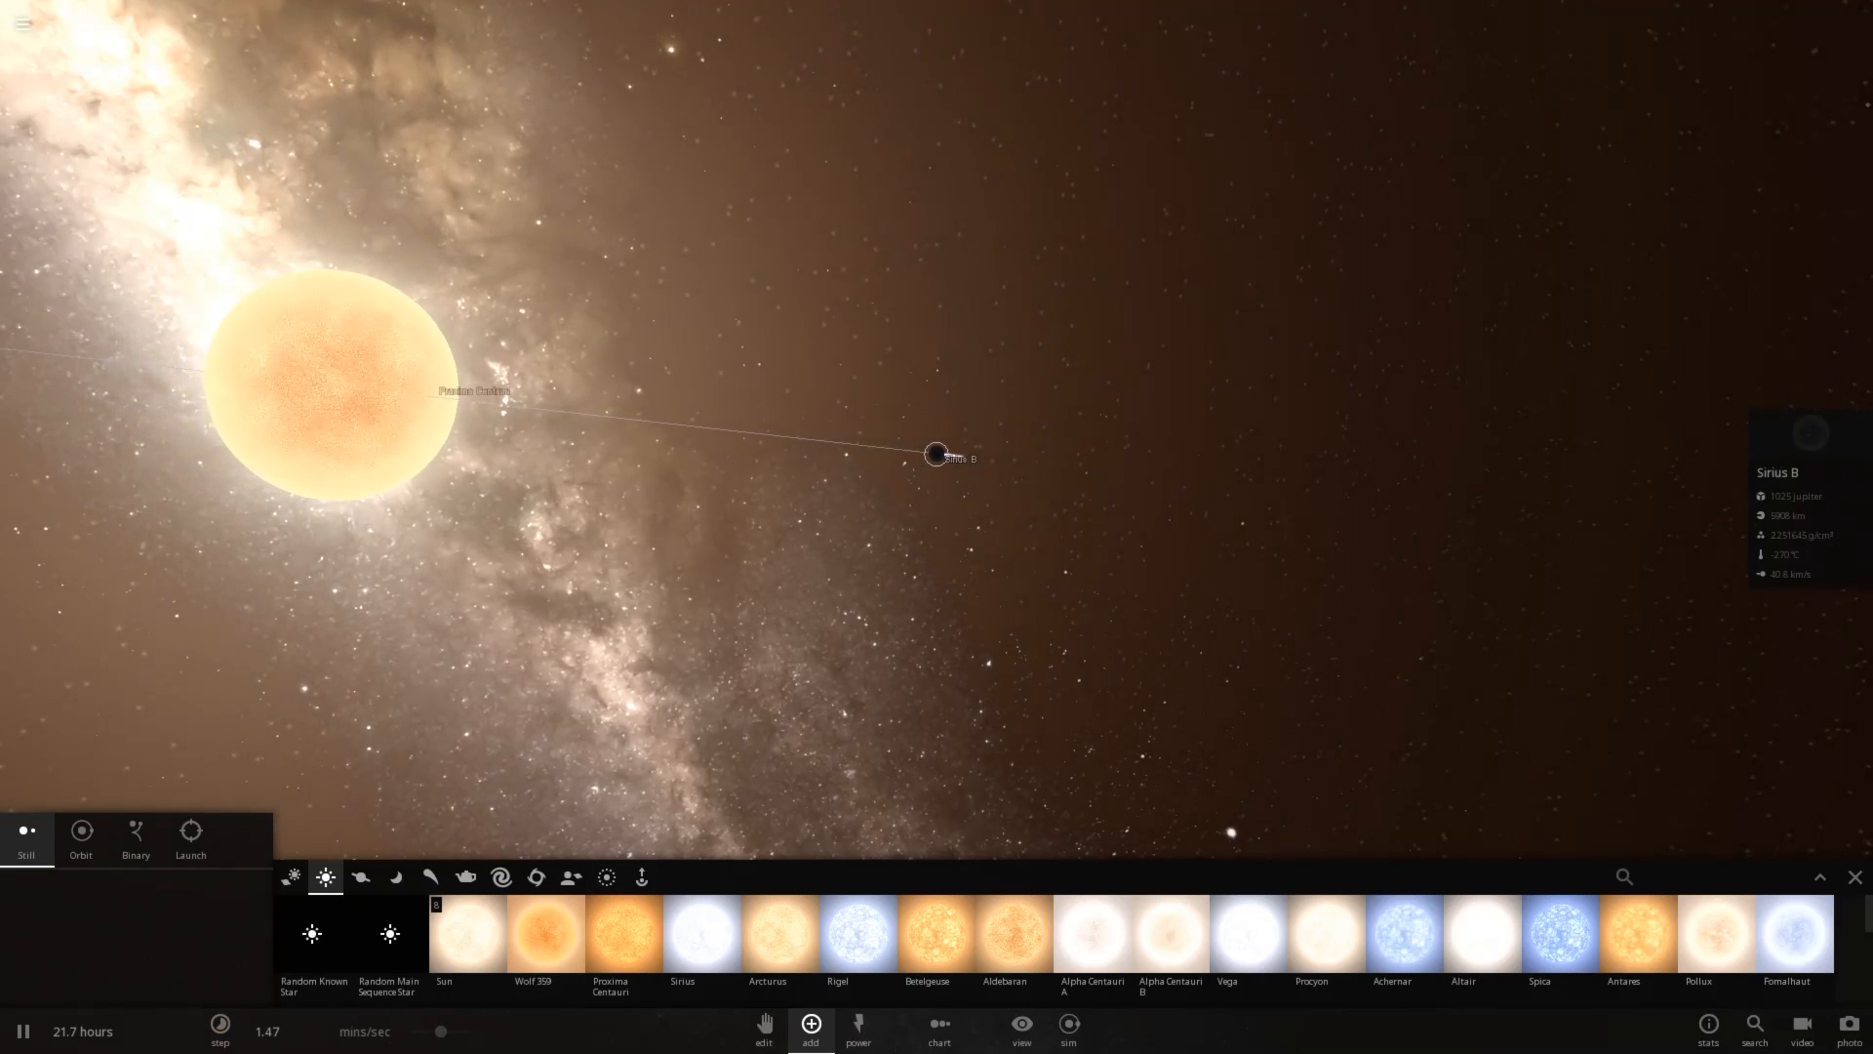
Bring up Sirius B's full properties and begin slowing the simulation
{"action": "left_click", "coordinate": [934, 456]}
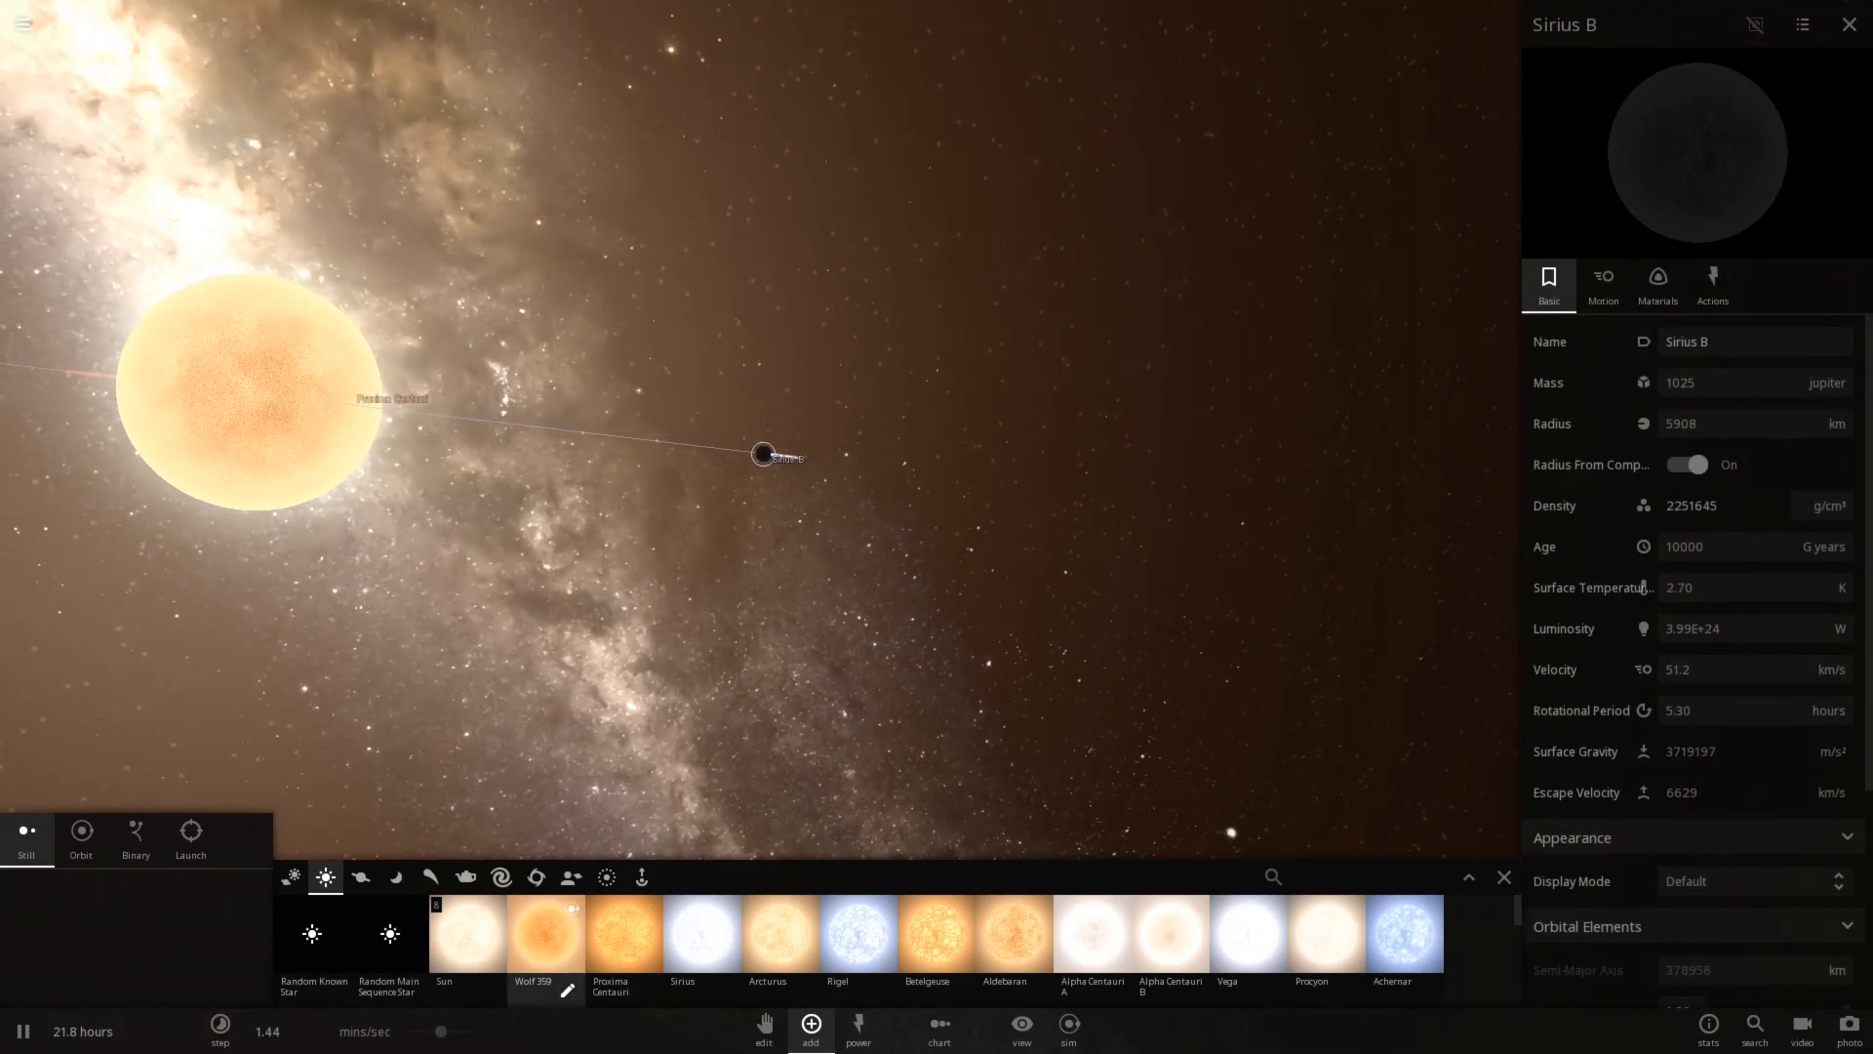
{"action": "left_click", "coordinate": [220, 1025]}
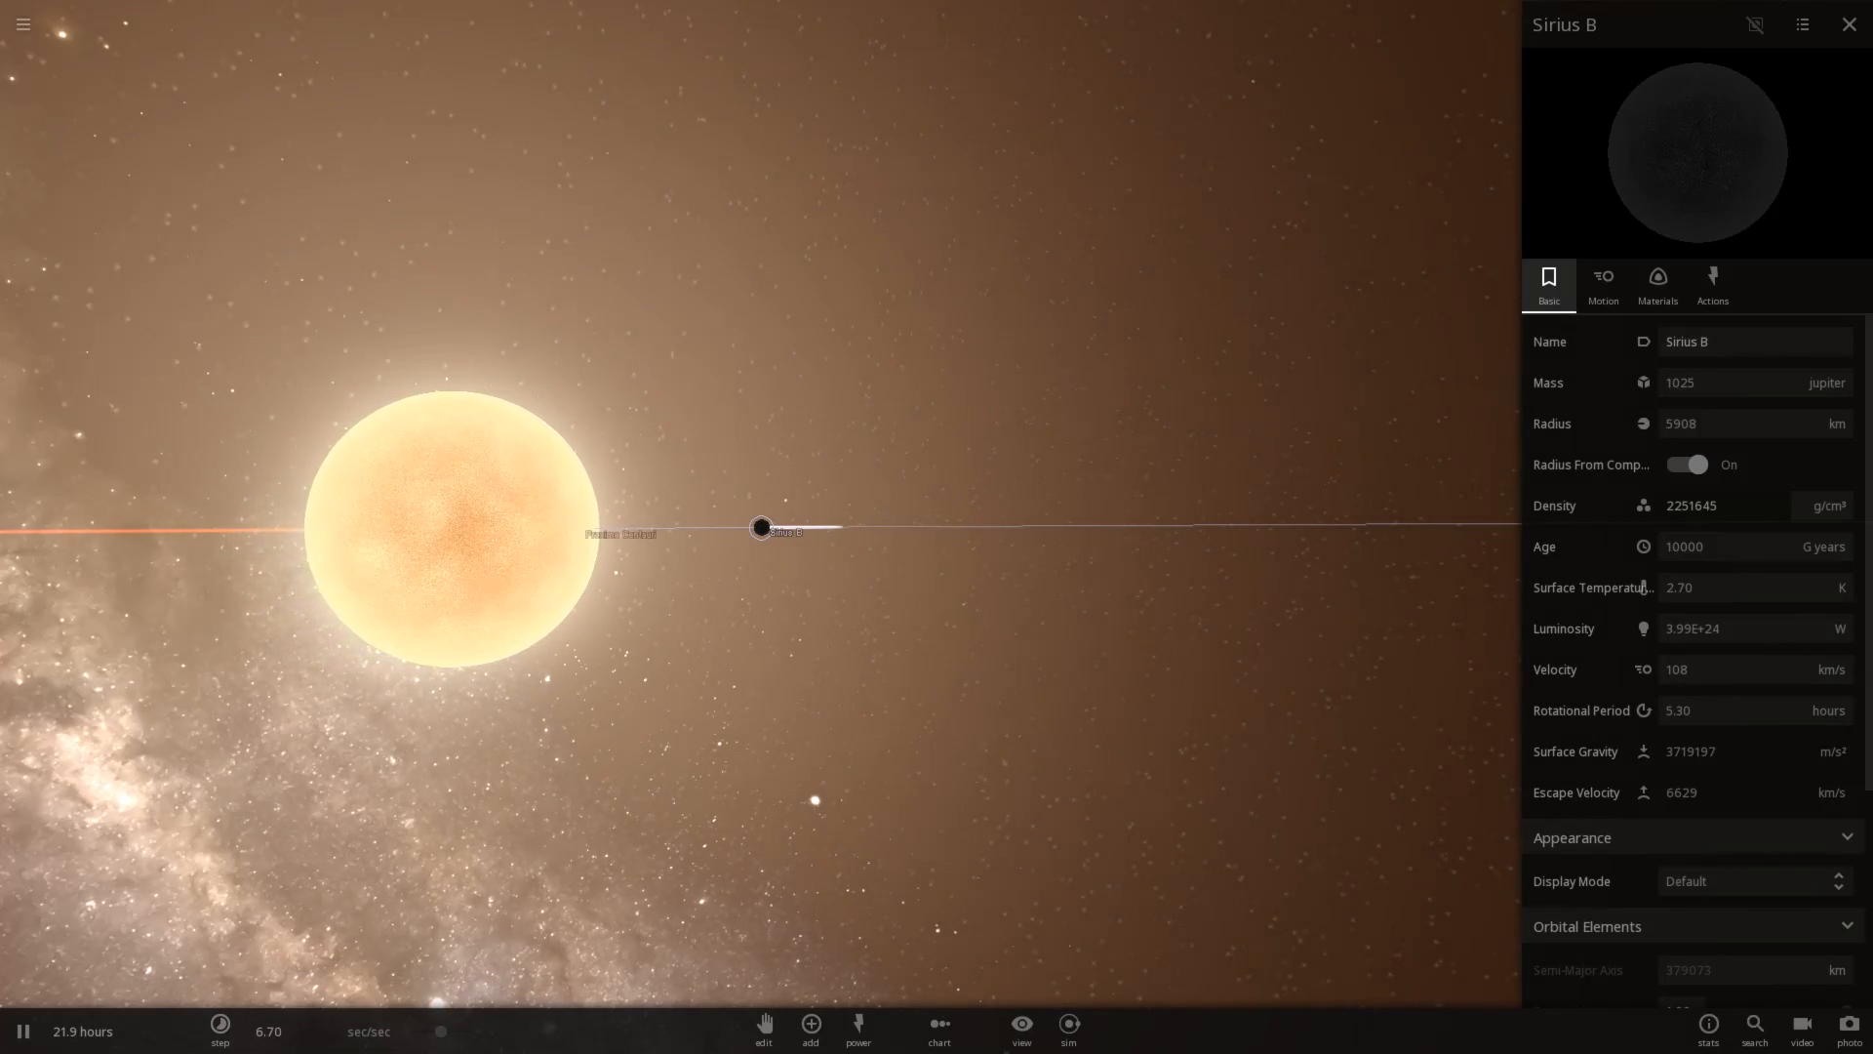
{"action": "scroll", "coordinate": [761, 527], "scroll_direction": "up", "scroll_amount": 5}
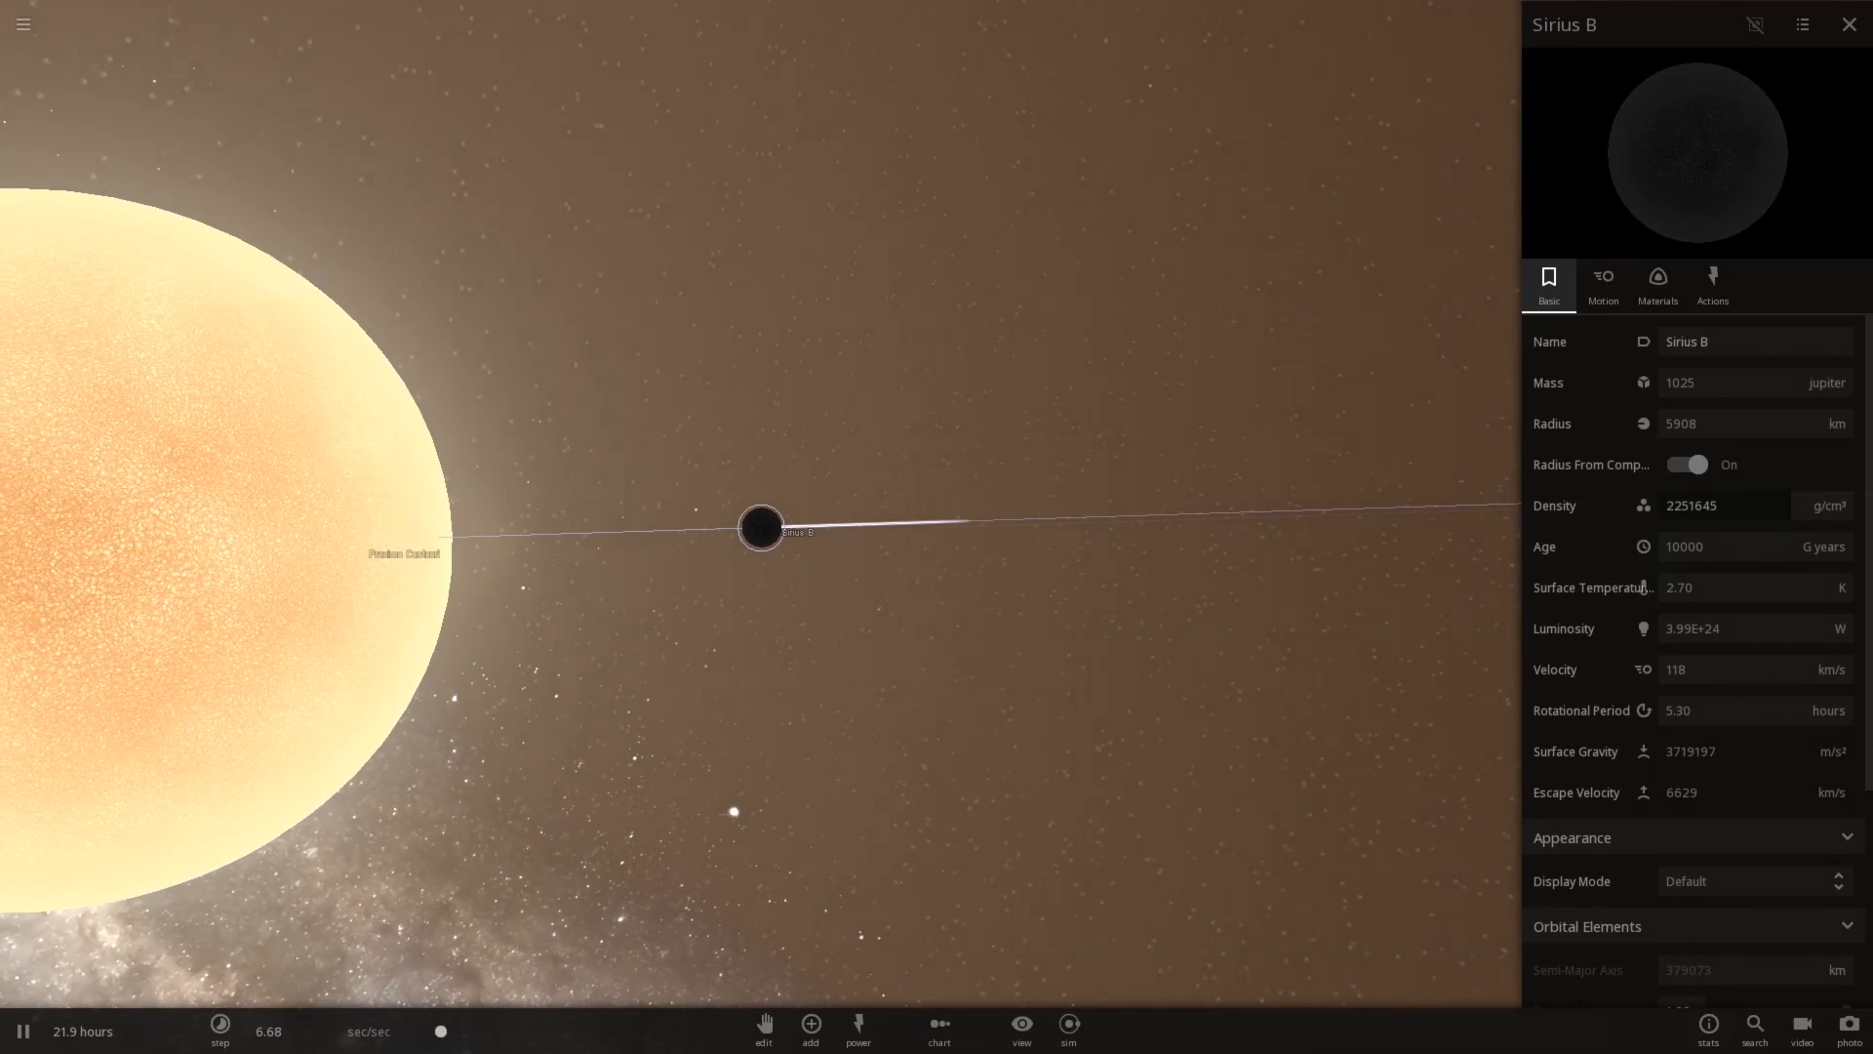
{"action": "left_click", "coordinate": [219, 1025]}
{"action": "left_click", "coordinate": [220, 1024]}
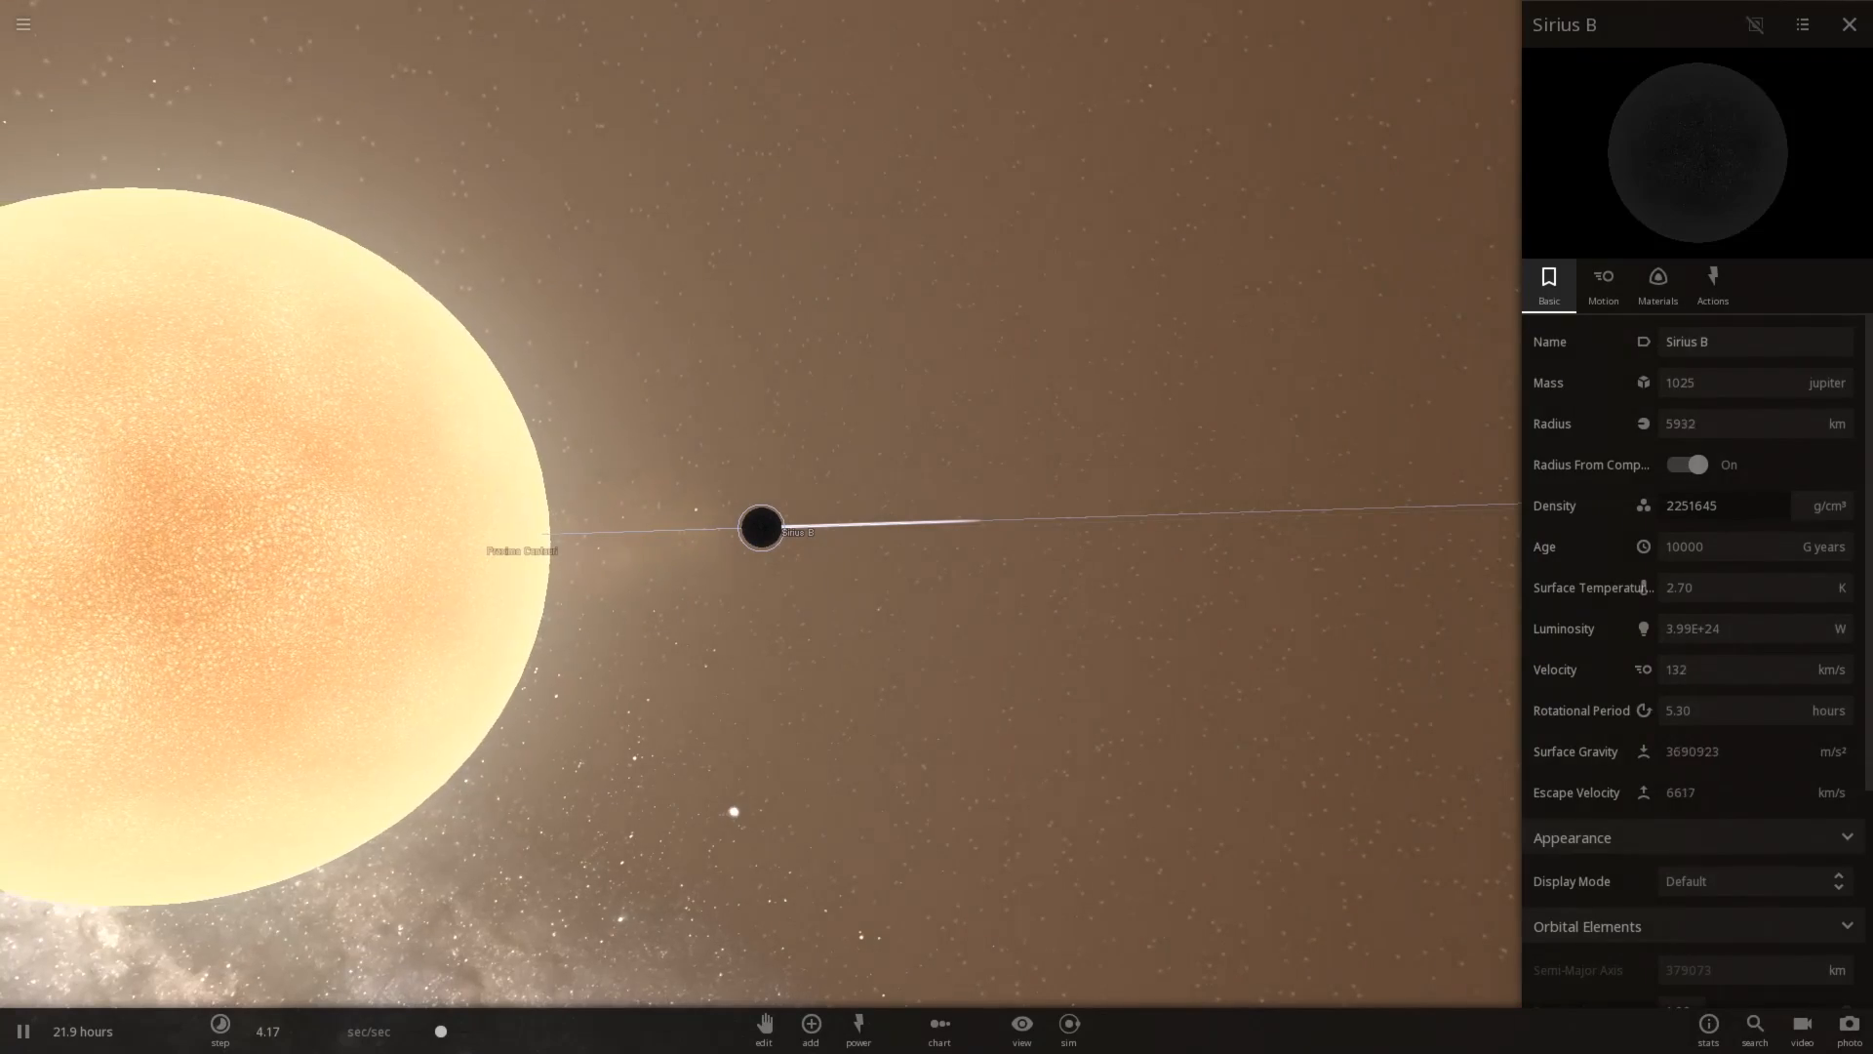
{"action": "scroll", "coordinate": [762, 527], "scroll_direction": "up", "scroll_amount": 3}
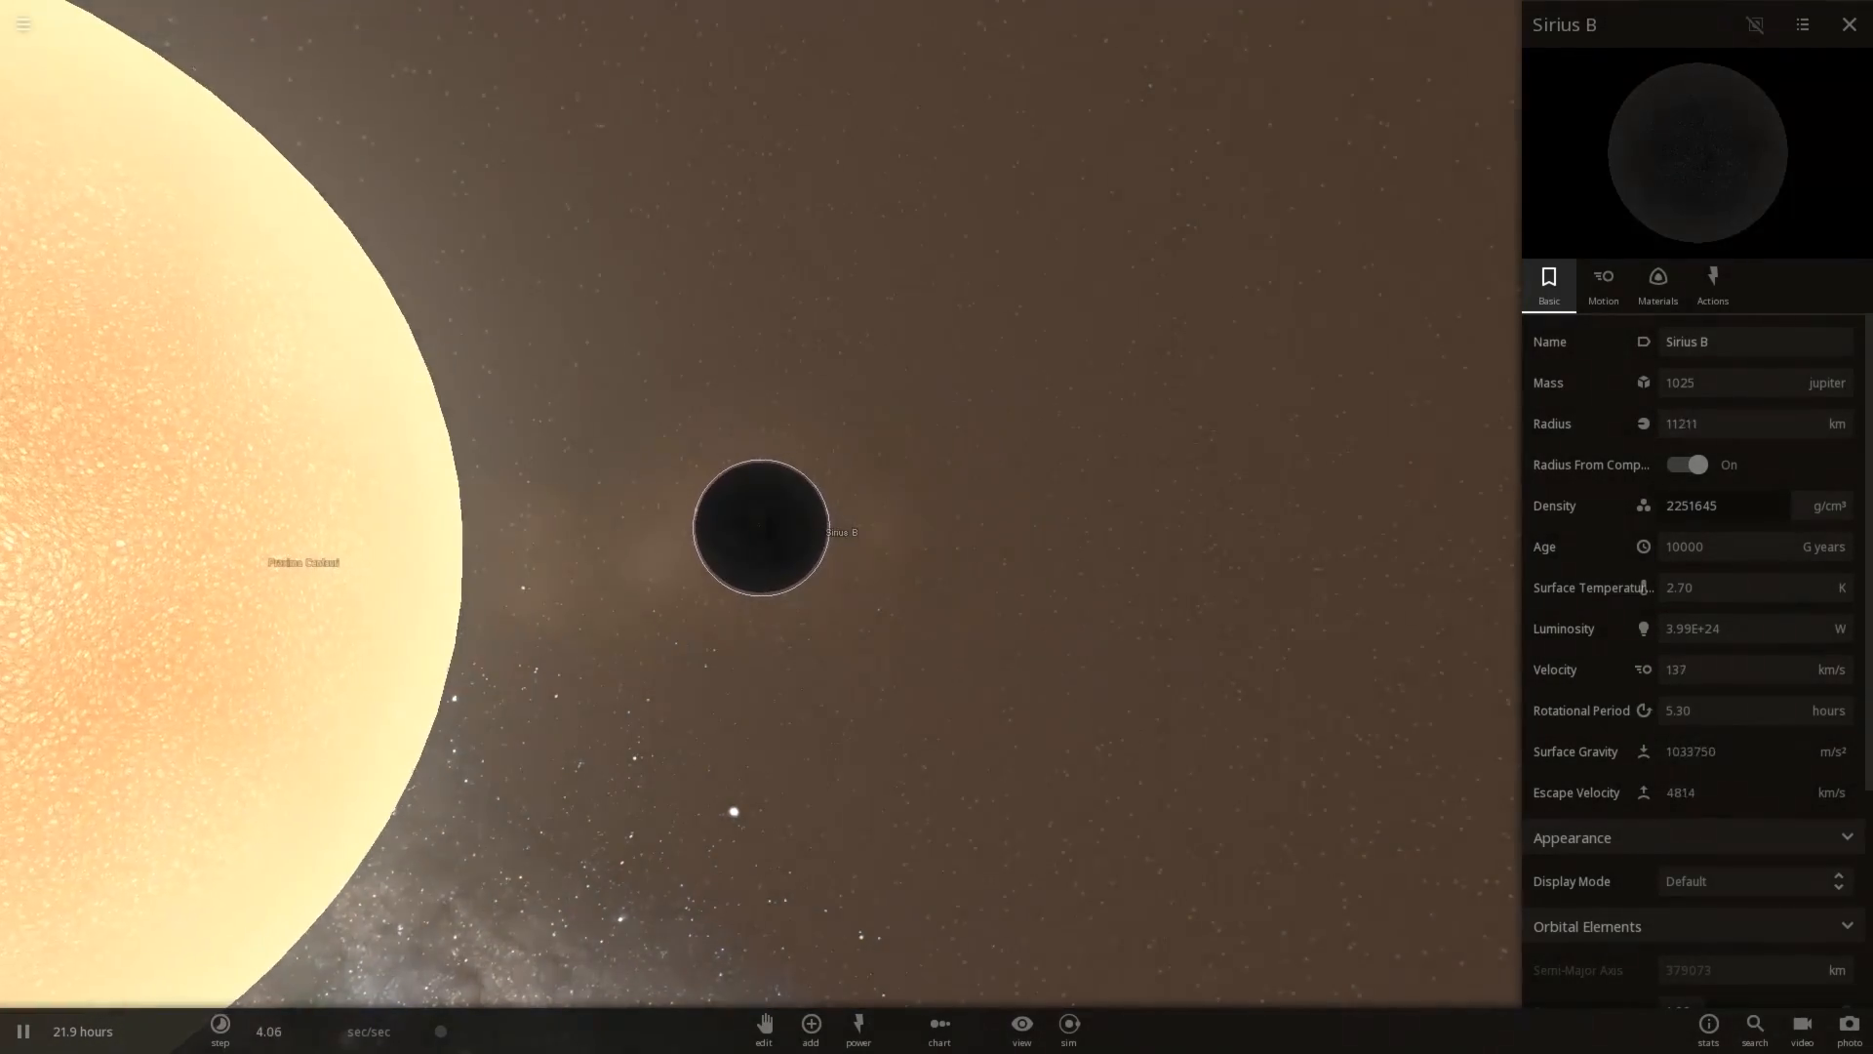
Slow time further down to milliseconds per second as Sirius B nears Proxima Centauri
{"action": "left_click", "coordinate": [219, 1025]}
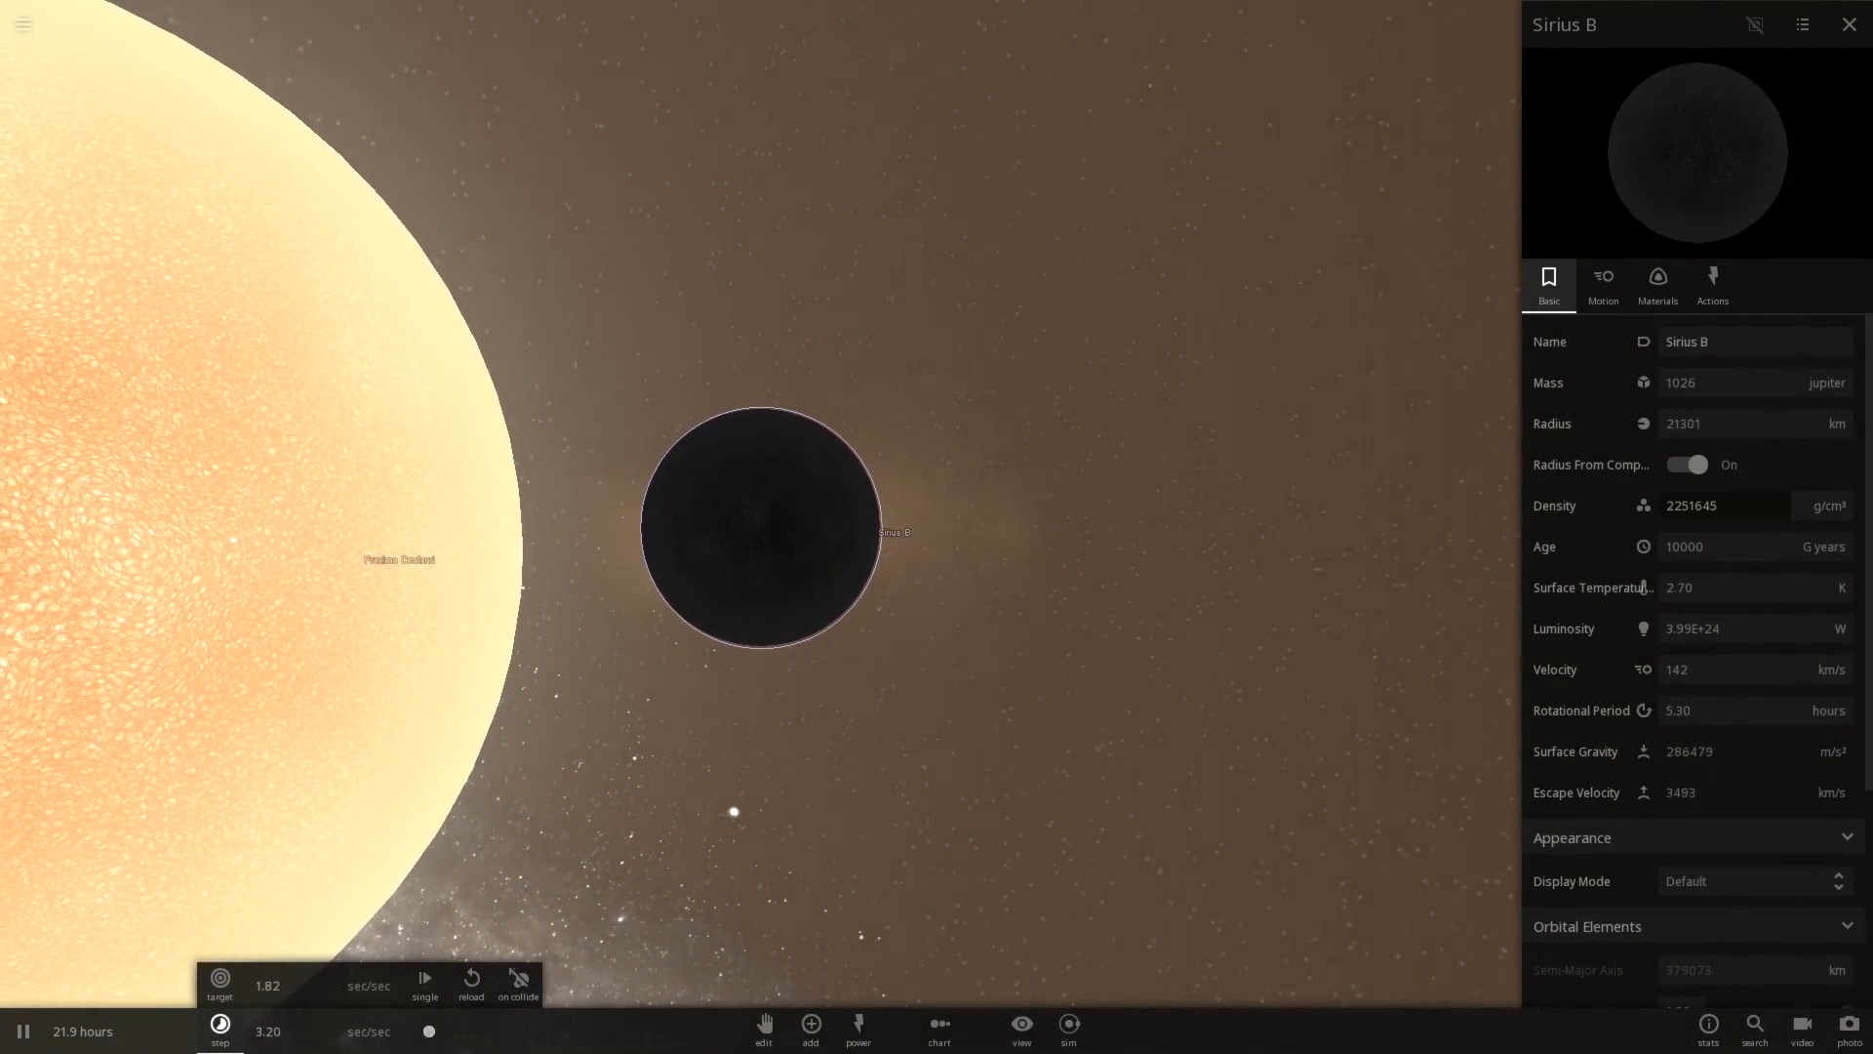
{"action": "left_click", "coordinate": [219, 1024]}
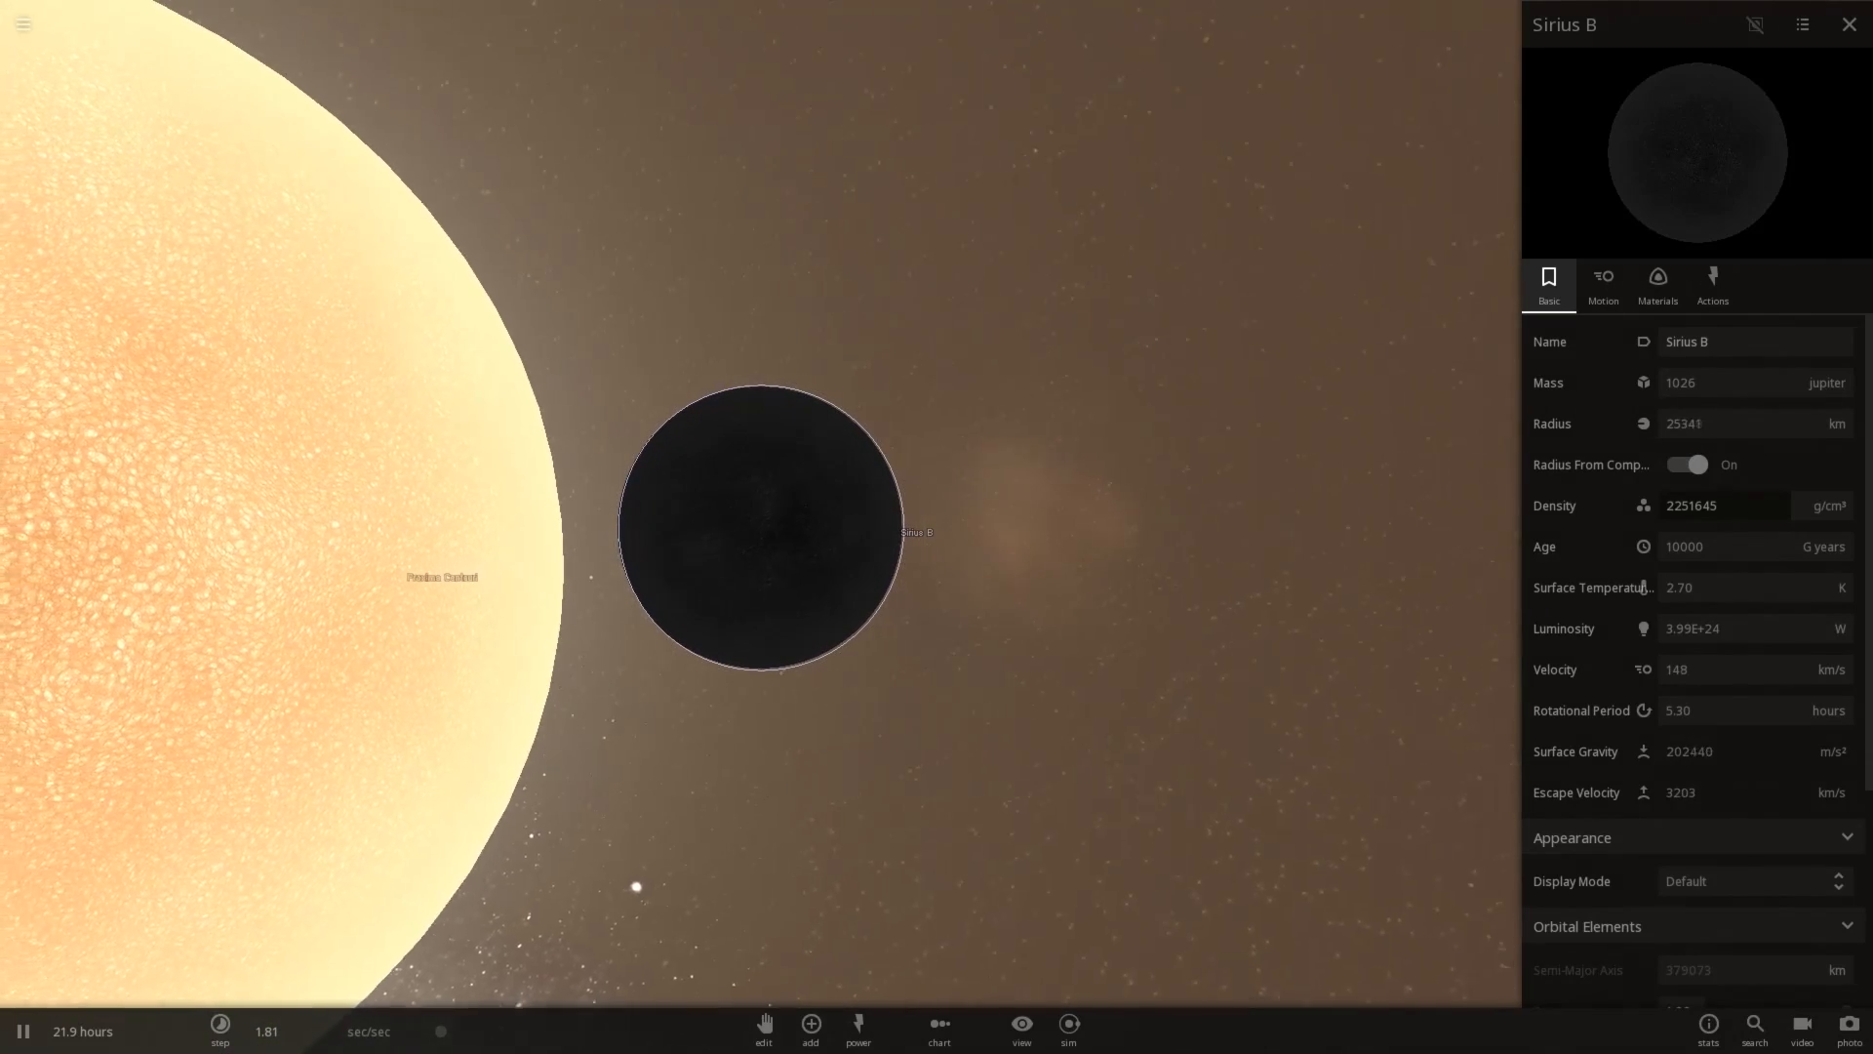
{"action": "left_click", "coordinate": [220, 1026]}
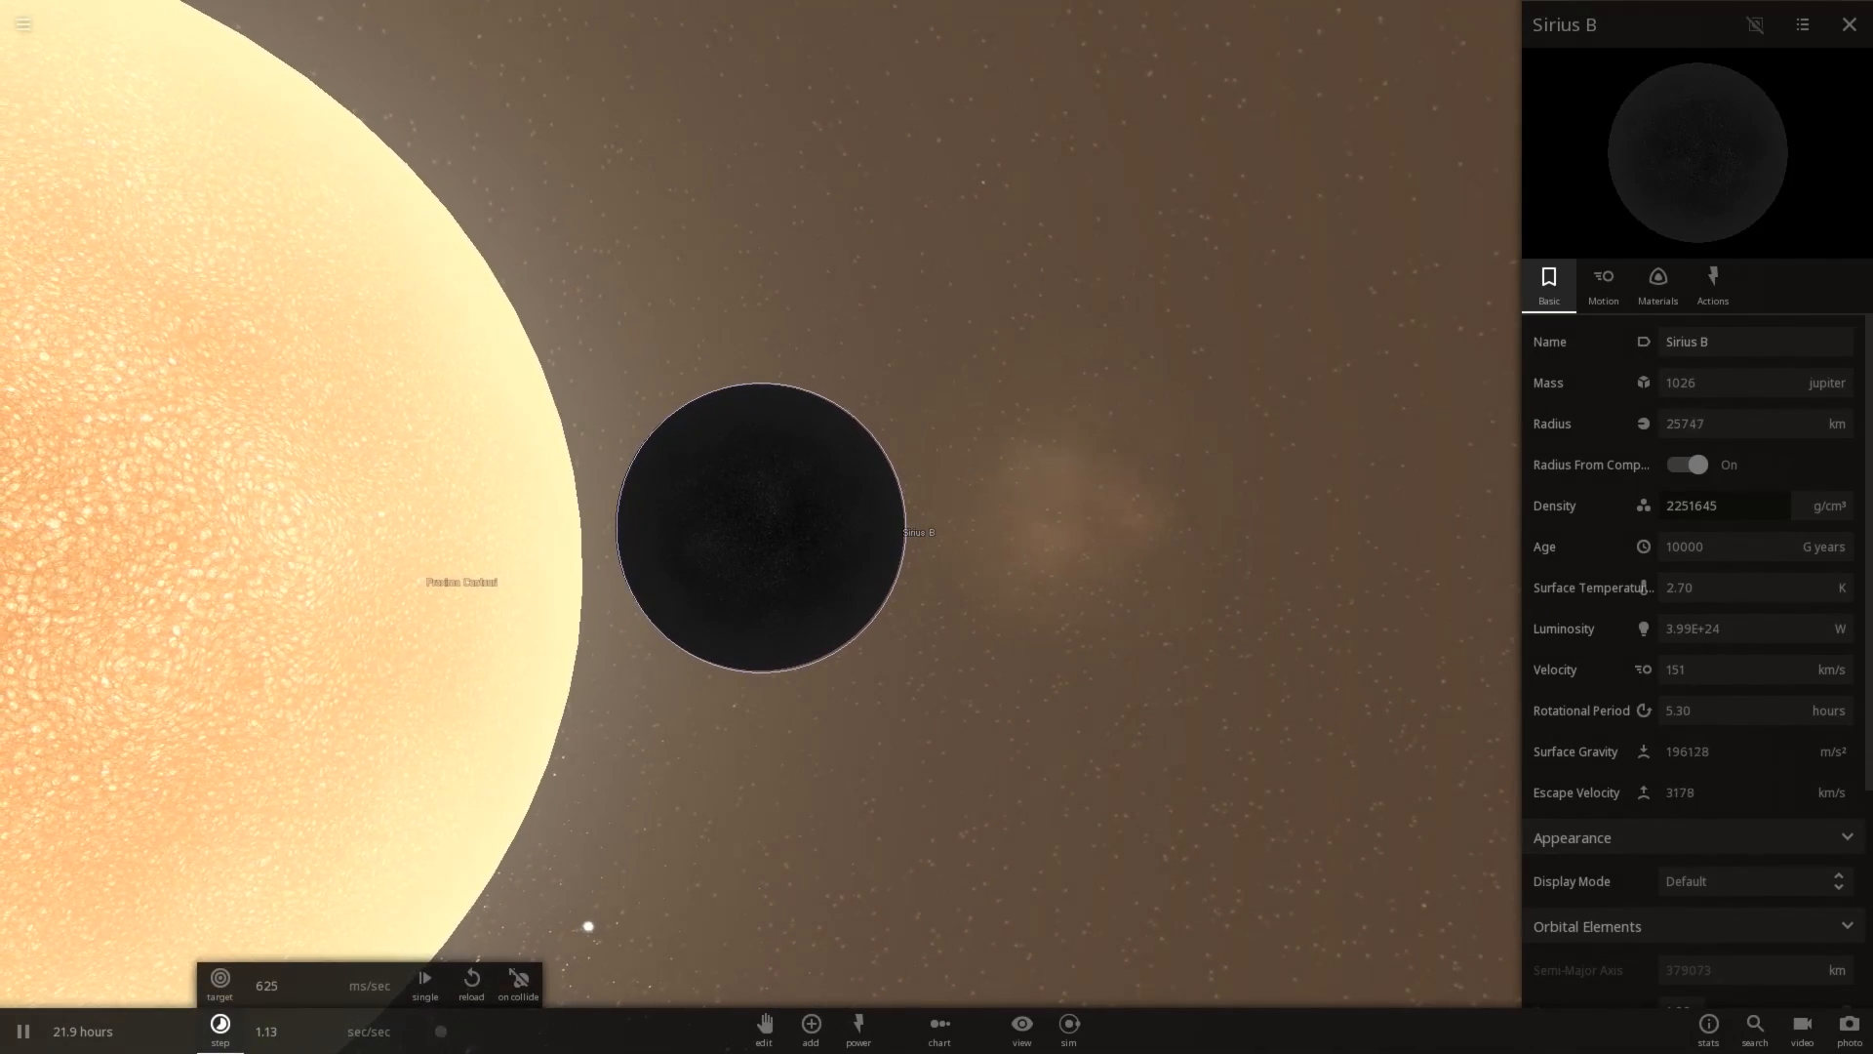
{"action": "left_click", "coordinate": [220, 983]}
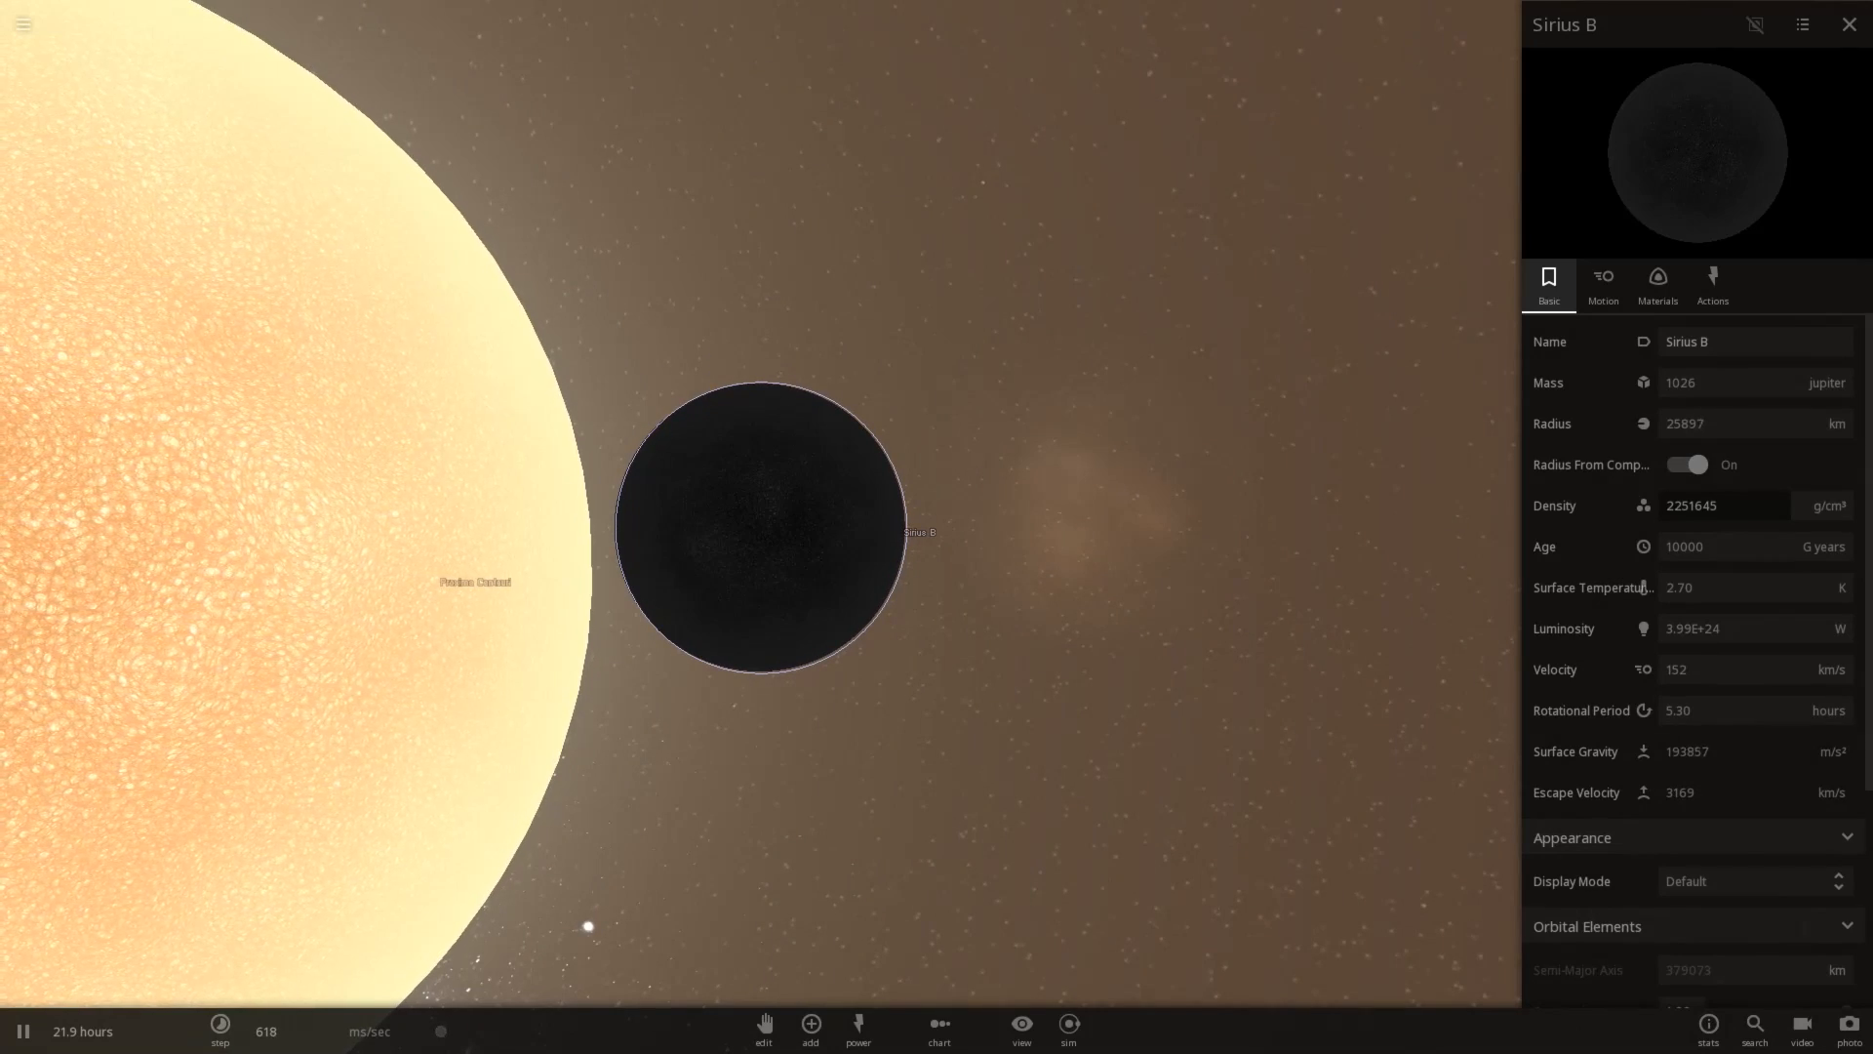
{"action": "scroll", "coordinate": [761, 528], "scroll_direction": "down", "scroll_amount": 2}
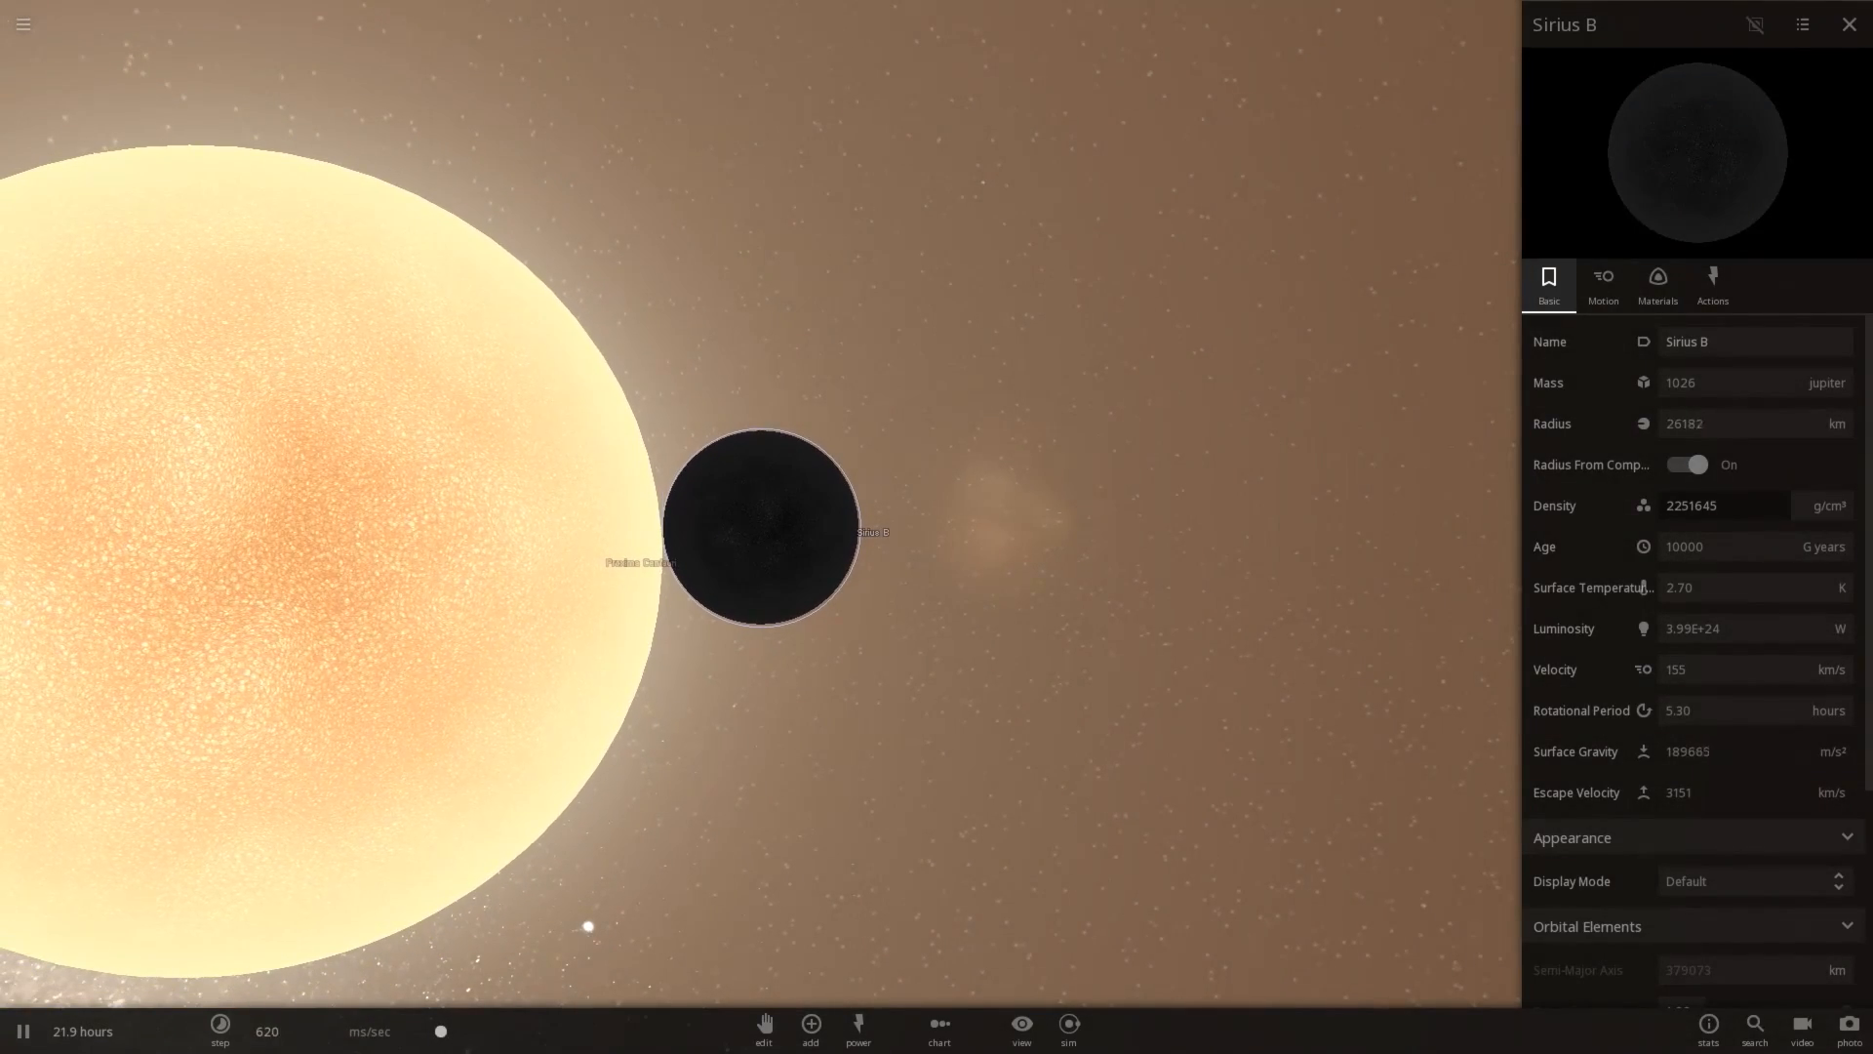
{"action": "scroll", "coordinate": [761, 527], "scroll_direction": "down", "scroll_amount": 2}
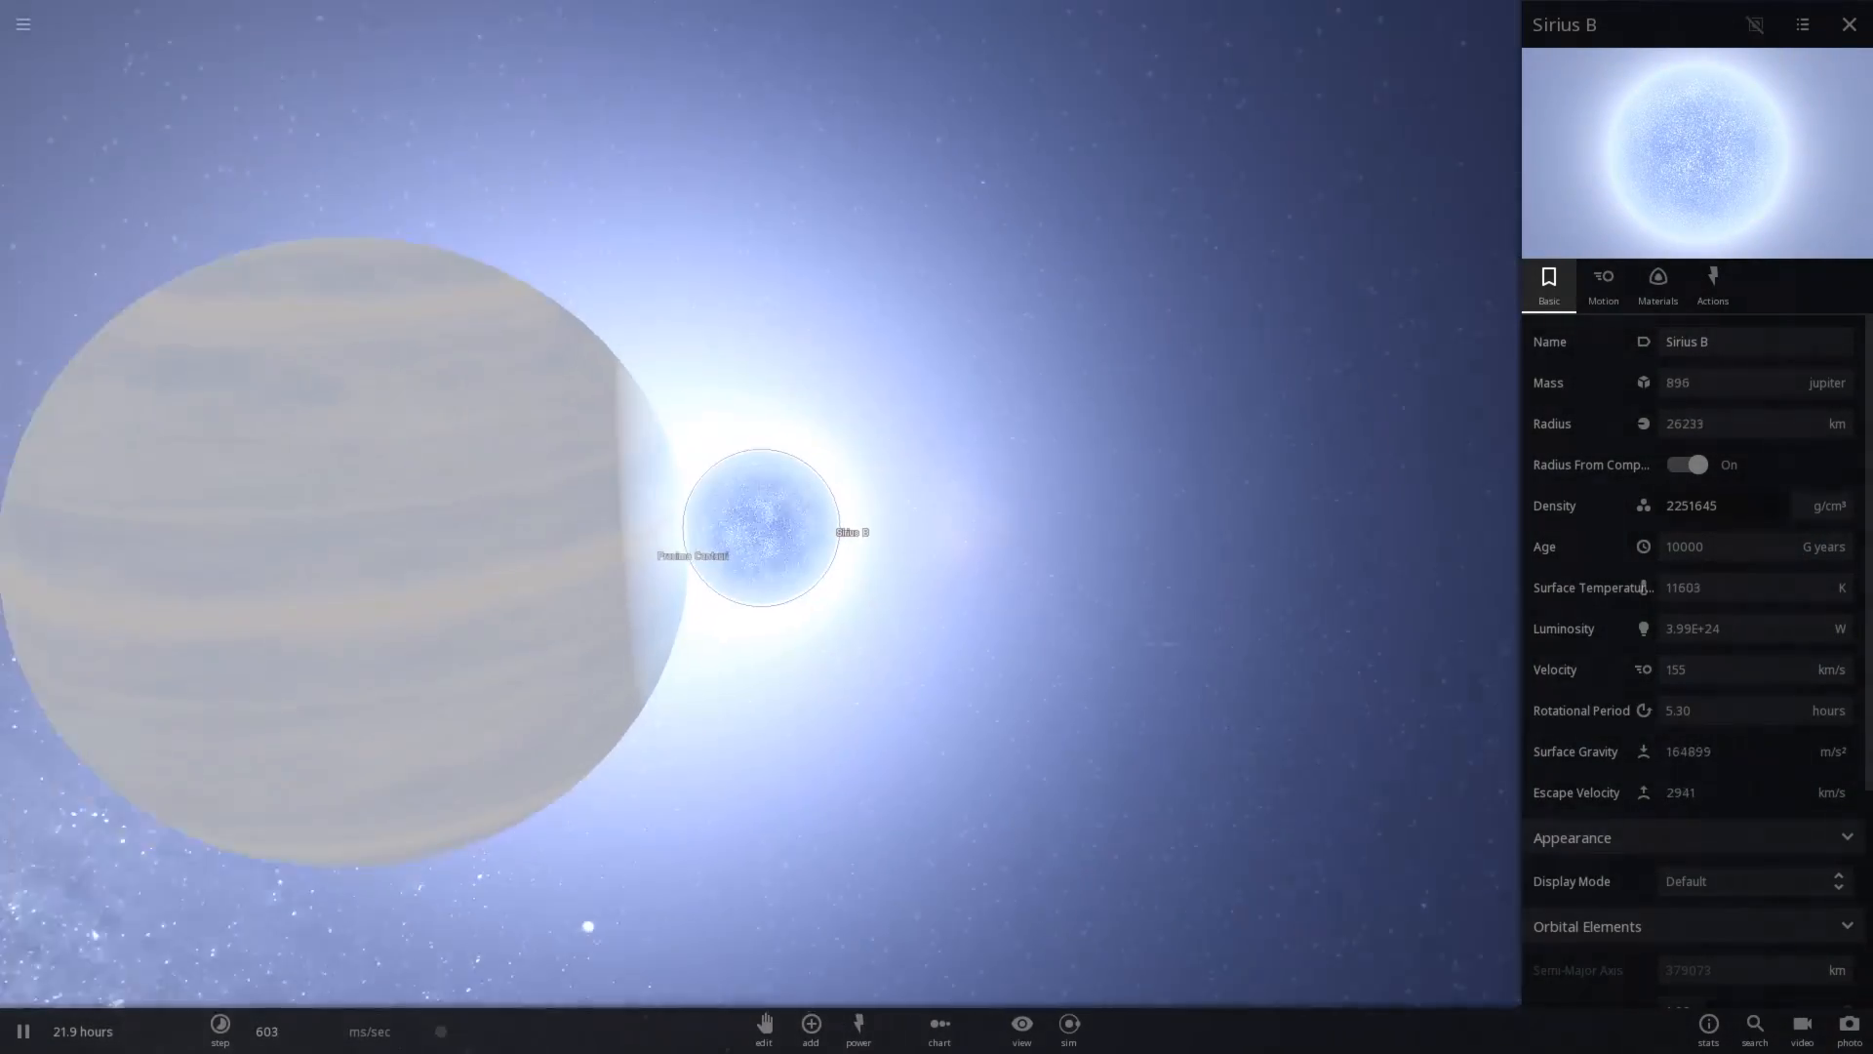
{"action": "scroll", "coordinate": [762, 527], "scroll_direction": "down", "scroll_amount": 3}
{"action": "scroll", "coordinate": [762, 527], "scroll_direction": "down", "scroll_amount": 3}
{"action": "scroll", "coordinate": [762, 527], "scroll_direction": "down", "scroll_amount": 2}
{"action": "scroll", "coordinate": [761, 527], "scroll_direction": "up", "scroll_amount": 5}
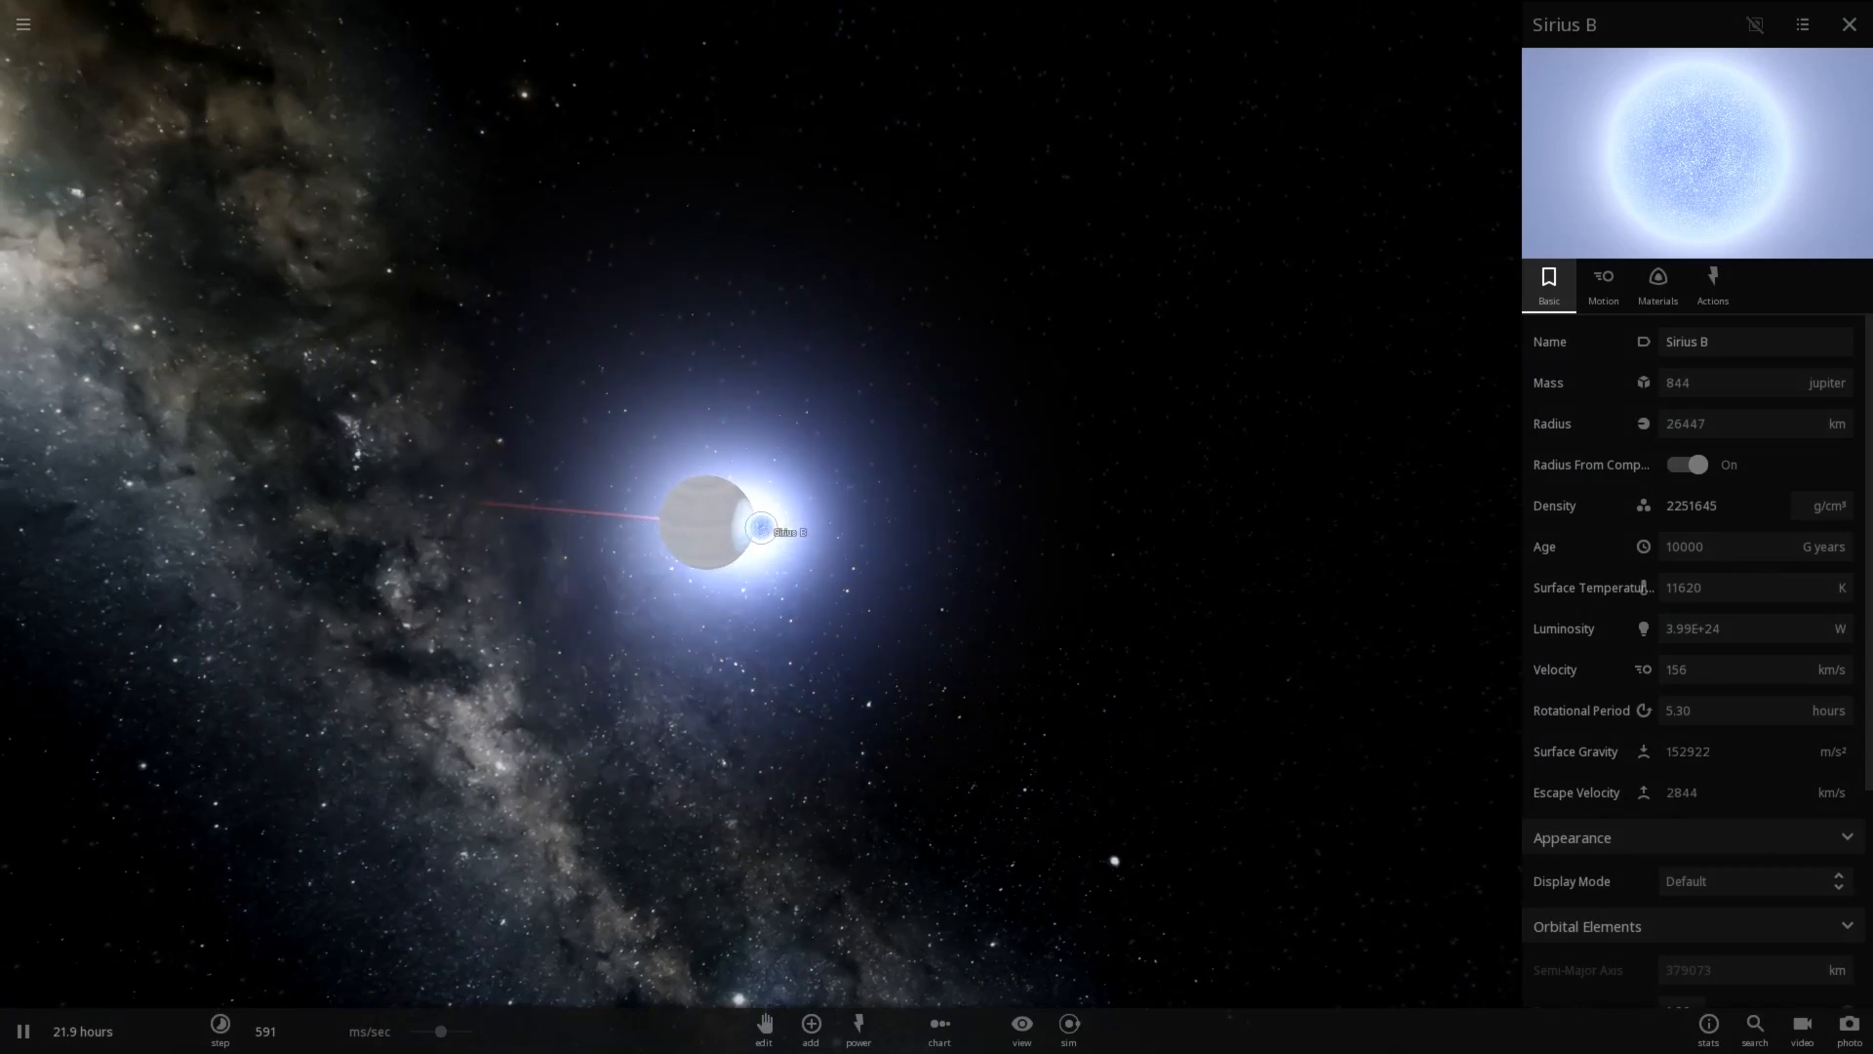
Select Proxima Centauri for its properties and orbit around the collision explosion
{"action": "left_click", "coordinate": [696, 519]}
{"action": "scroll", "coordinate": [762, 527], "scroll_direction": "up", "scroll_amount": 2}
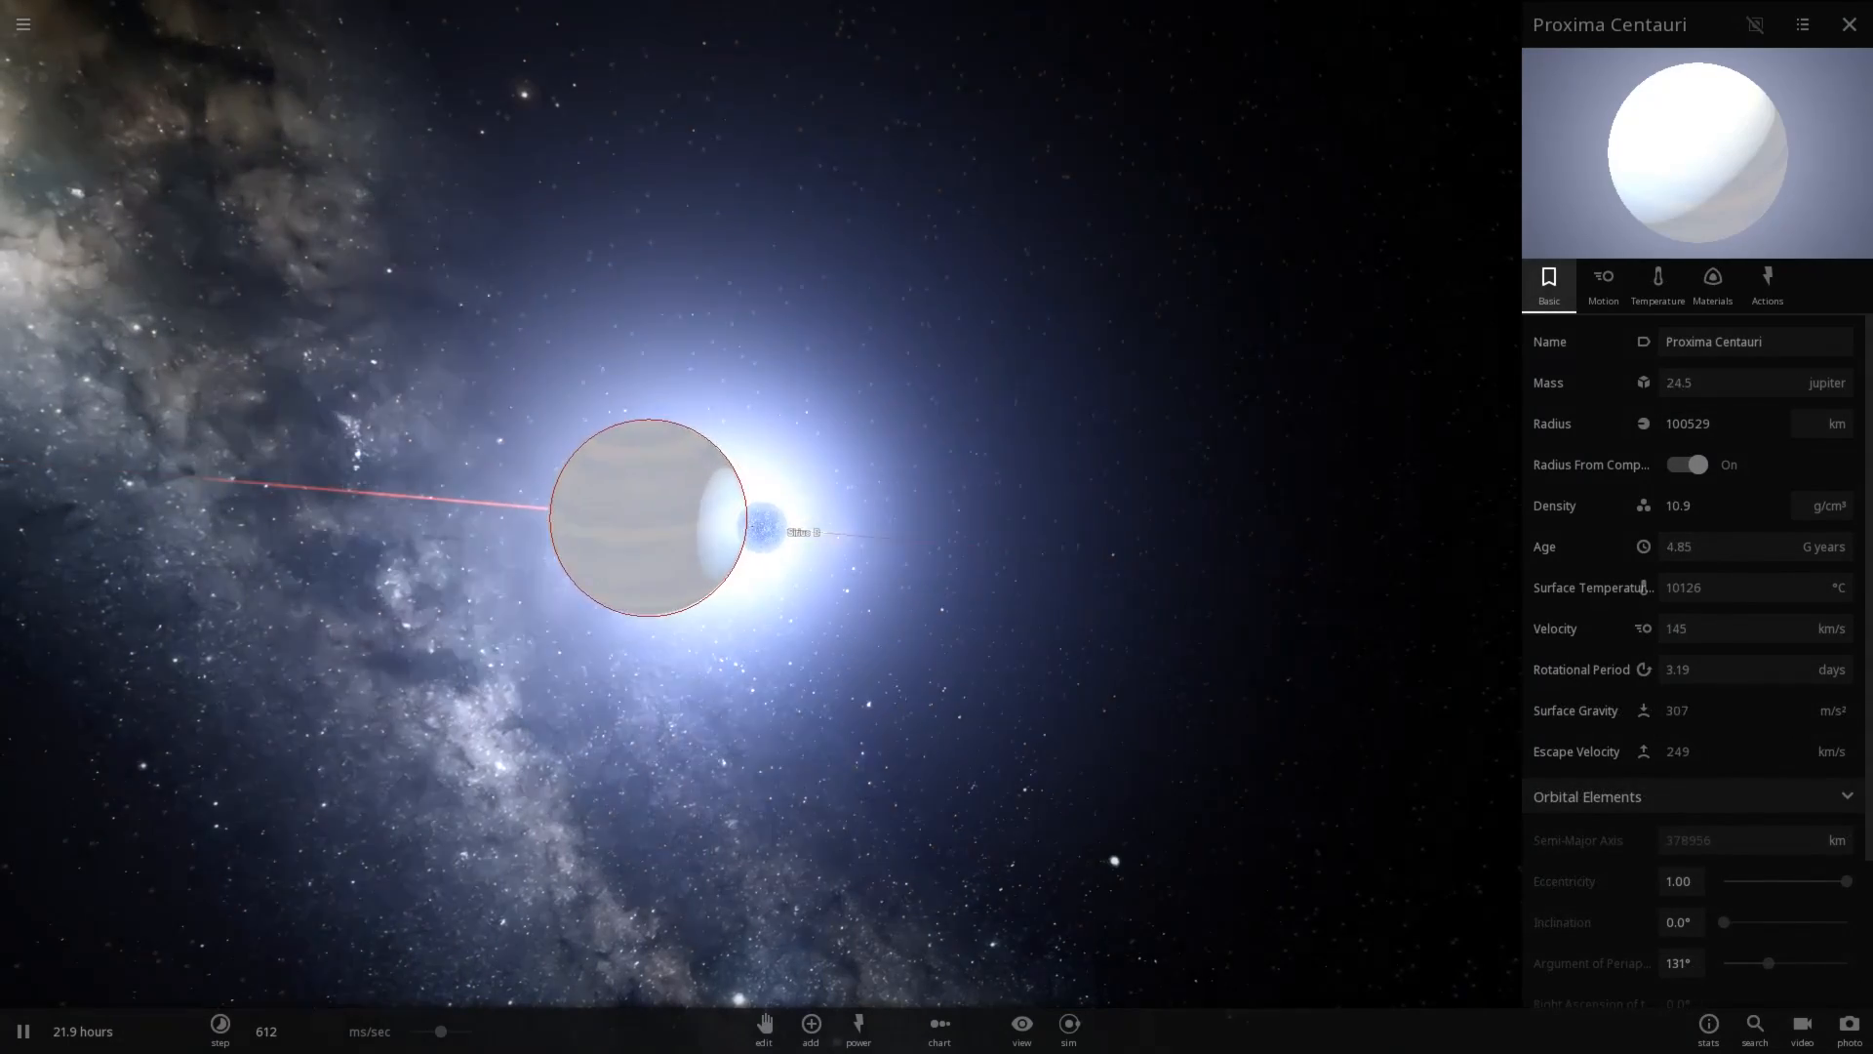
{"action": "scroll", "coordinate": [761, 527], "scroll_direction": "up", "scroll_amount": 2}
{"action": "scroll", "coordinate": [761, 528], "scroll_direction": "up", "scroll_amount": 2}
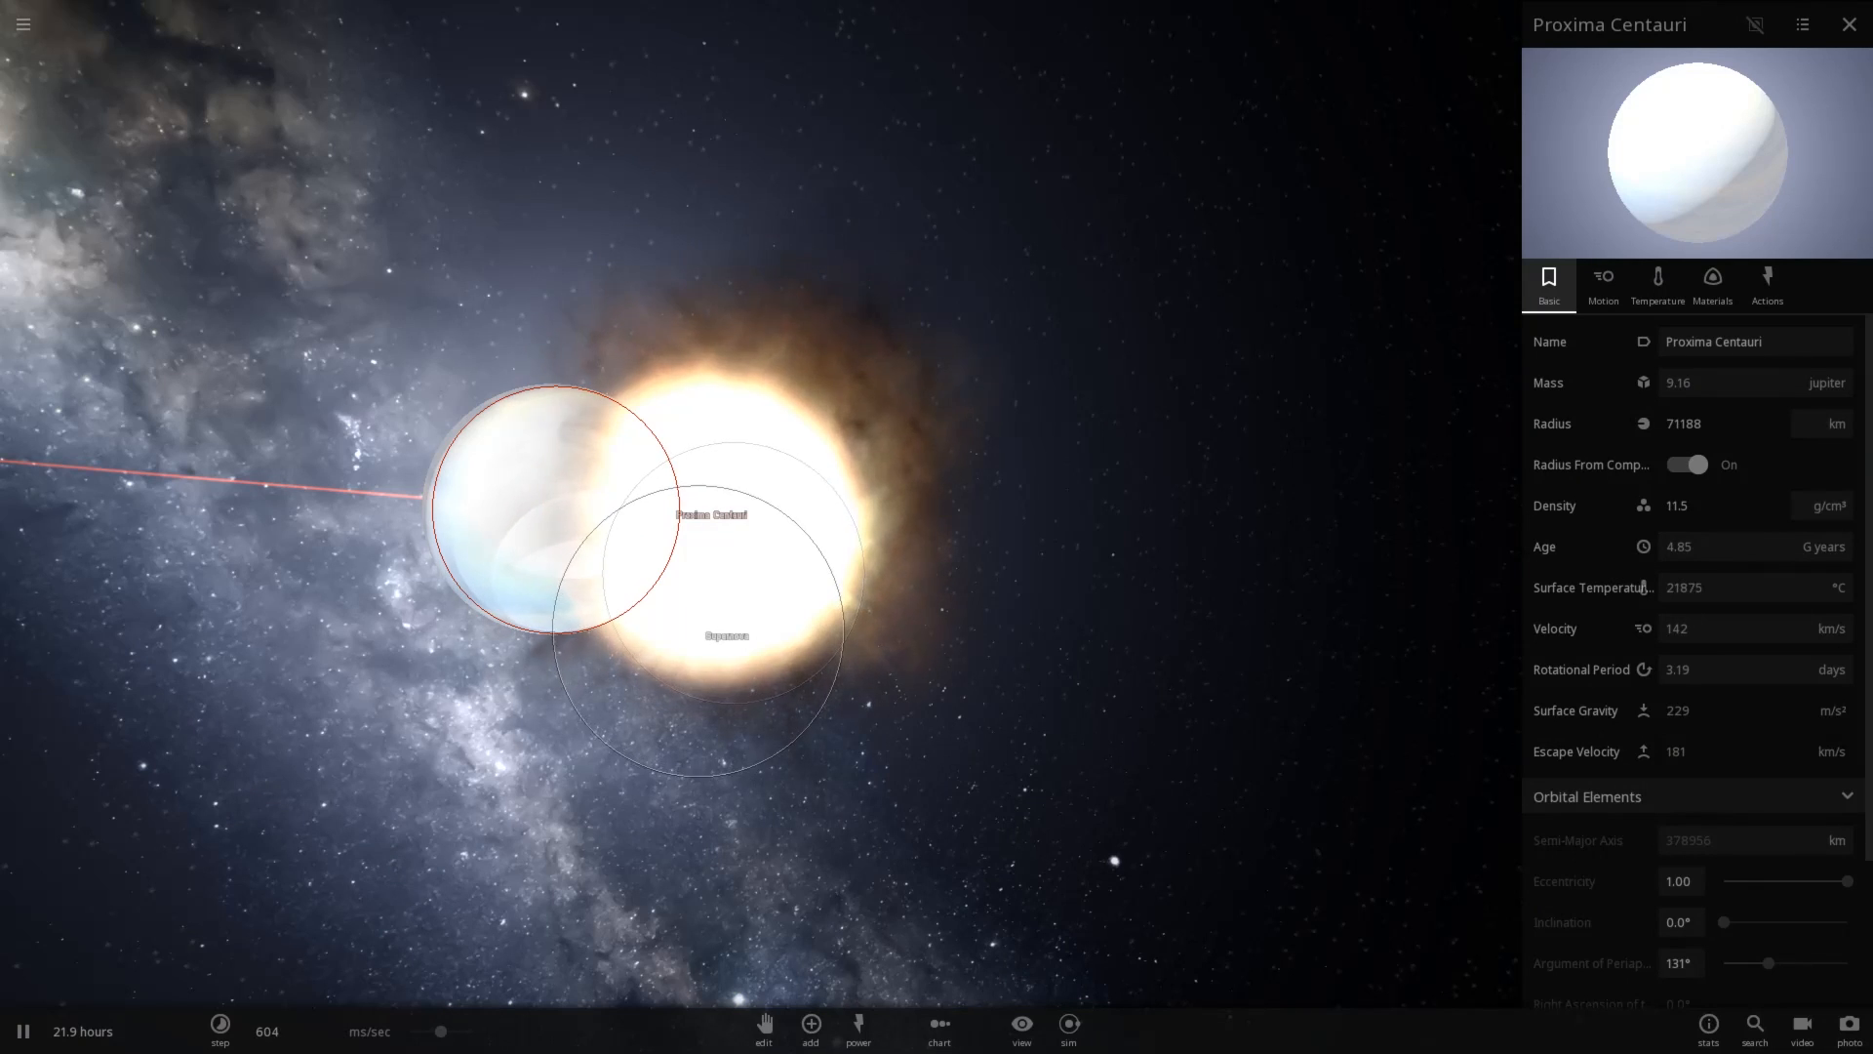
{"action": "mouse_move", "coordinate": [1025, 439]}
{"action": "left_mouse_down"}
{"action": "mouse_move", "coordinate": [879, 614]}
{"action": "mouse_move", "coordinate": [819, 731]}
{"action": "left_mouse_up"}
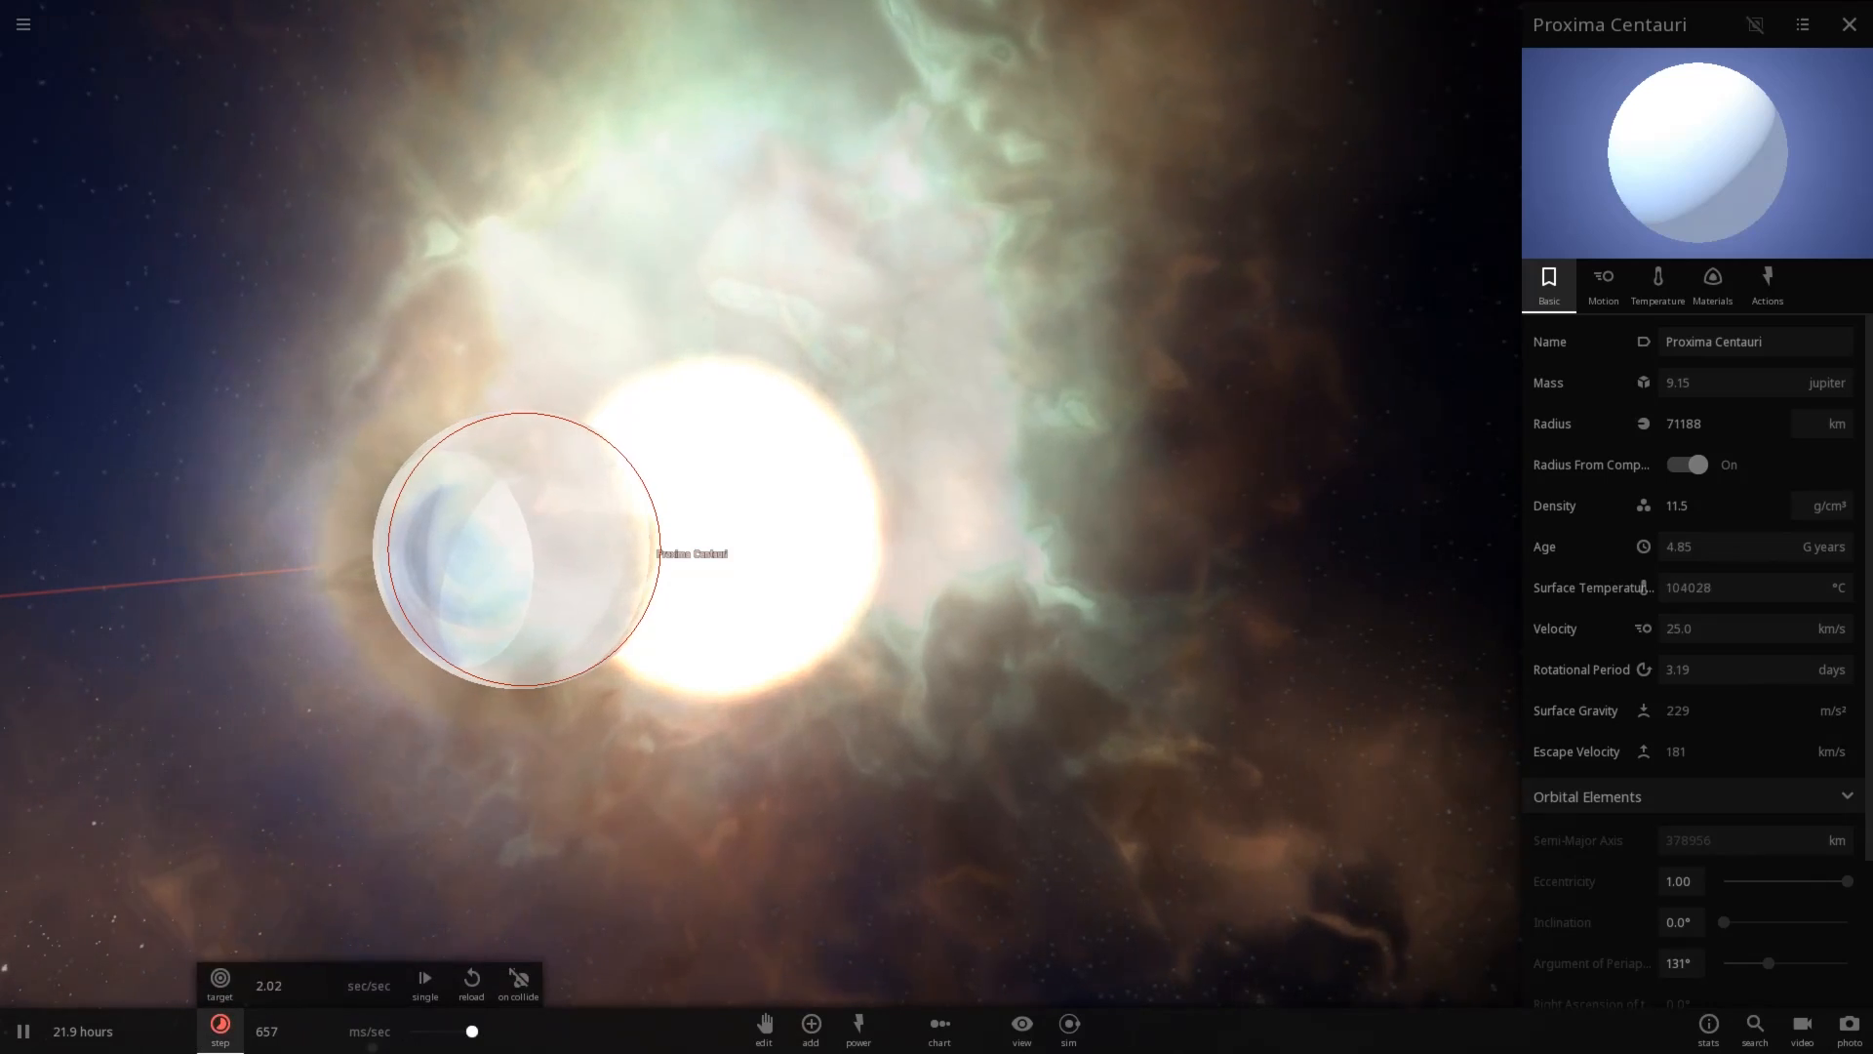
{"action": "scroll", "coordinate": [732, 527], "scroll_direction": "down", "scroll_amount": 5}
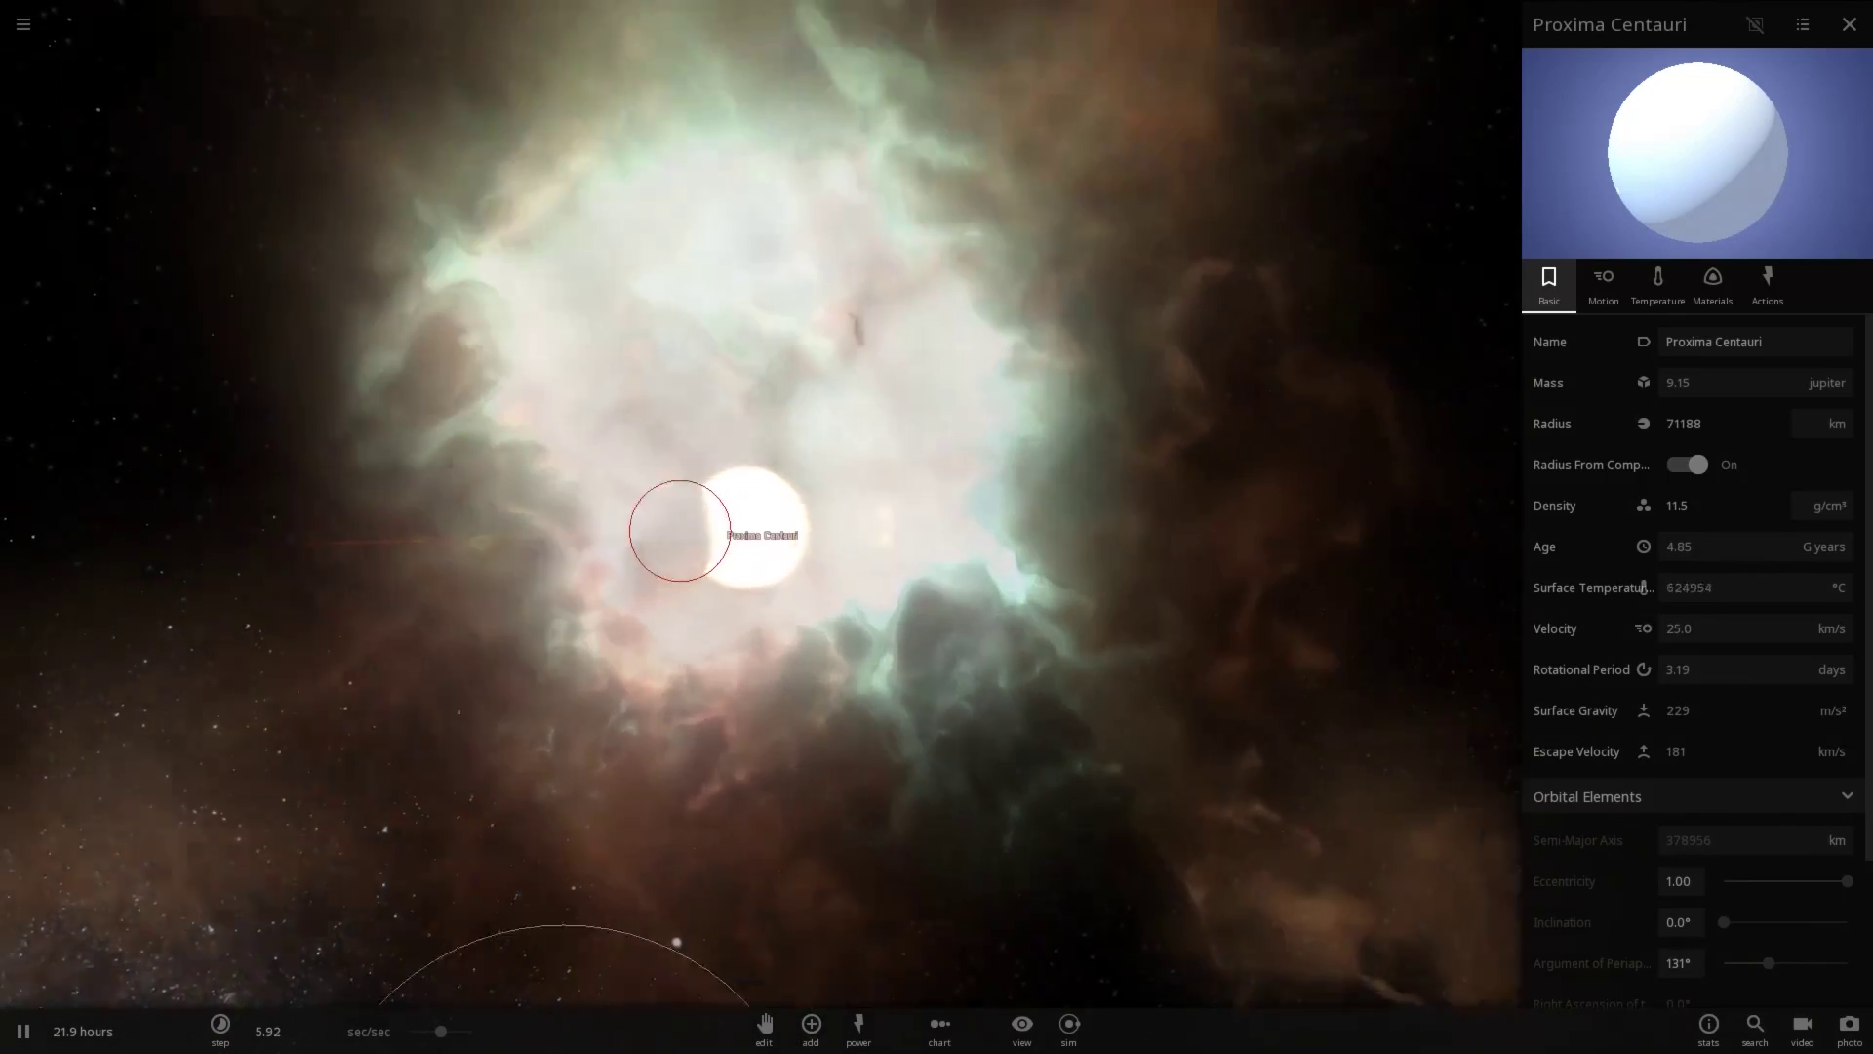
{"action": "scroll", "coordinate": [732, 527], "scroll_direction": "up", "scroll_amount": 5}
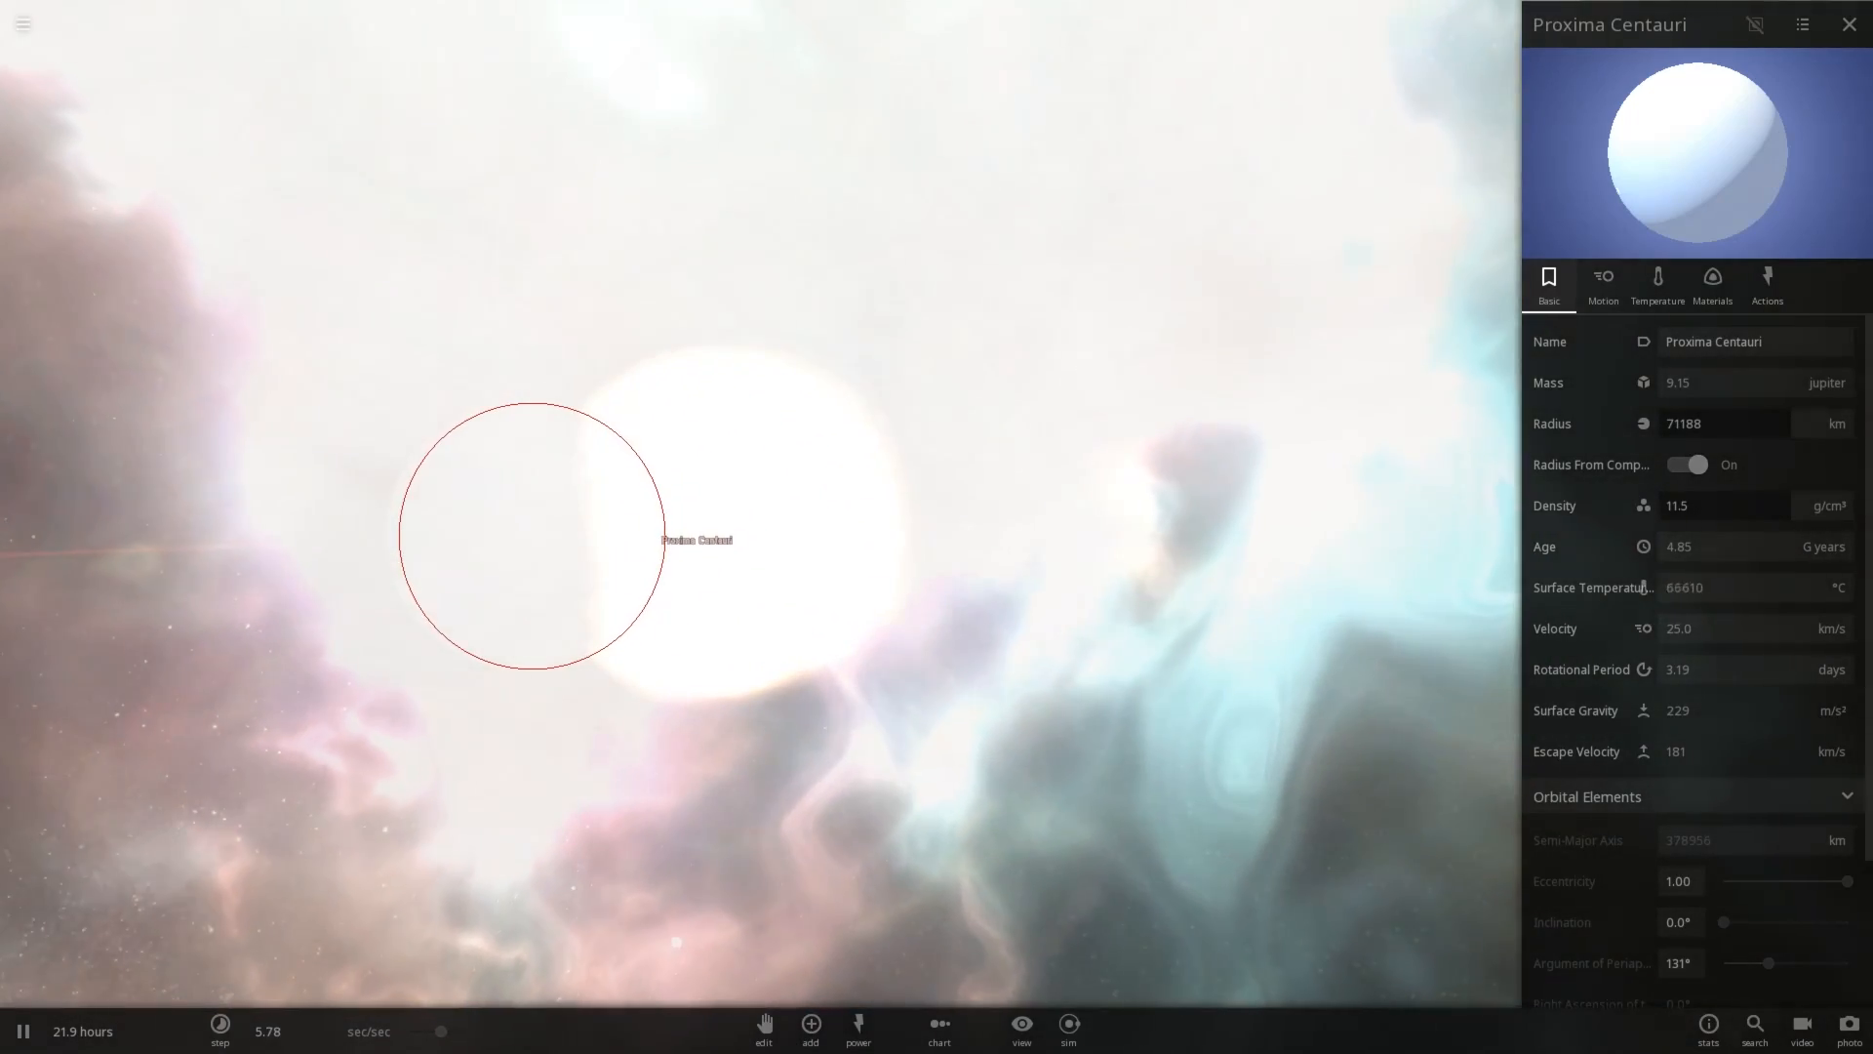
{"action": "scroll", "coordinate": [732, 527], "scroll_direction": "down", "scroll_amount": 5}
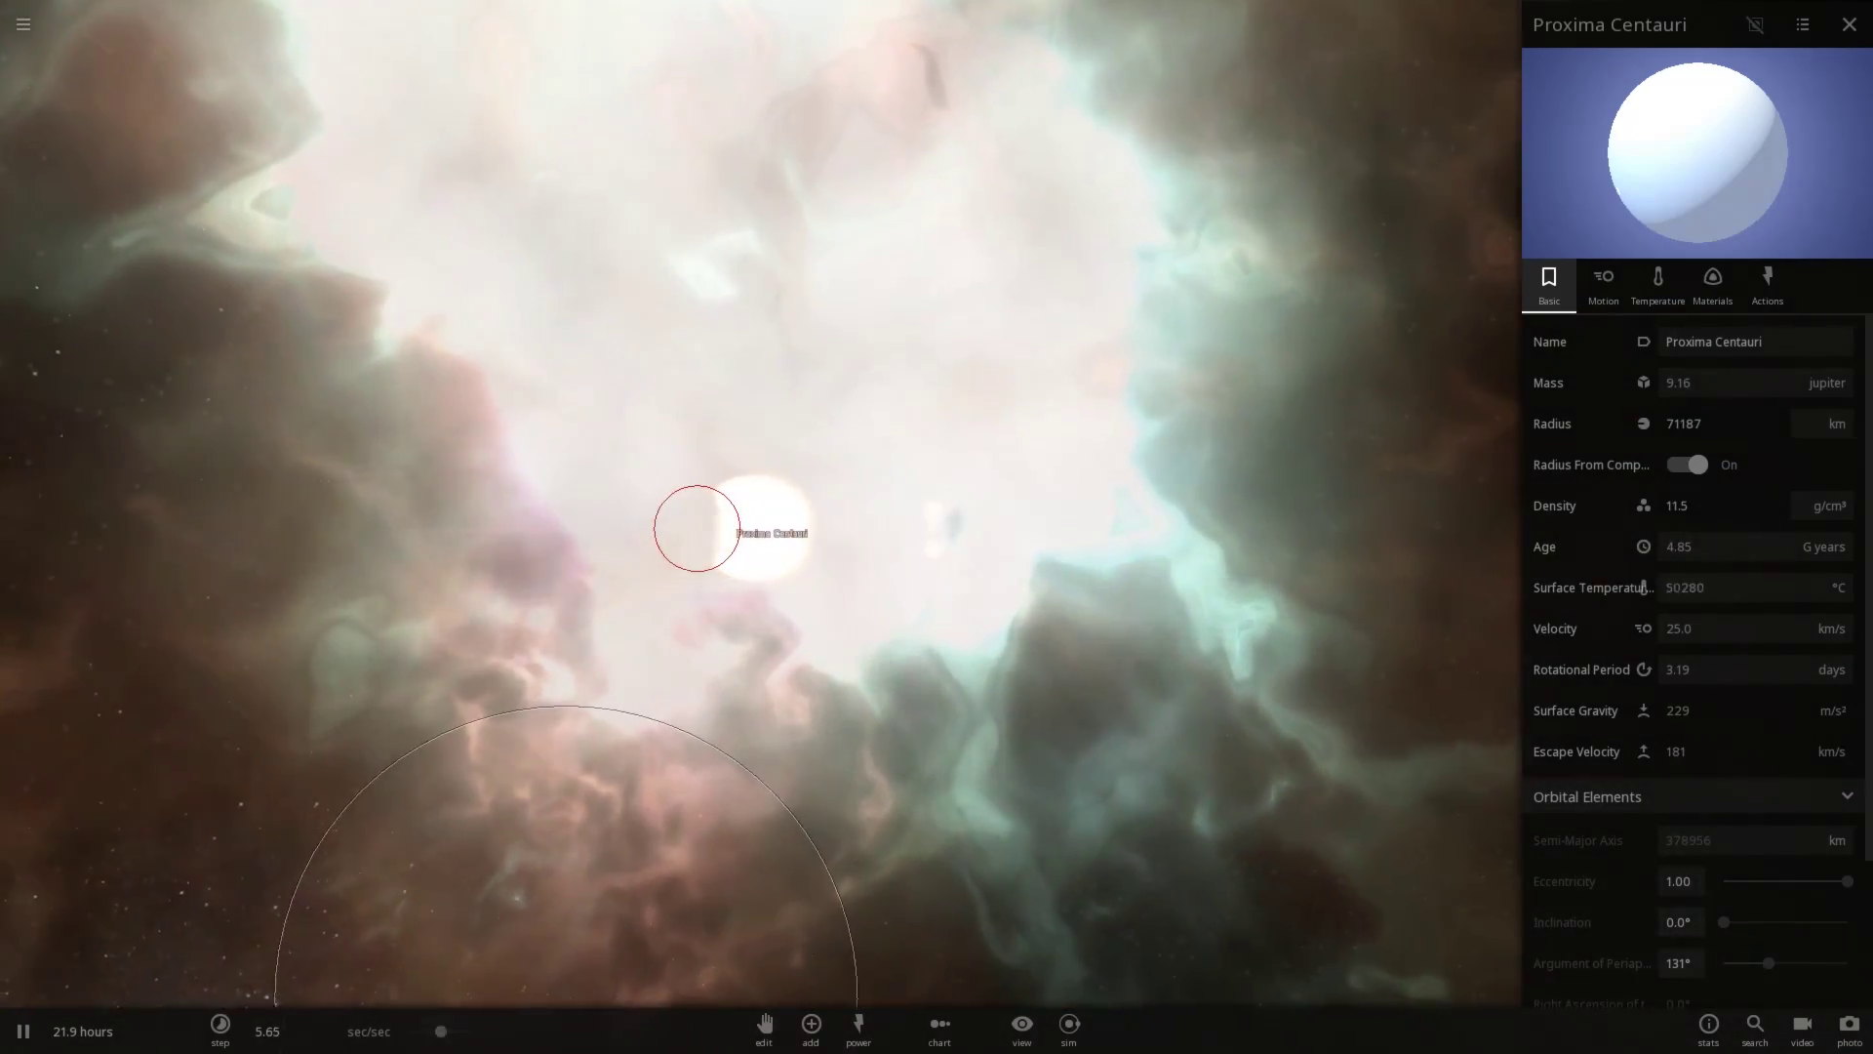
Raise the simulation speed from milliseconds to minutes per second
{"action": "left_click", "coordinate": [220, 1025]}
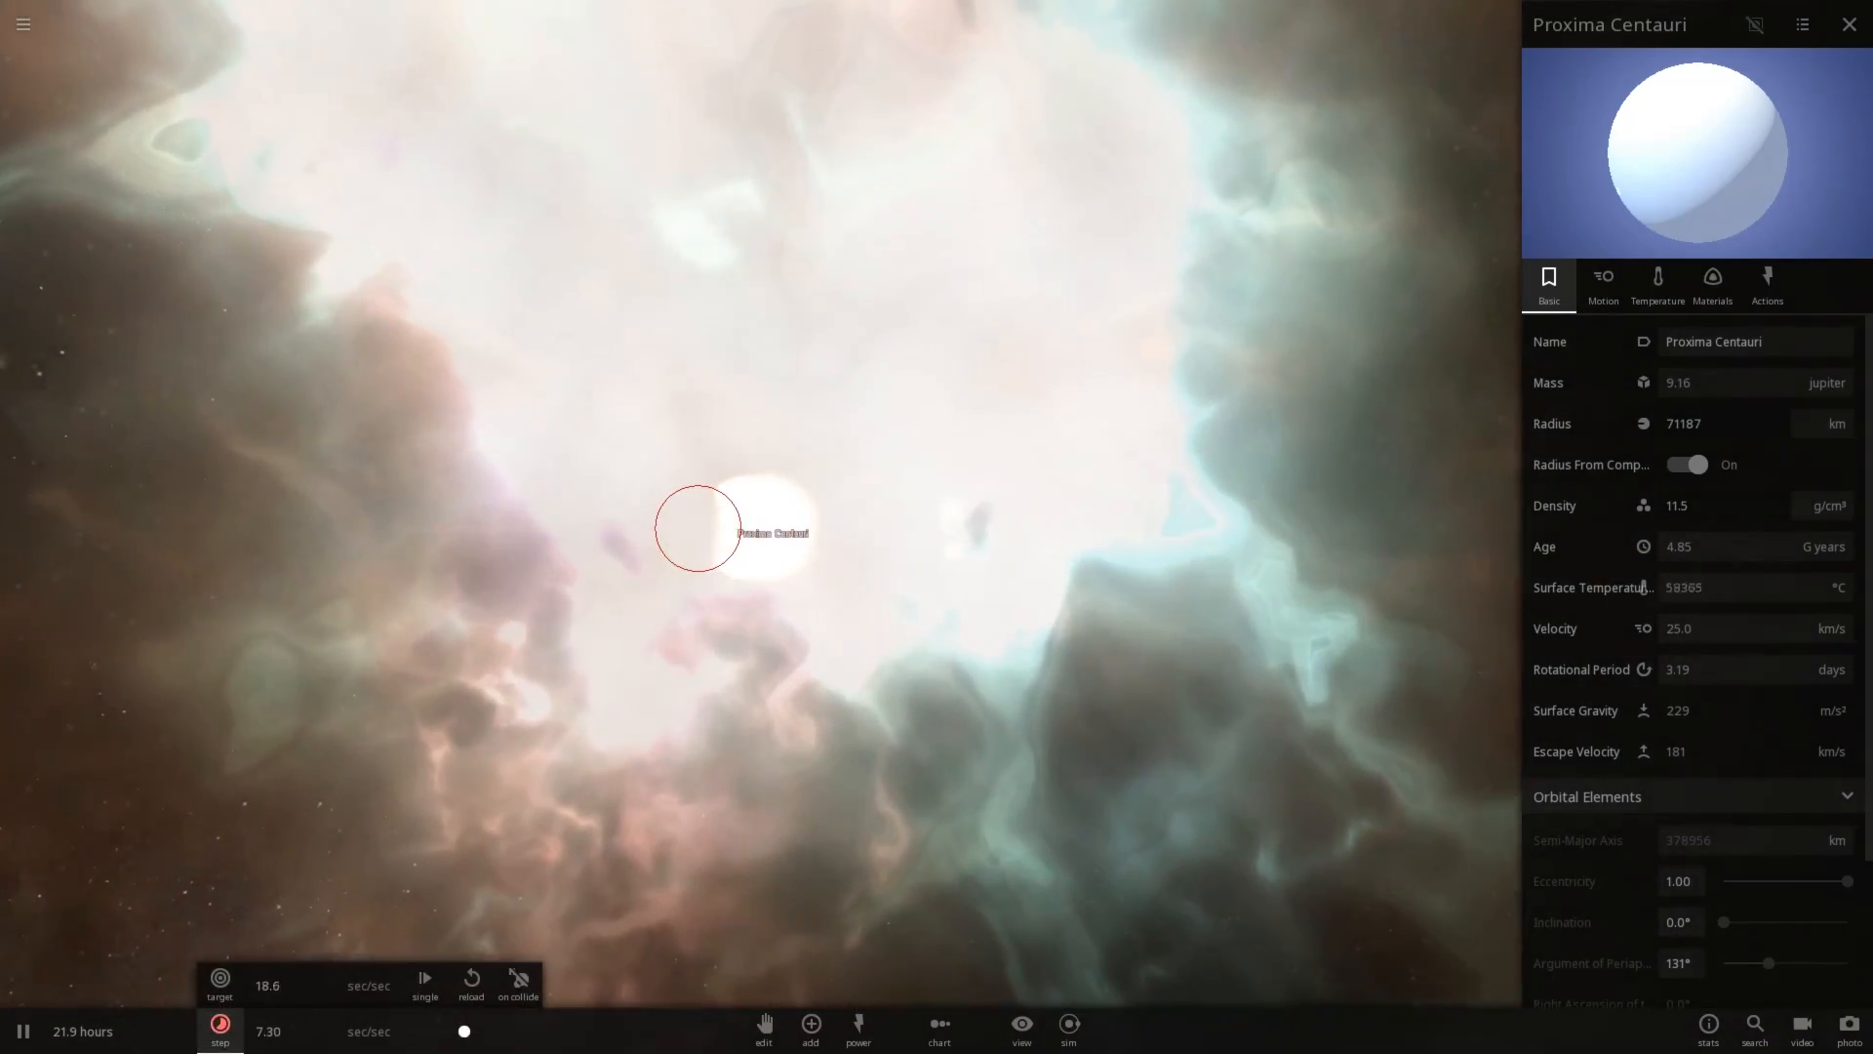
{"action": "type", "text": "30"}
{"action": "key", "text": "Return"}
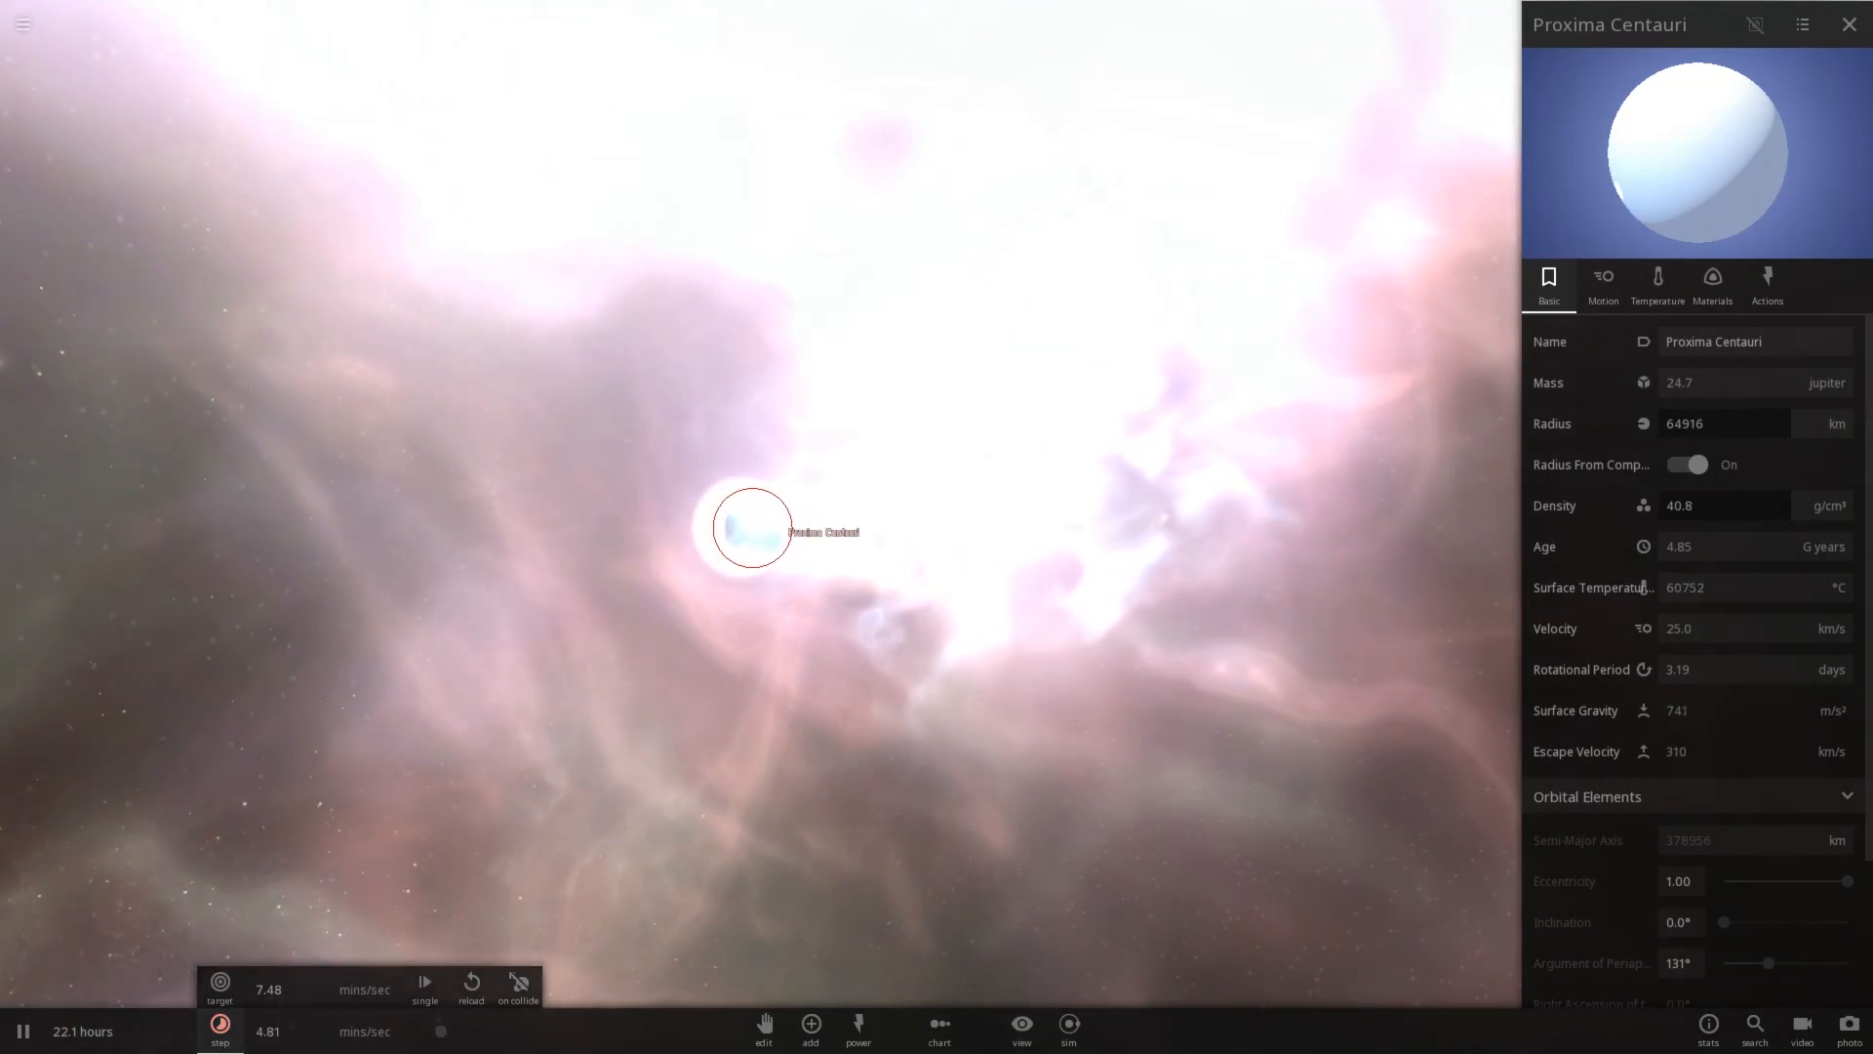
{"action": "left_click", "coordinate": [471, 1030]}
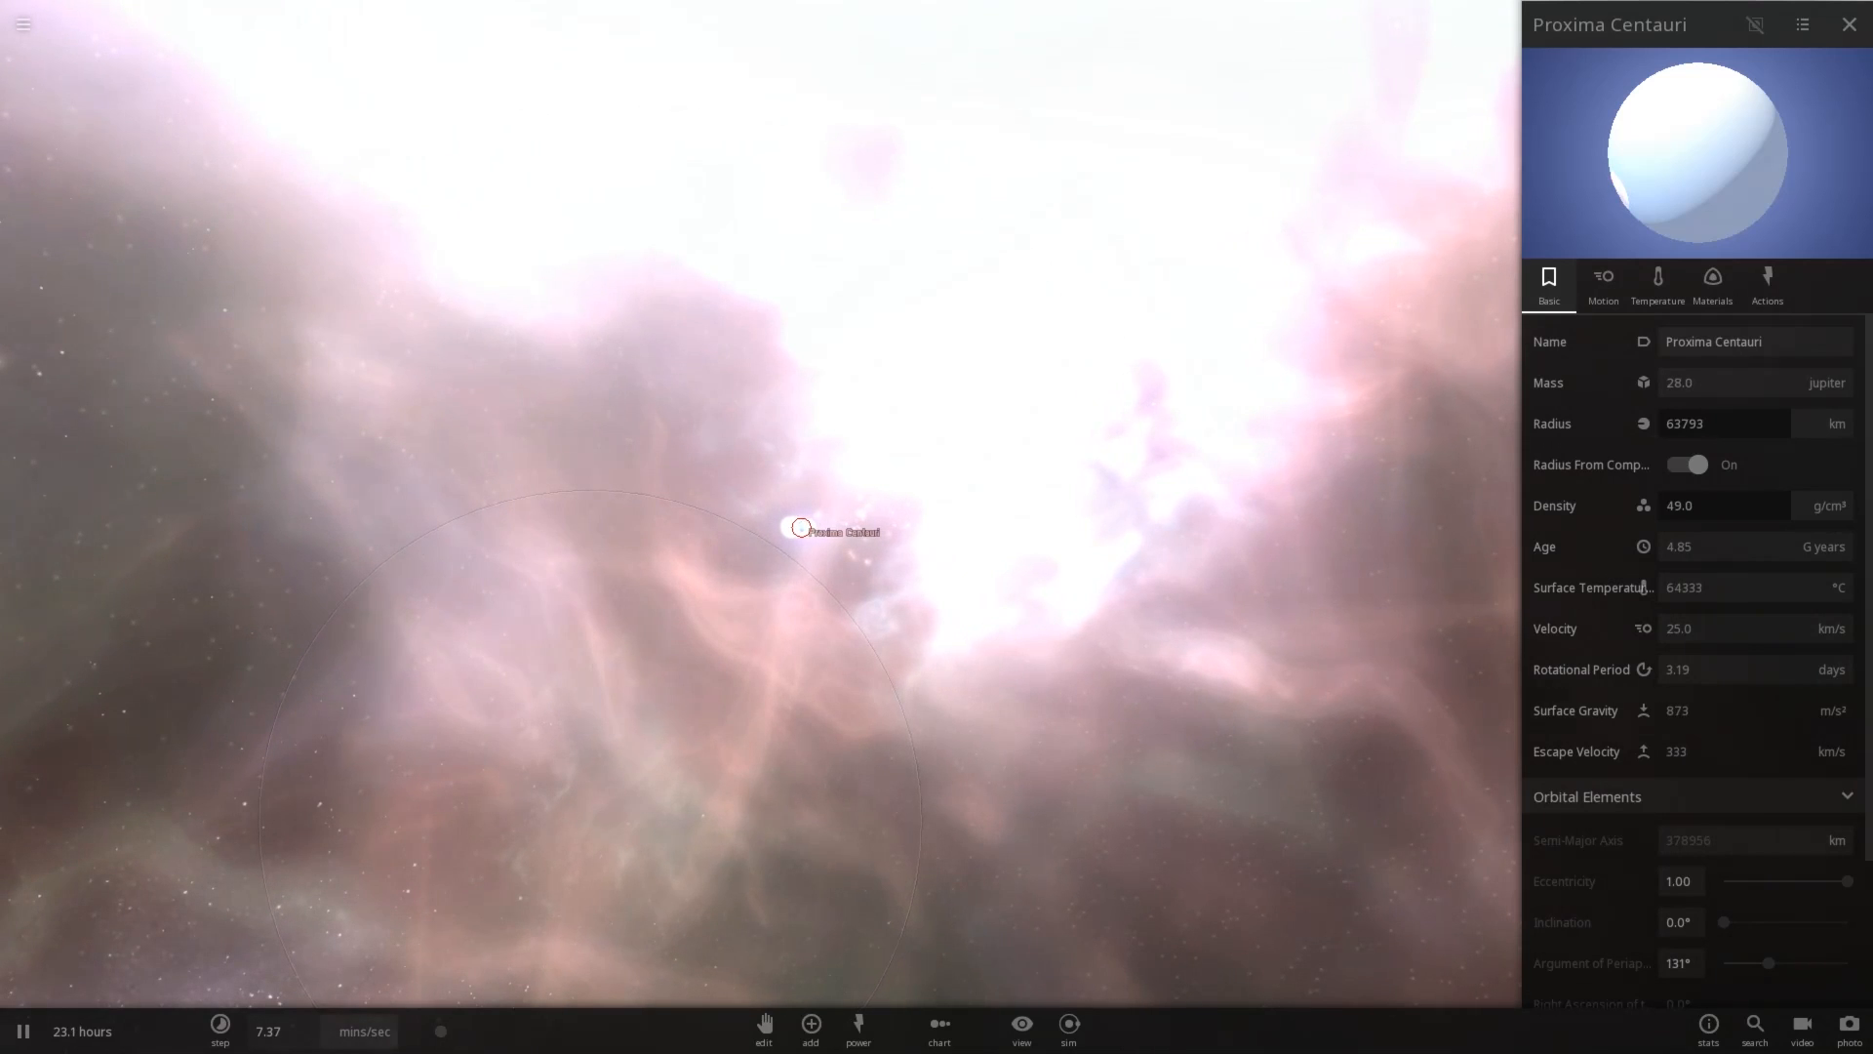
Raise the speed further to about 18.3 hours per second so the nebula spreads
{"action": "left_click", "coordinate": [220, 1029]}
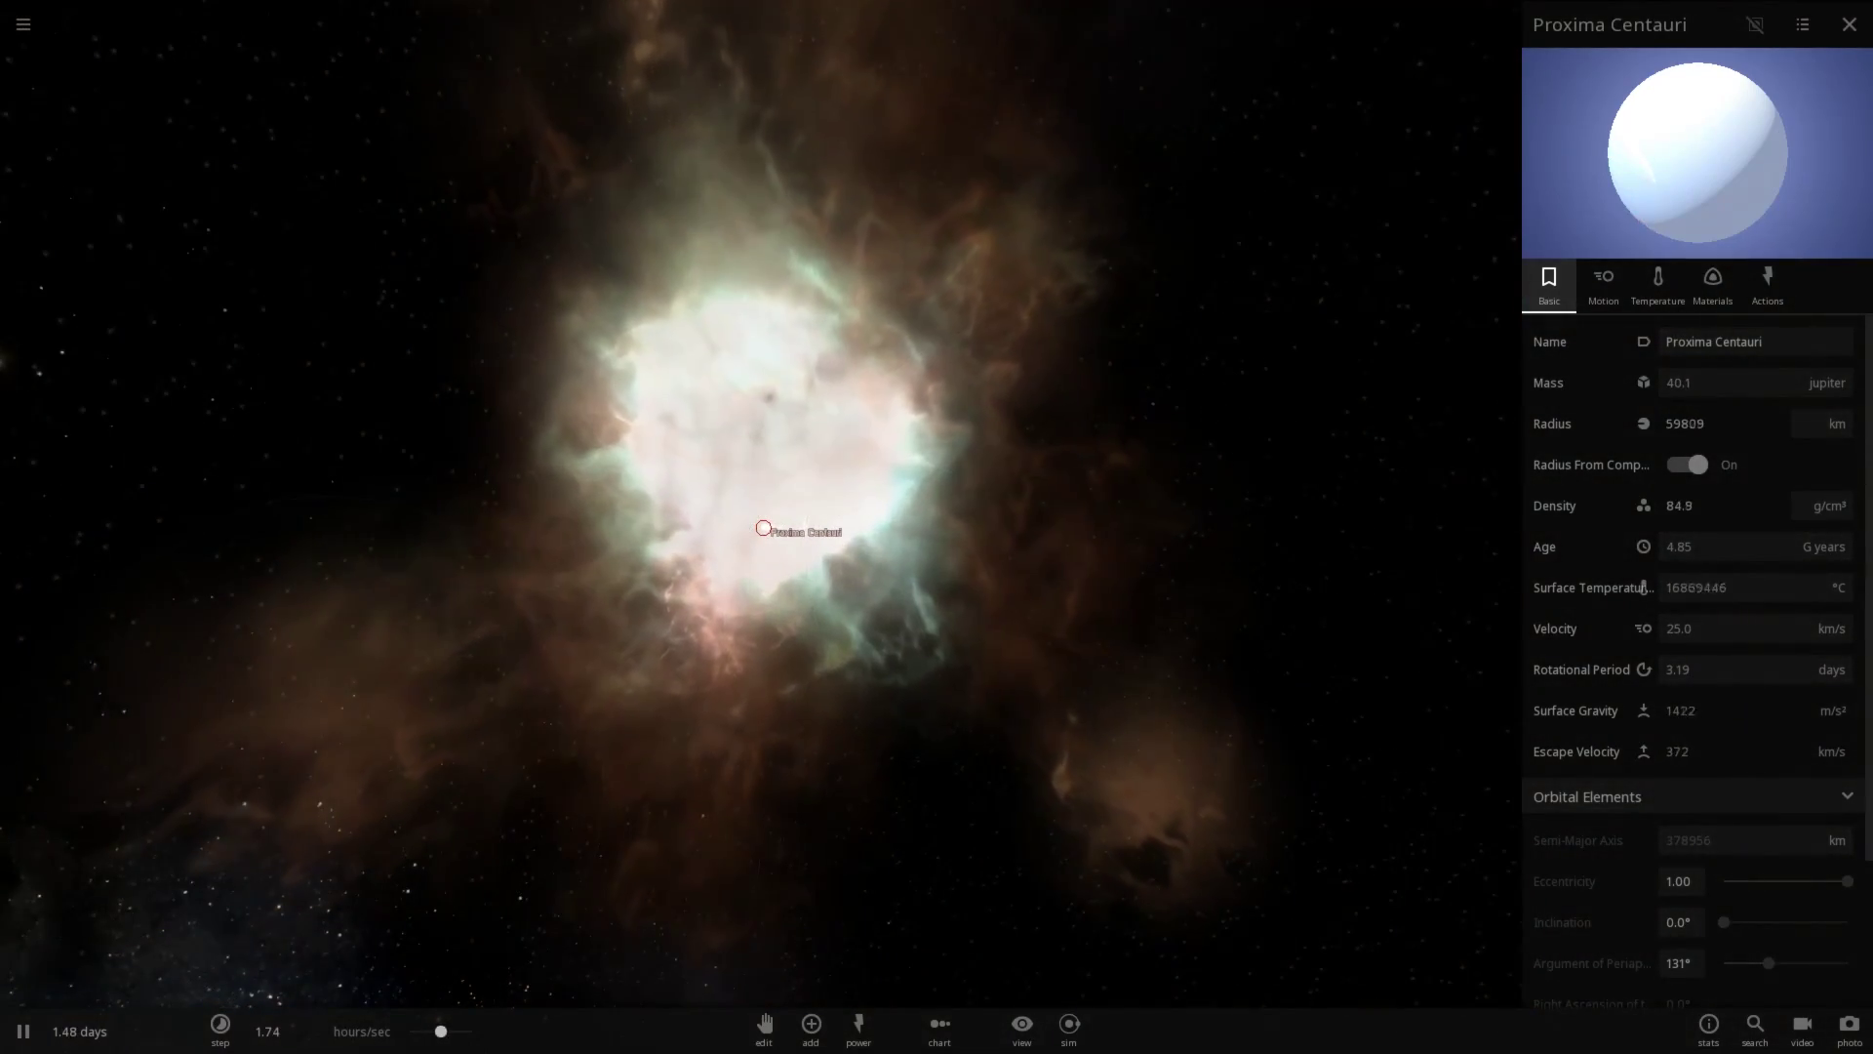
{"action": "left_click", "coordinate": [219, 1025]}
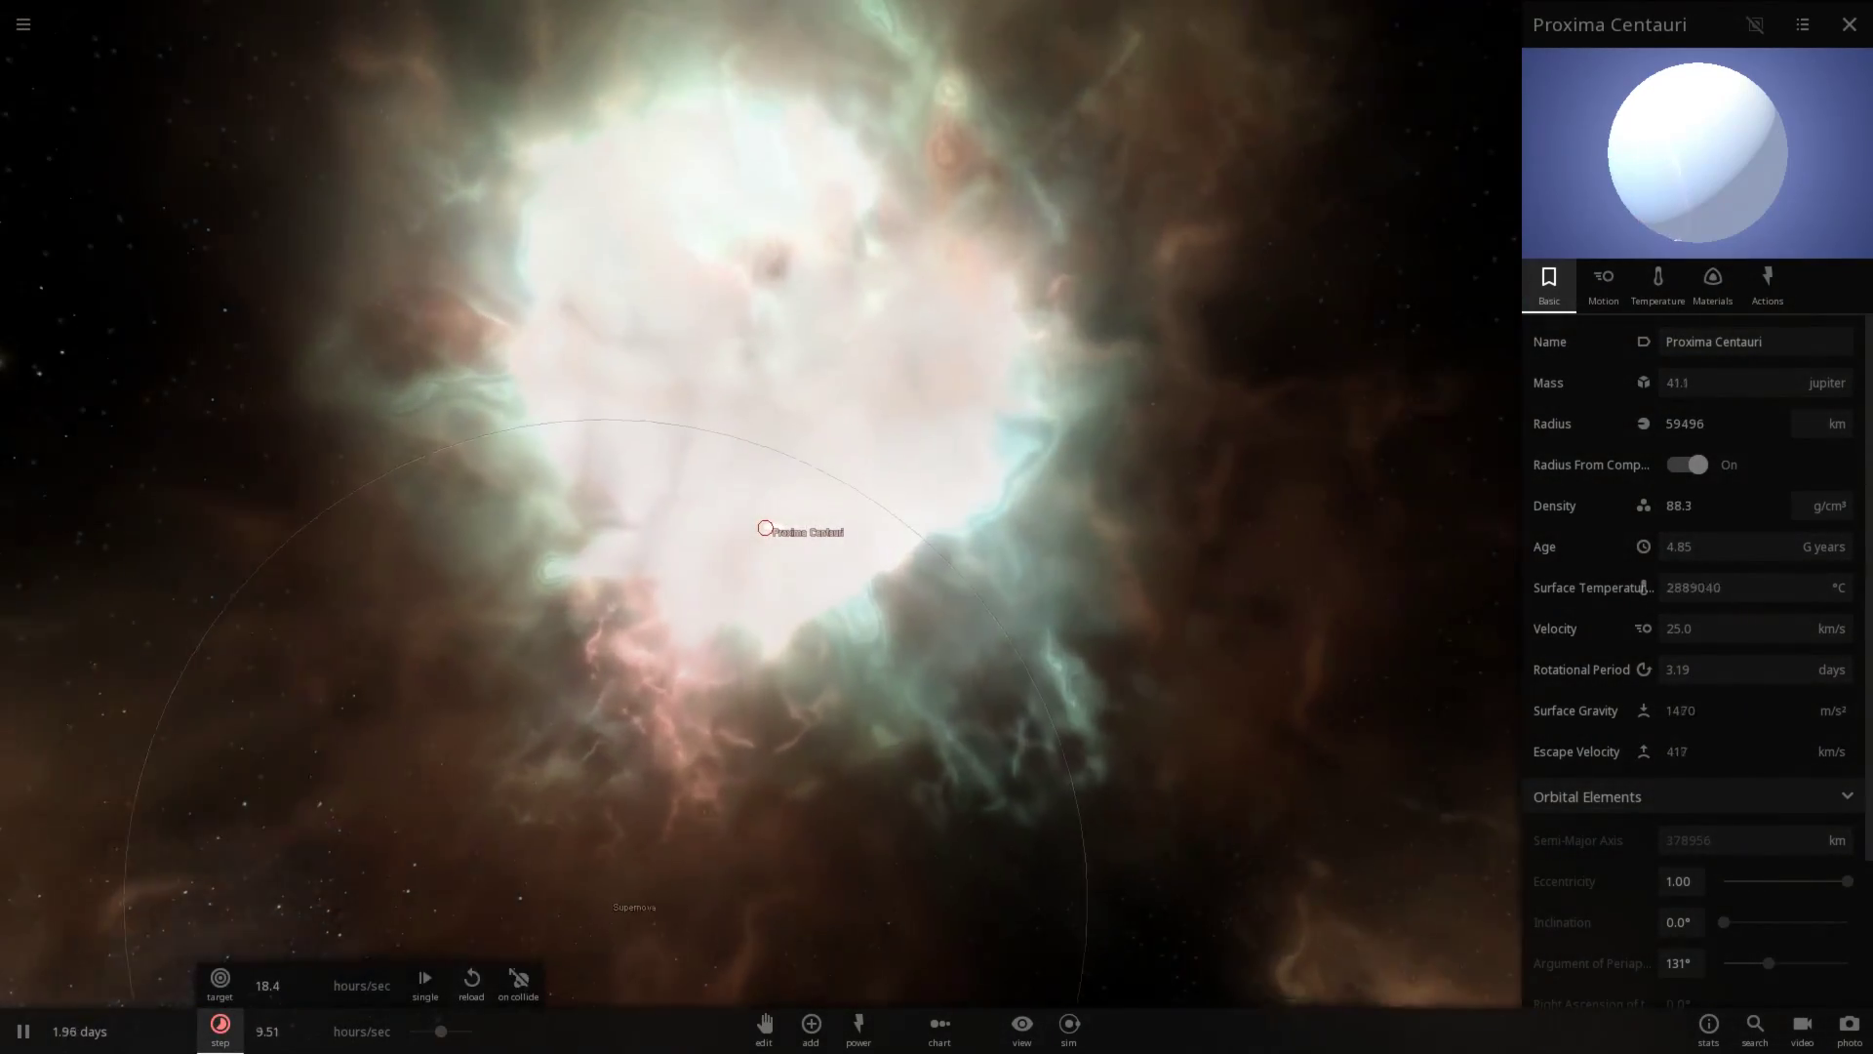
{"action": "left_click", "coordinate": [669, 774]}
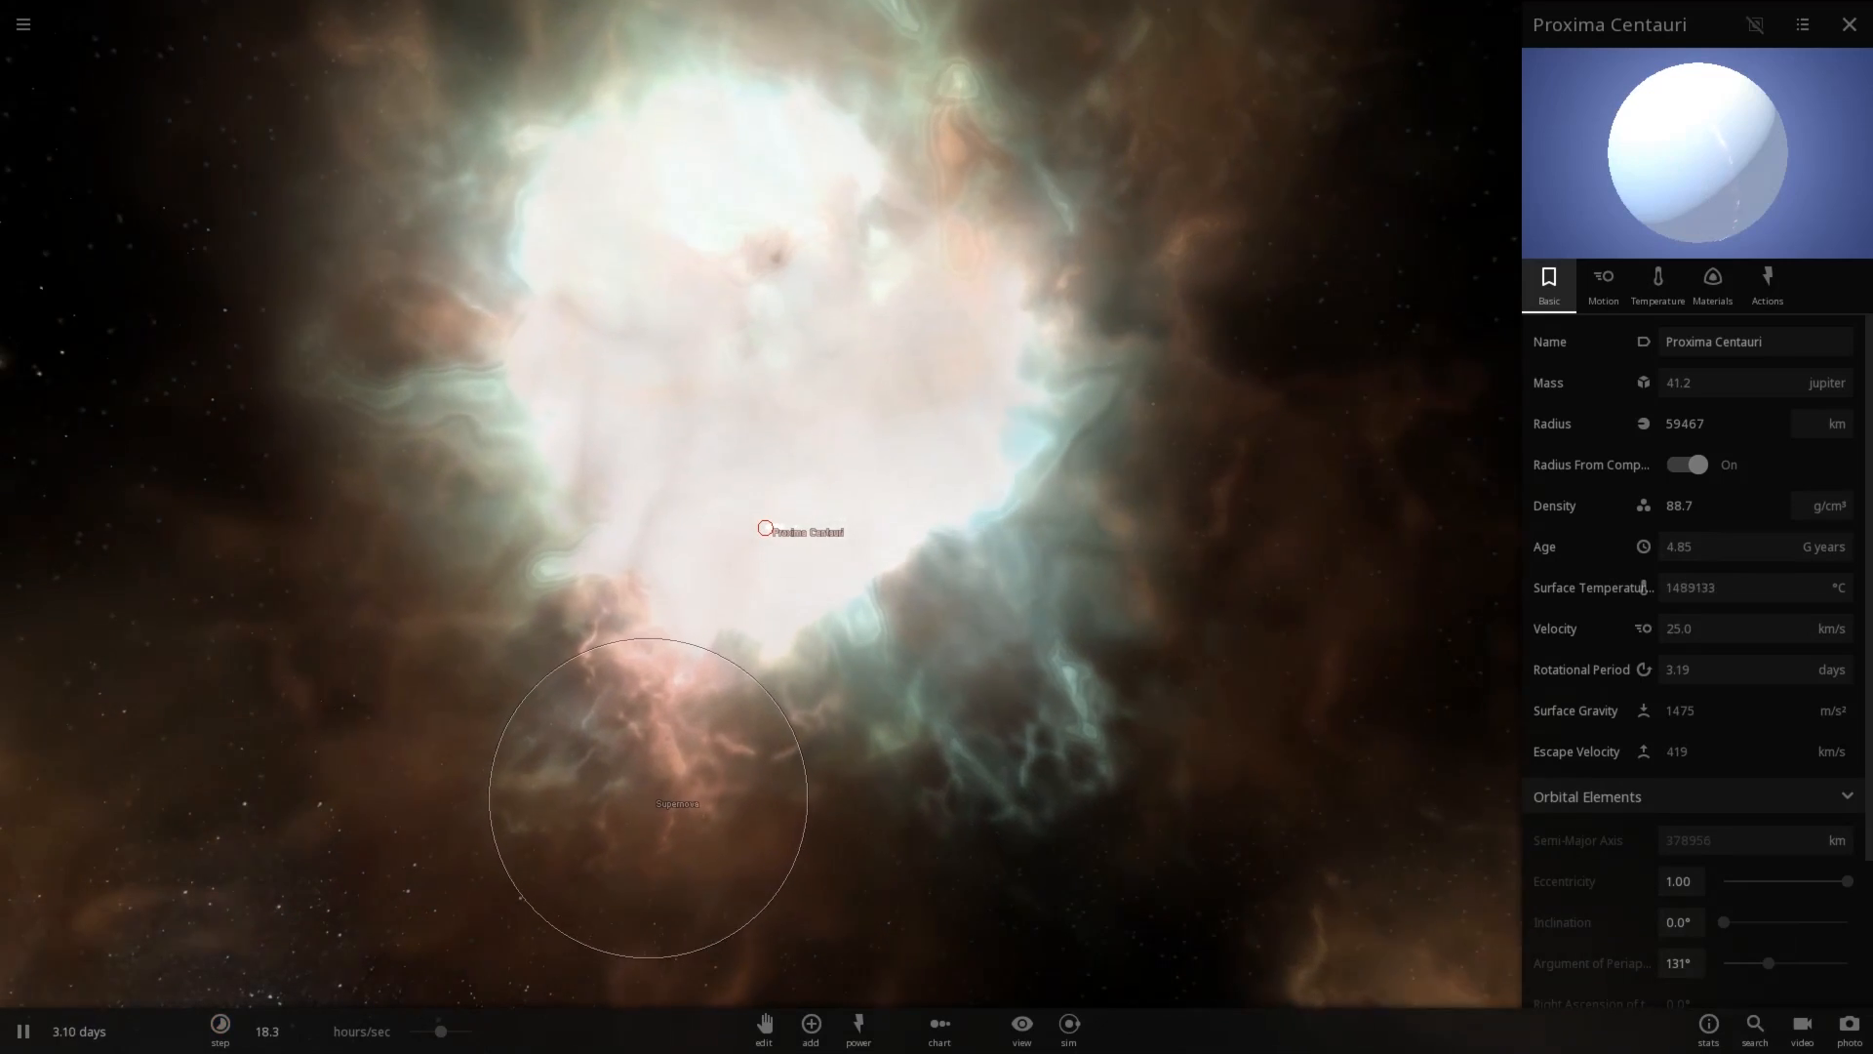